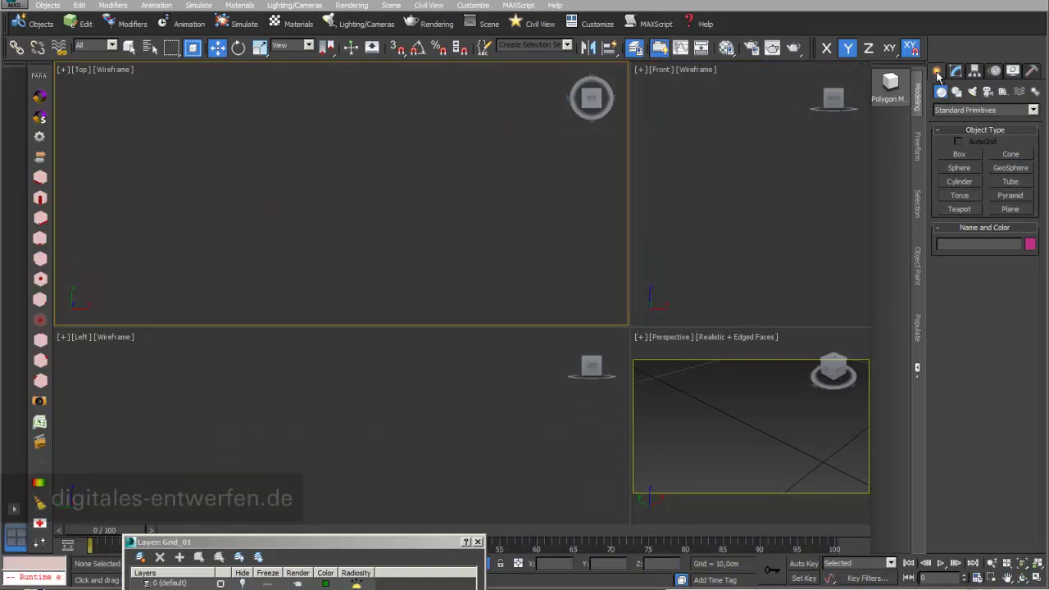
Step: Start a spline line from entered coordinates and add its first point at X 0, Y 0, Z 0 cm
{"action": "left_click", "coordinate": [956, 91]}
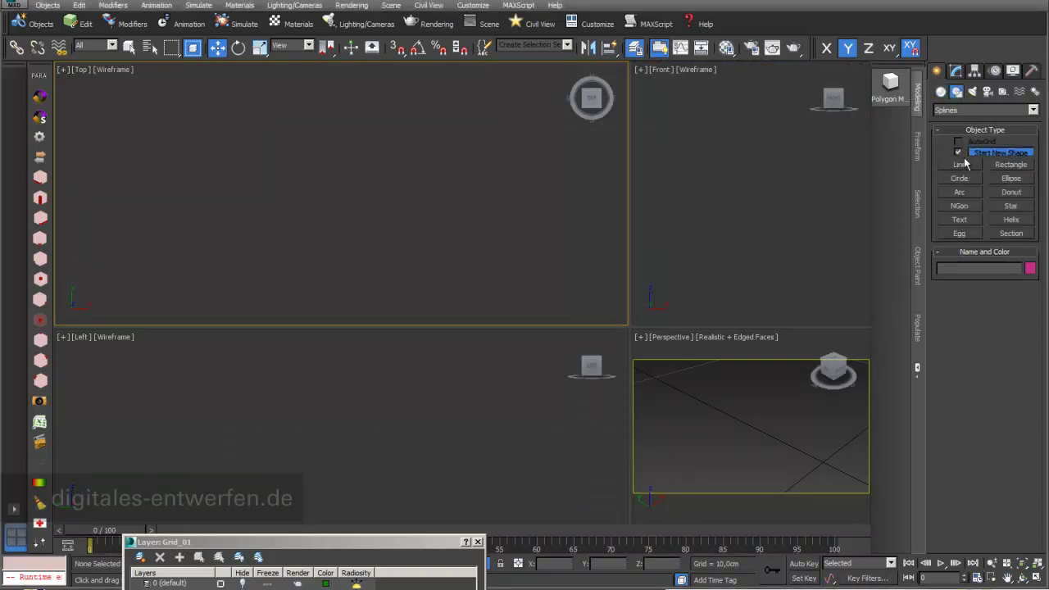
{"action": "left_click", "coordinate": [961, 166]}
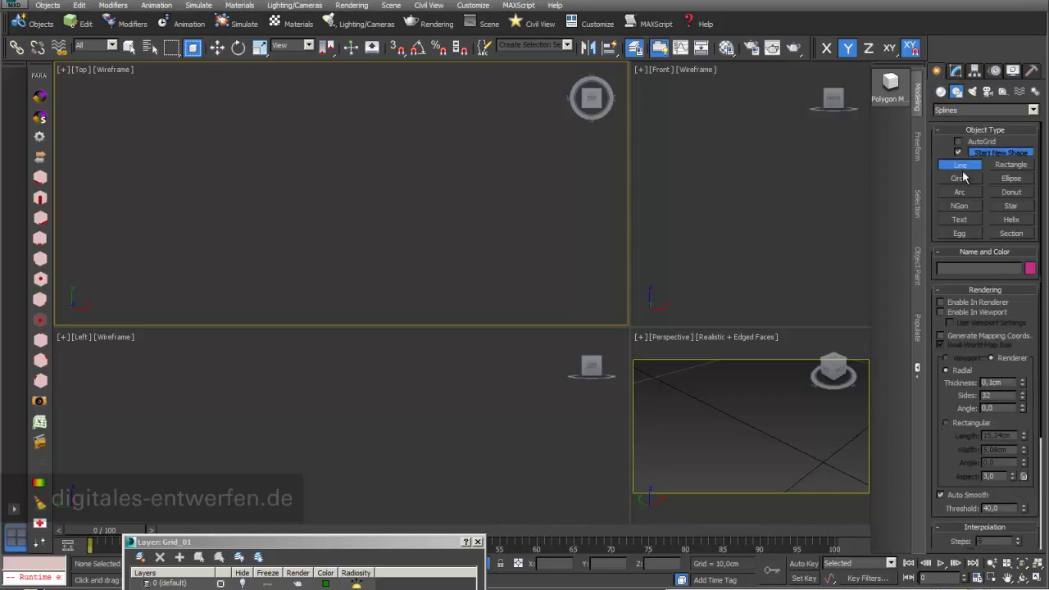
{"action": "left_click_drag", "start_coordinate": [938, 515], "coordinate": [953, 359]}
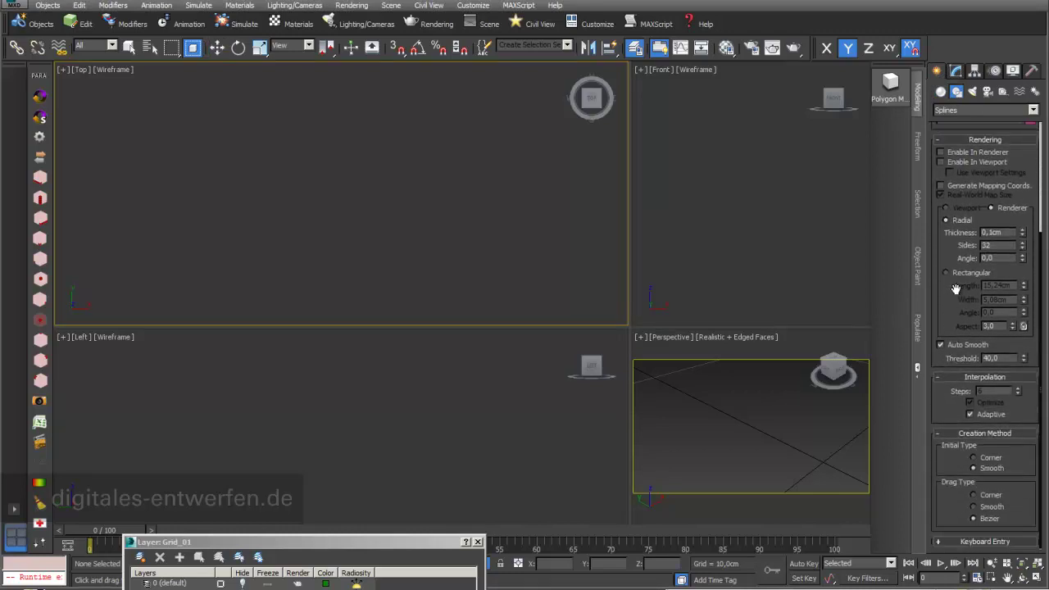
{"action": "left_click", "coordinate": [939, 543]}
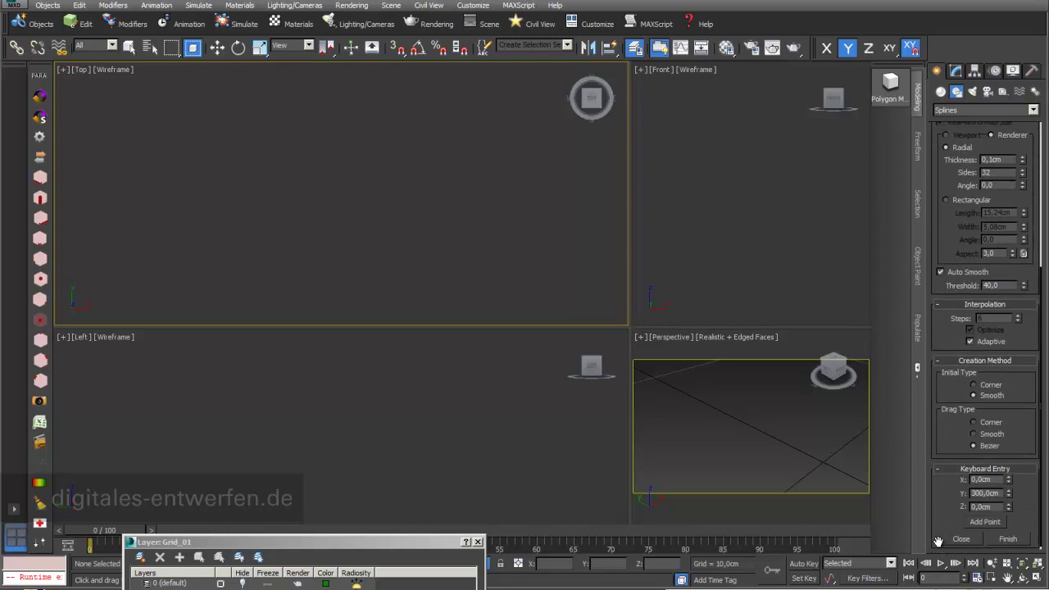
{"action": "type", "text": "0"}
{"action": "key", "text": "Return"}
{"action": "left_click", "coordinate": [991, 522]}
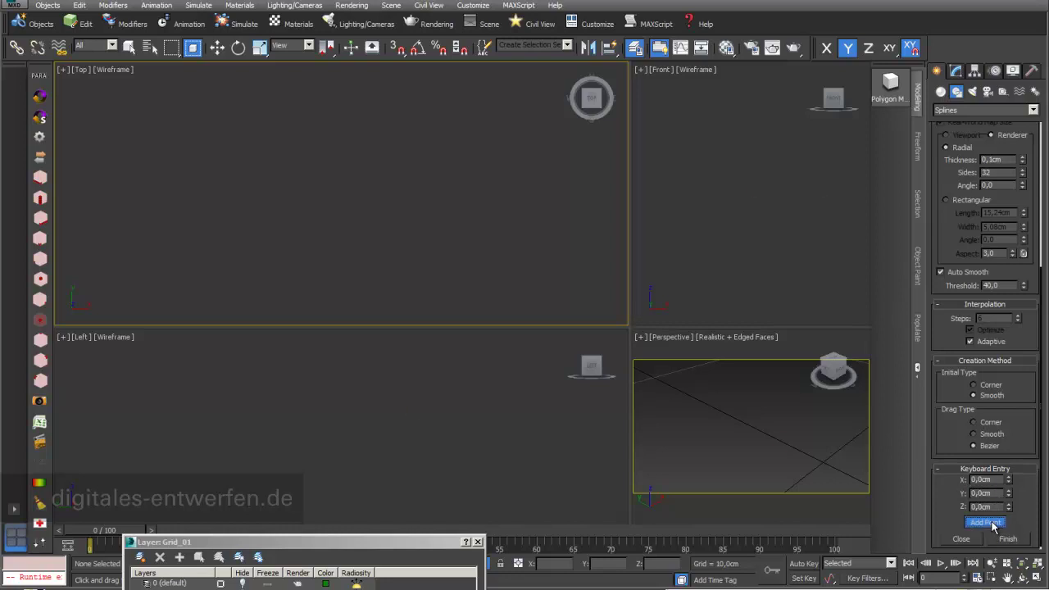
Step: Add line points at Y 60 cm and Y 100 cm, with X and Z at 0, and finish the line
{"action": "left_click", "coordinate": [973, 493]}
{"action": "type", "text": "60"}
{"action": "key", "text": "Return"}
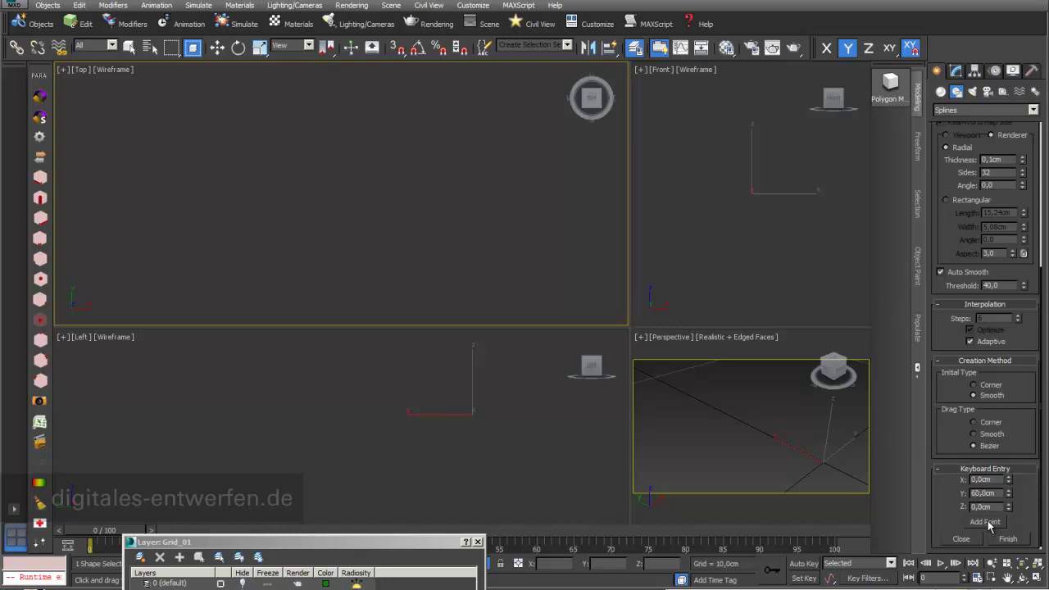
{"action": "left_click", "coordinate": [987, 522]}
{"action": "left_click", "coordinate": [972, 495]}
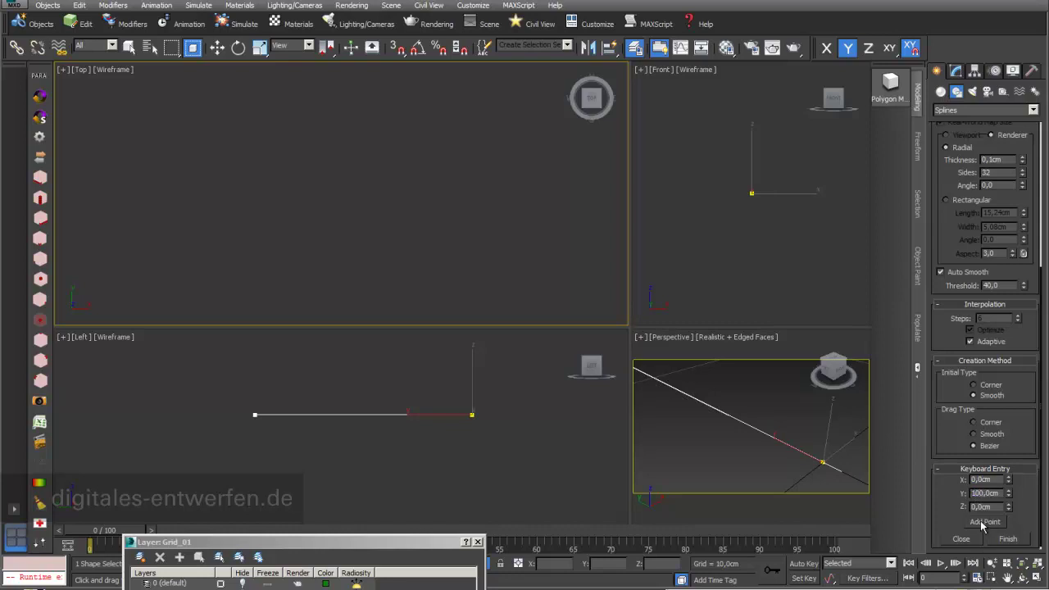
{"action": "left_click", "coordinate": [985, 522]}
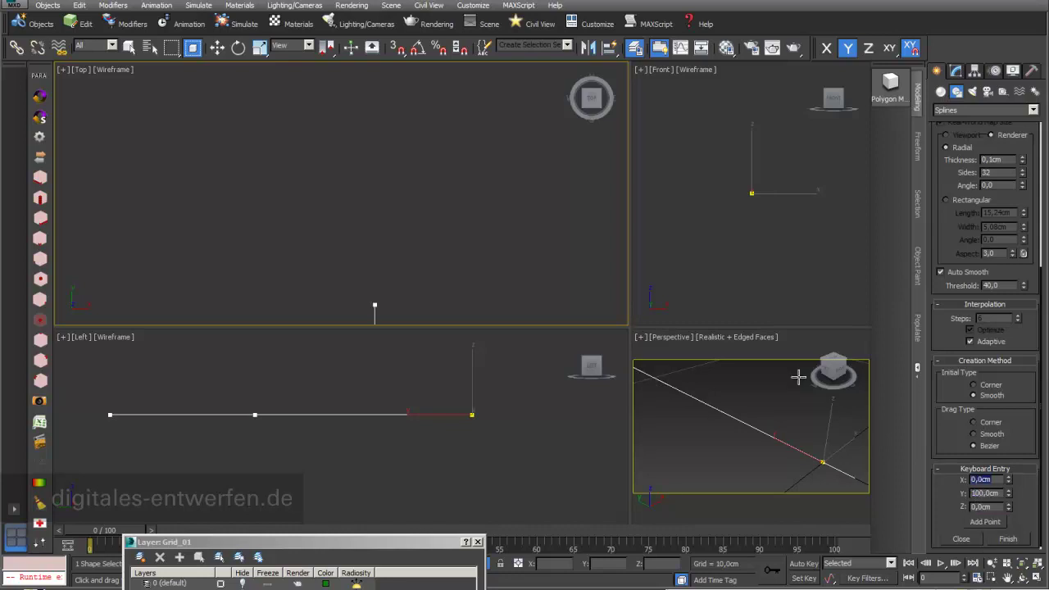
{"action": "left_click", "coordinate": [216, 48]}
{"action": "left_click", "coordinate": [352, 214]}
{"action": "left_click", "coordinate": [1037, 564]}
{"action": "left_click", "coordinate": [340, 257]}
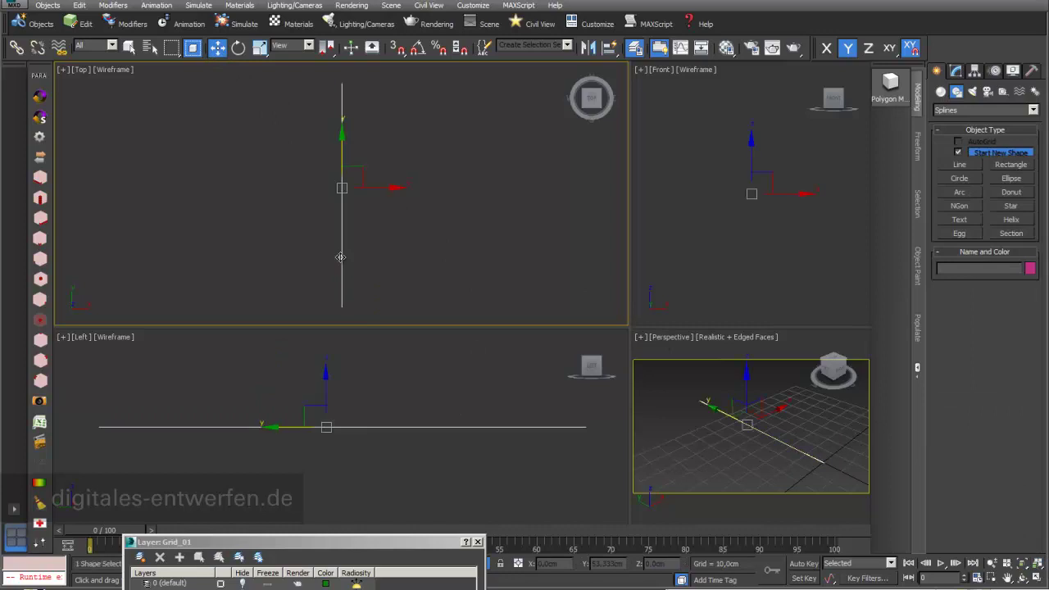
Step: Convert all three vertices of the line to Bezier vertices
{"action": "left_click", "coordinate": [955, 71]}
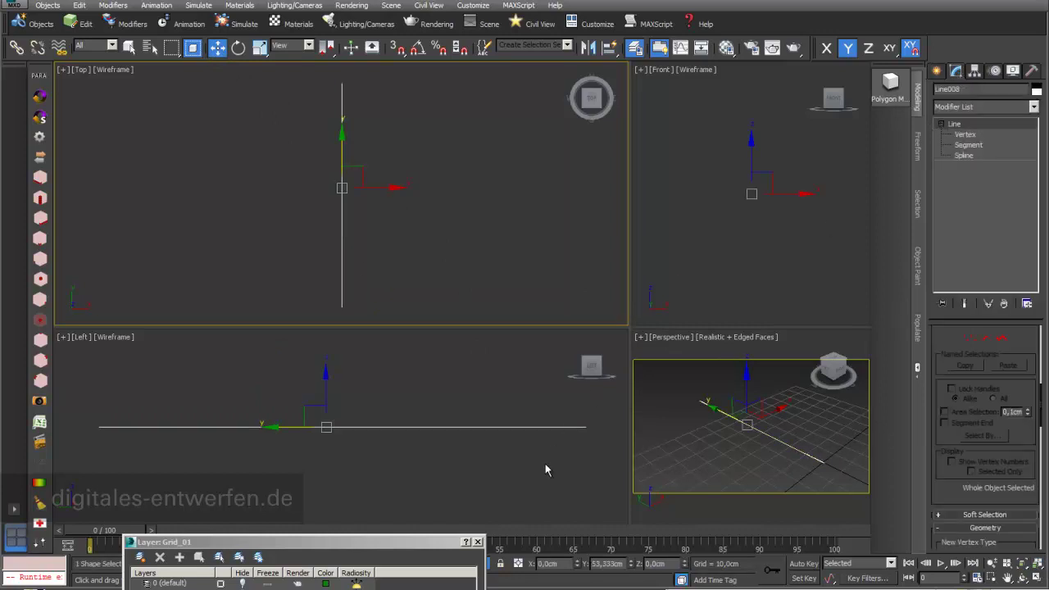
{"action": "left_click", "coordinate": [966, 135]}
{"action": "left_click", "coordinate": [586, 446]}
{"action": "left_click_drag", "start_coordinate": [600, 445], "coordinate": [93, 407]}
{"action": "right_click", "coordinate": [296, 427]}
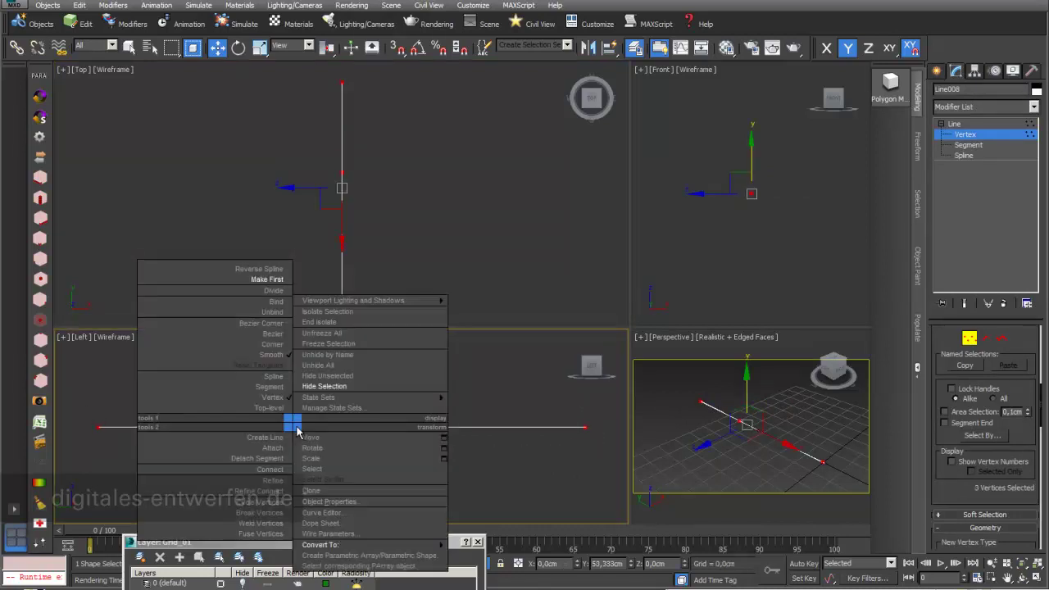
{"action": "left_click", "coordinate": [274, 333]}
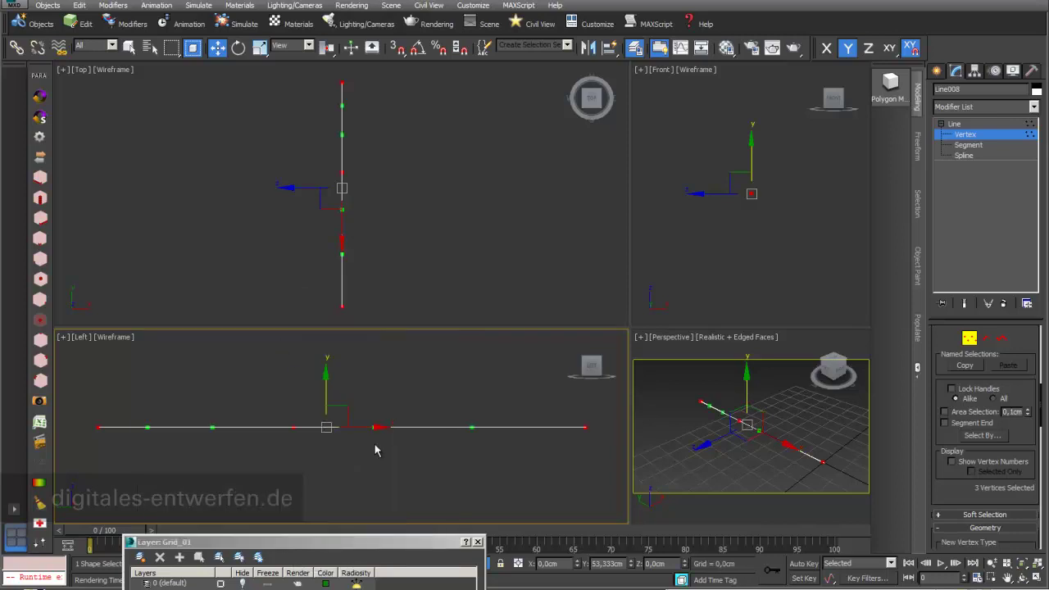
{"action": "left_click_drag", "start_coordinate": [614, 448], "coordinate": [542, 417]}
{"action": "middle_click_drag", "start_coordinate": [542, 403], "coordinate": [479, 411]}
{"action": "left_click_drag", "start_coordinate": [522, 397], "coordinate": [531, 346]}
{"action": "middle_click_drag", "start_coordinate": [319, 443], "coordinate": [492, 441]}
{"action": "left_click_drag", "start_coordinate": [210, 446], "coordinate": [214, 447]}
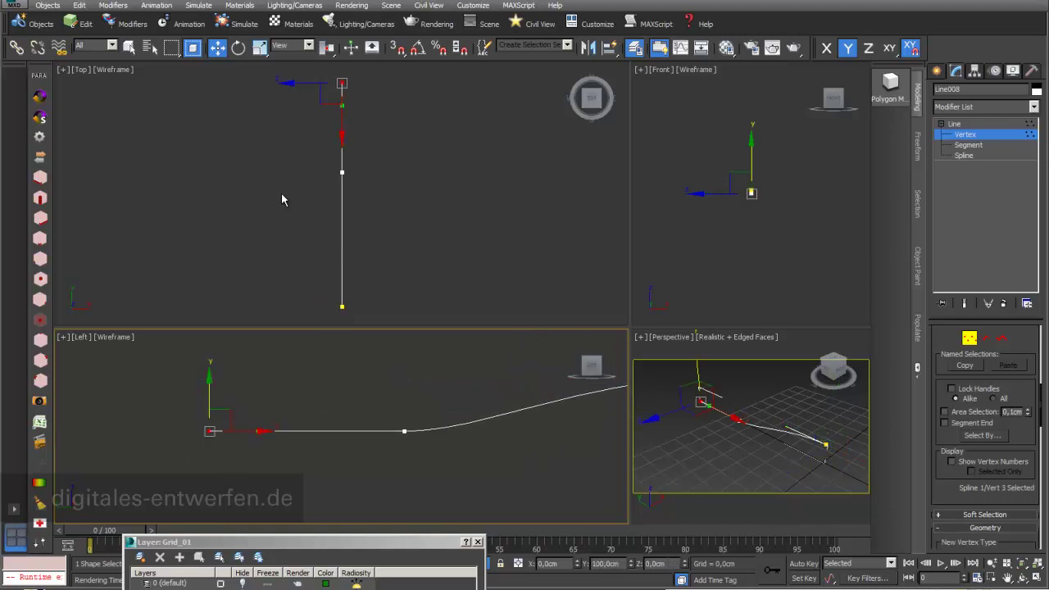
{"action": "left_click", "coordinate": [95, 1]}
{"action": "key", "text": "ctrl+z"}
Step: Raise the line's middle vertex to a Z height of about 7.3 cm in the Left view and adjust its Bezier handle
{"action": "left_click_drag", "start_coordinate": [427, 438], "coordinate": [403, 355]}
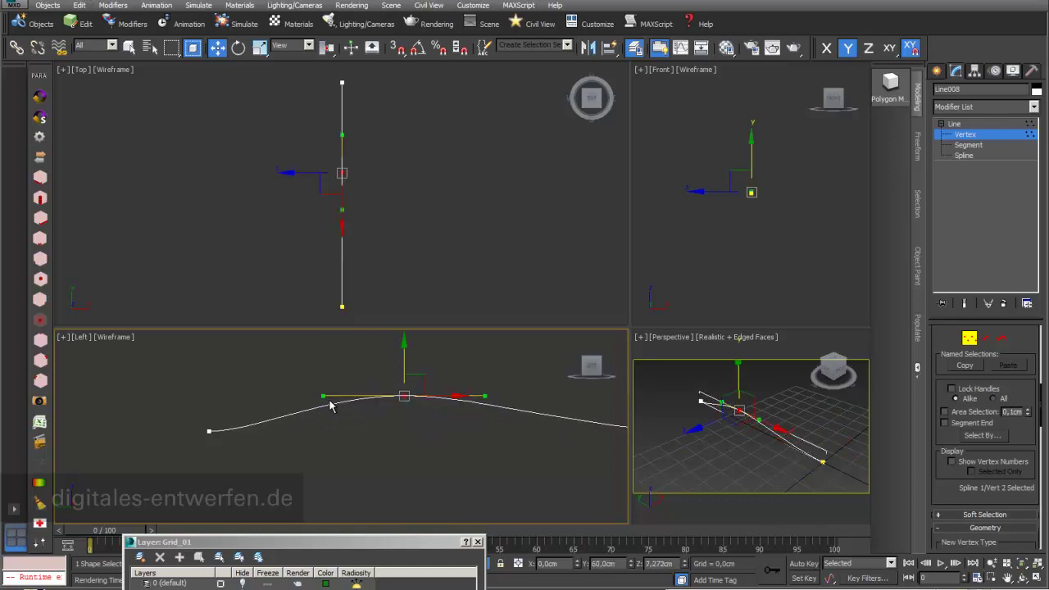
{"action": "left_click_drag", "start_coordinate": [325, 396], "coordinate": [349, 399]}
Step: Turn the curve's adaptive interpolation off to inspect its smoothness and turn it back on
{"action": "left_click_drag", "start_coordinate": [1029, 333], "coordinate": [1024, 466]}
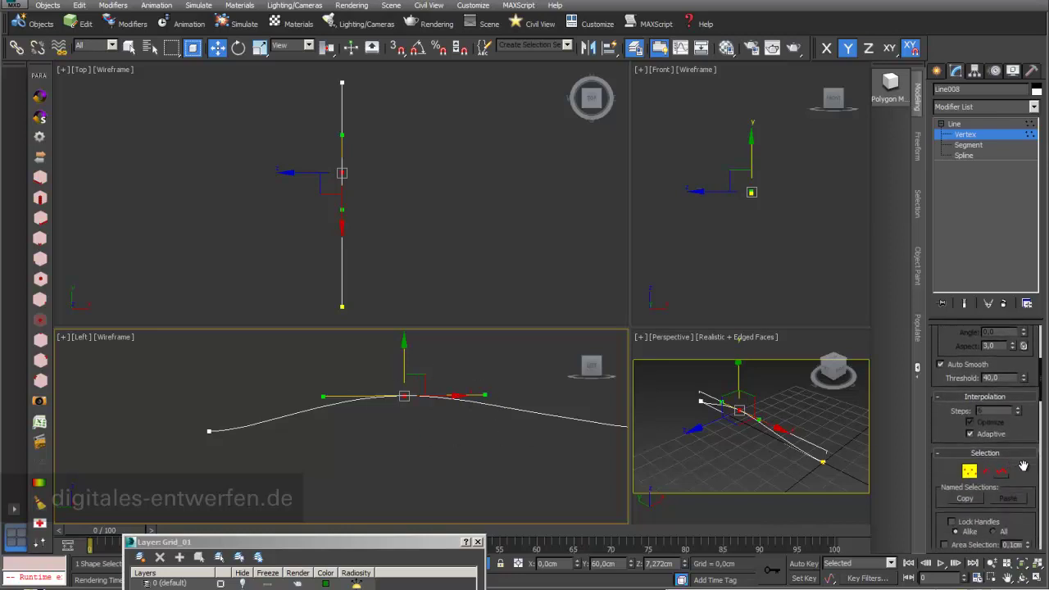
{"action": "left_click", "coordinate": [970, 434]}
{"action": "scroll", "coordinate": [479, 424], "scroll_direction": "up", "scroll_amount": 5}
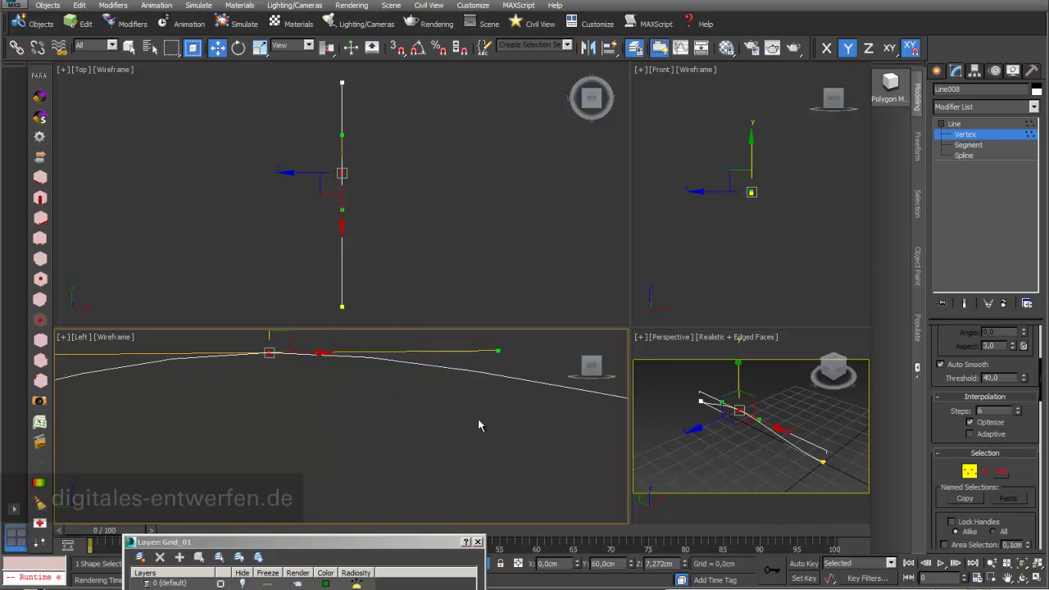
{"action": "left_click", "coordinate": [970, 434]}
{"action": "middle_click_drag", "start_coordinate": [442, 390], "coordinate": [456, 409]}
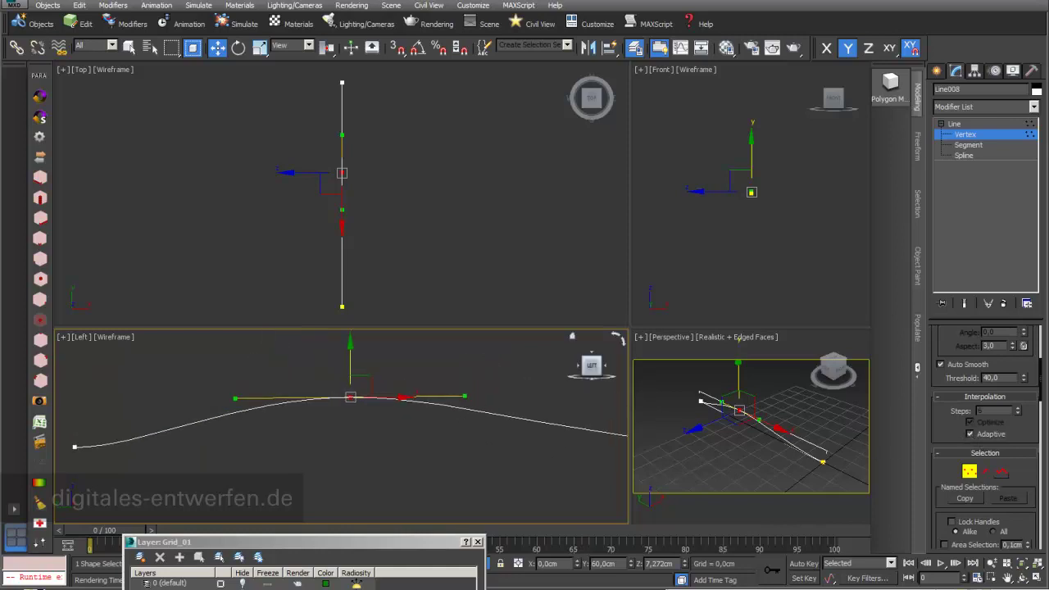
Step: Leave vertex editing and set up a previewed 1D Array of the whole line as copies with a count of 6
{"action": "middle_click_drag", "start_coordinate": [484, 221], "coordinate": [440, 229]}
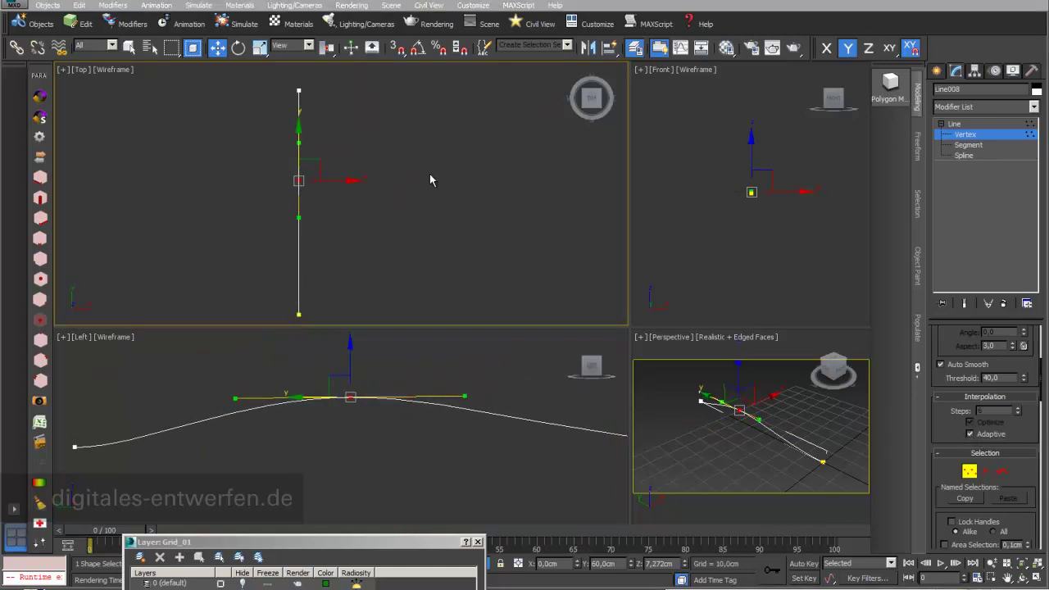
{"action": "left_click", "coordinate": [965, 133]}
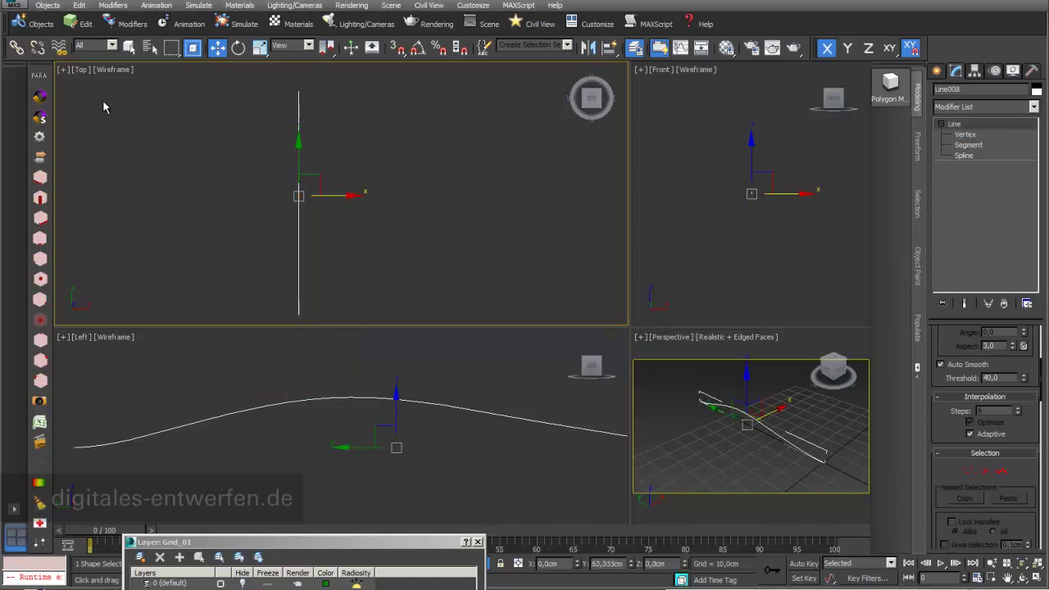
{"action": "left_click", "coordinate": [86, 27]}
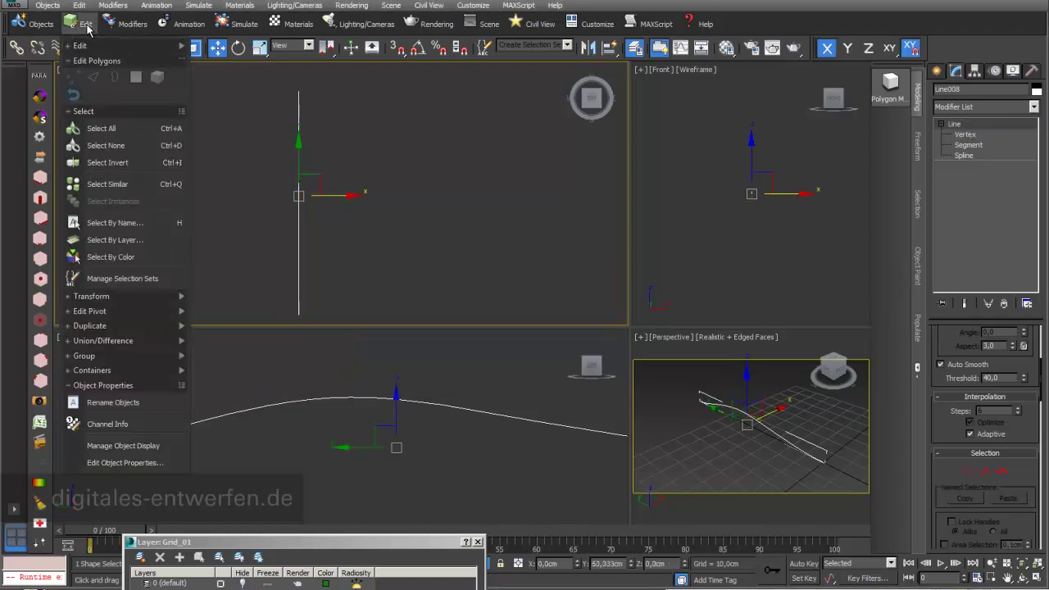
{"action": "mouse_move", "coordinate": [91, 328]}
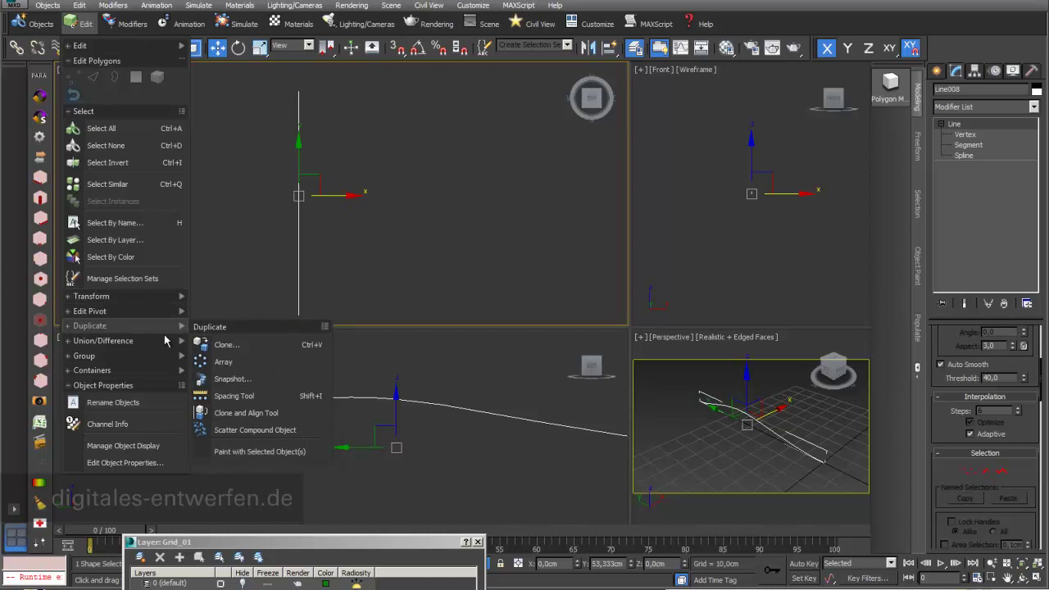
{"action": "left_click", "coordinate": [251, 361]}
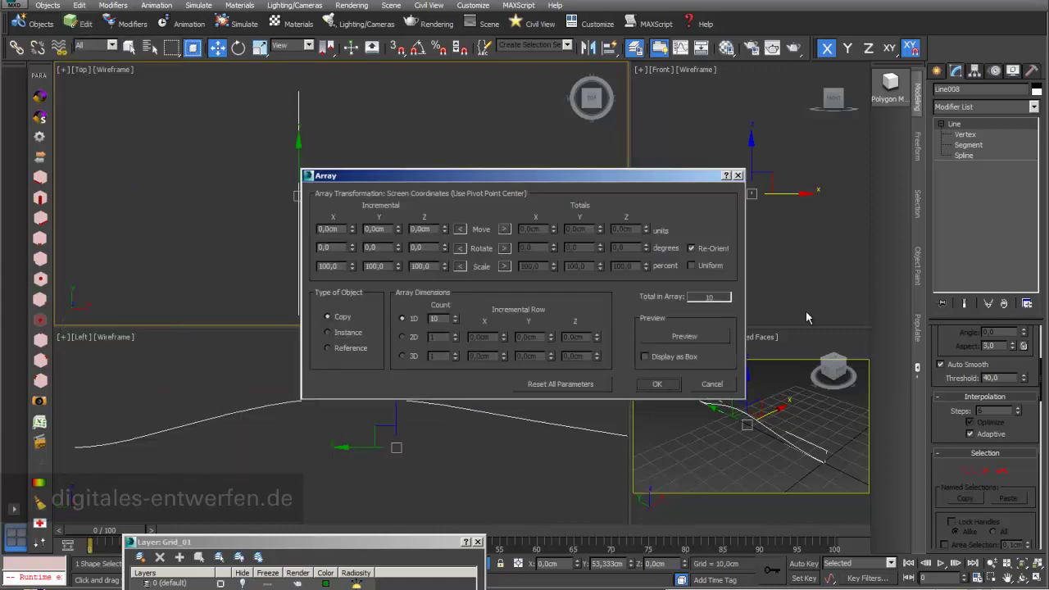
{"action": "left_click_drag", "start_coordinate": [639, 175], "coordinate": [873, 169]}
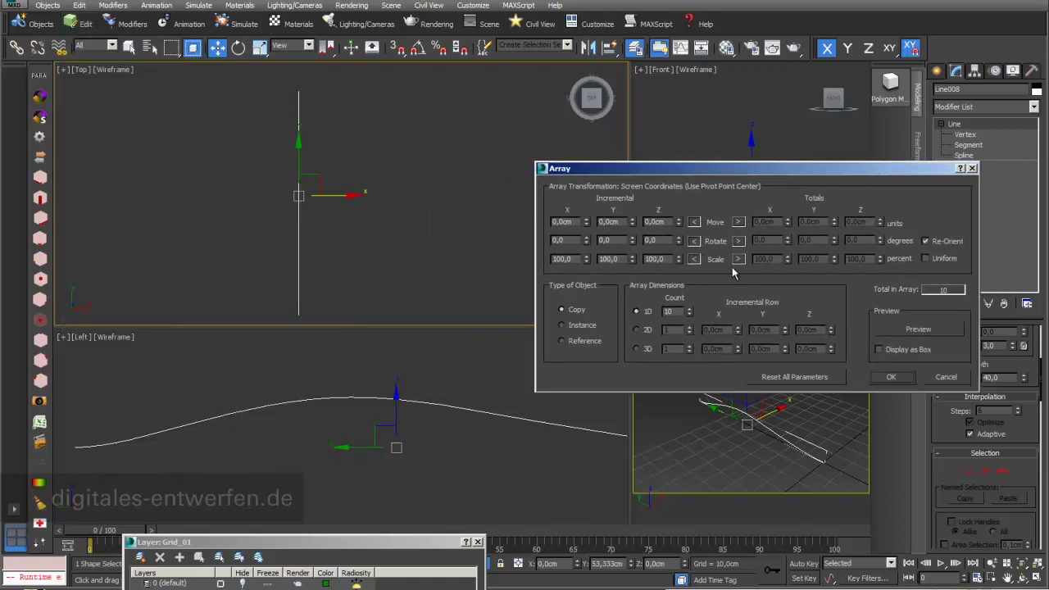
{"action": "left_click_drag", "start_coordinate": [672, 312], "coordinate": [653, 310]}
{"action": "left_click", "coordinate": [935, 336]}
Step: Set the array's incremental X move to 8 cm and create the line copies
{"action": "left_click_drag", "start_coordinate": [584, 225], "coordinate": [515, 218]}
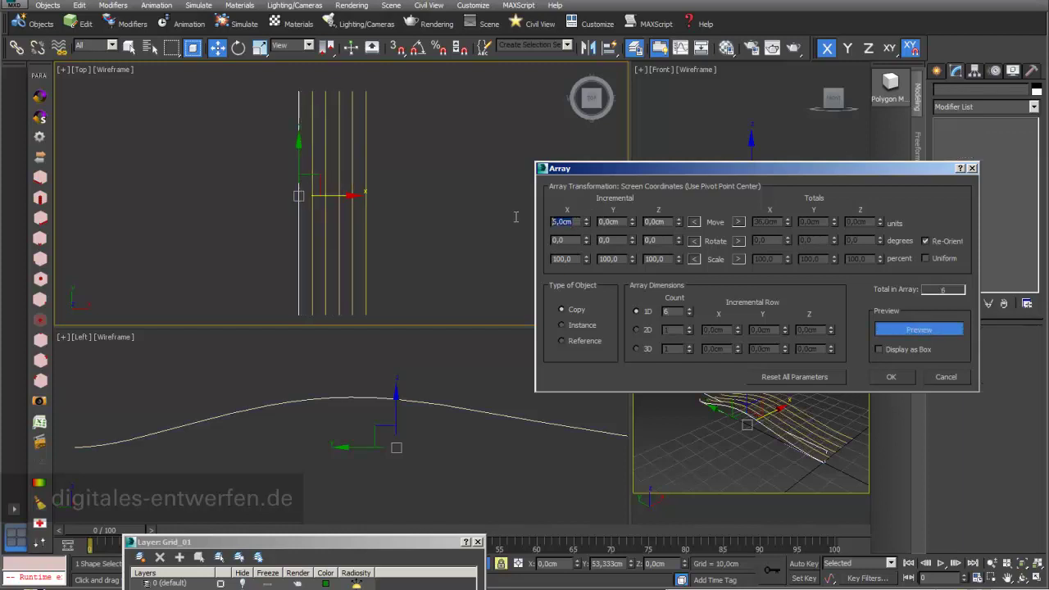
{"action": "type", "text": "8"}
{"action": "key", "text": "Tab"}
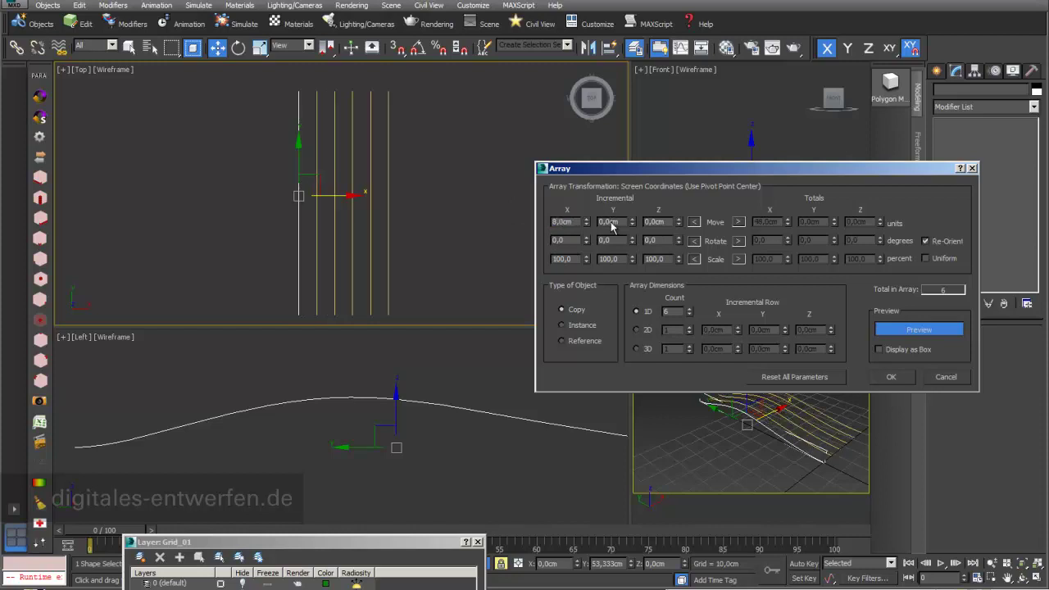
{"action": "left_click", "coordinate": [900, 380]}
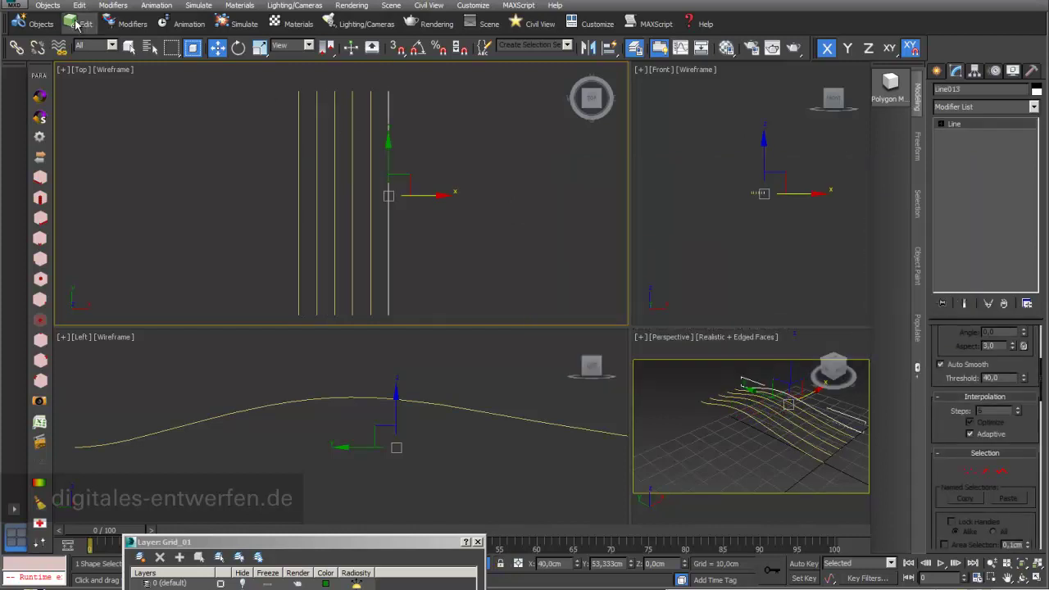
{"action": "left_click_drag", "start_coordinate": [259, 0], "coordinate": [259, 4]}
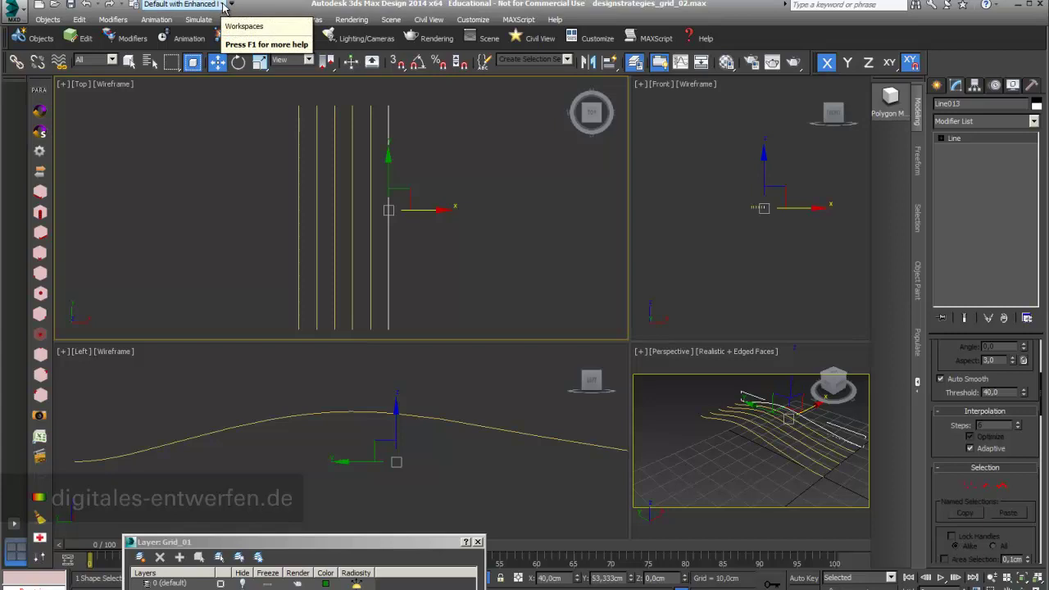
{"action": "left_click", "coordinate": [223, 5]}
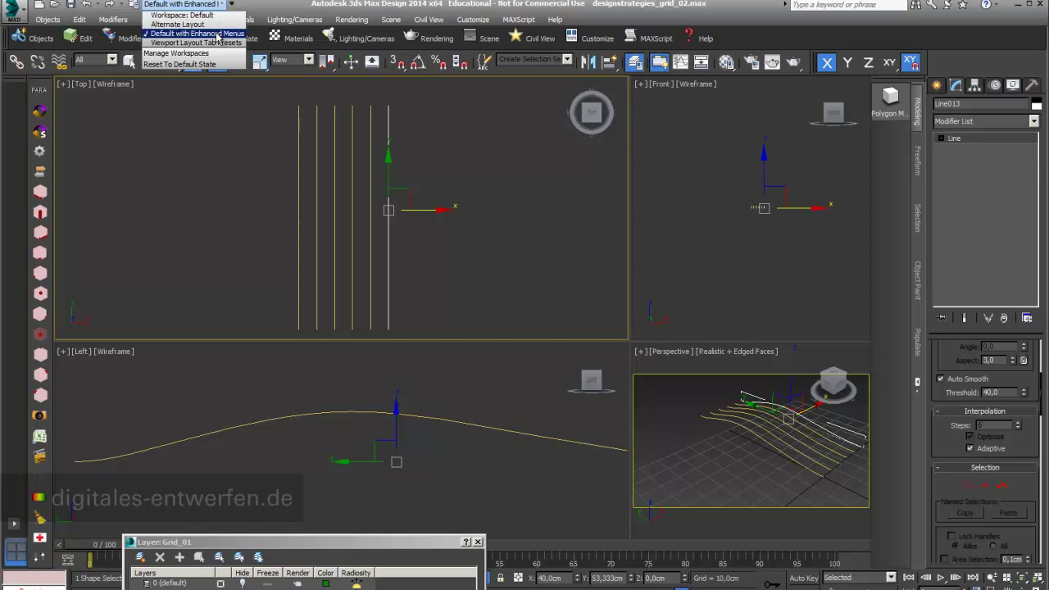
{"action": "left_click", "coordinate": [274, 7]}
{"action": "left_click_drag", "start_coordinate": [277, 7], "coordinate": [278, 3]}
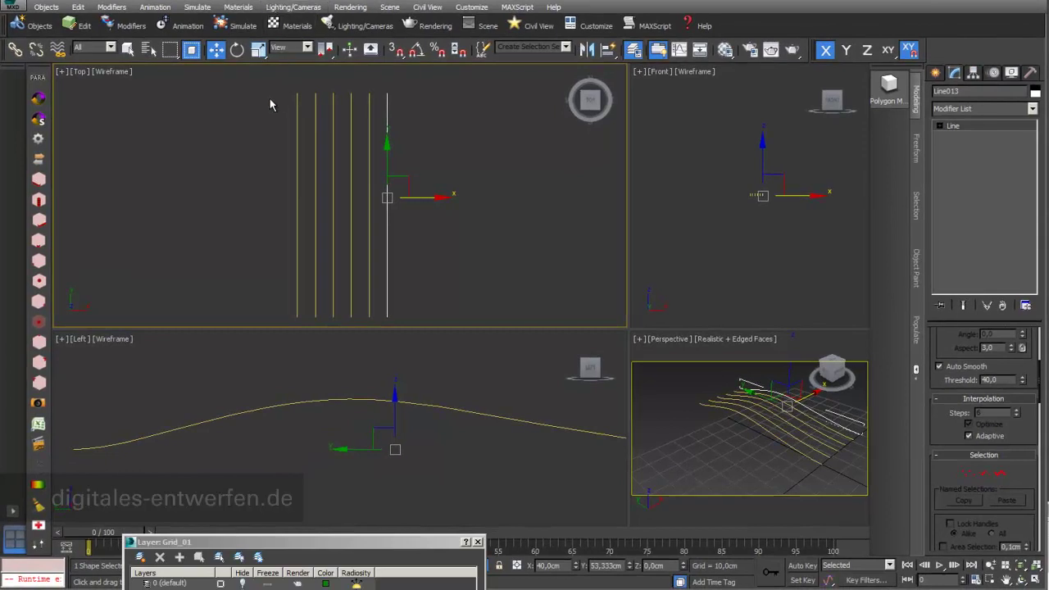
{"action": "left_click", "coordinate": [85, 25]}
{"action": "mouse_move", "coordinate": [132, 300]}
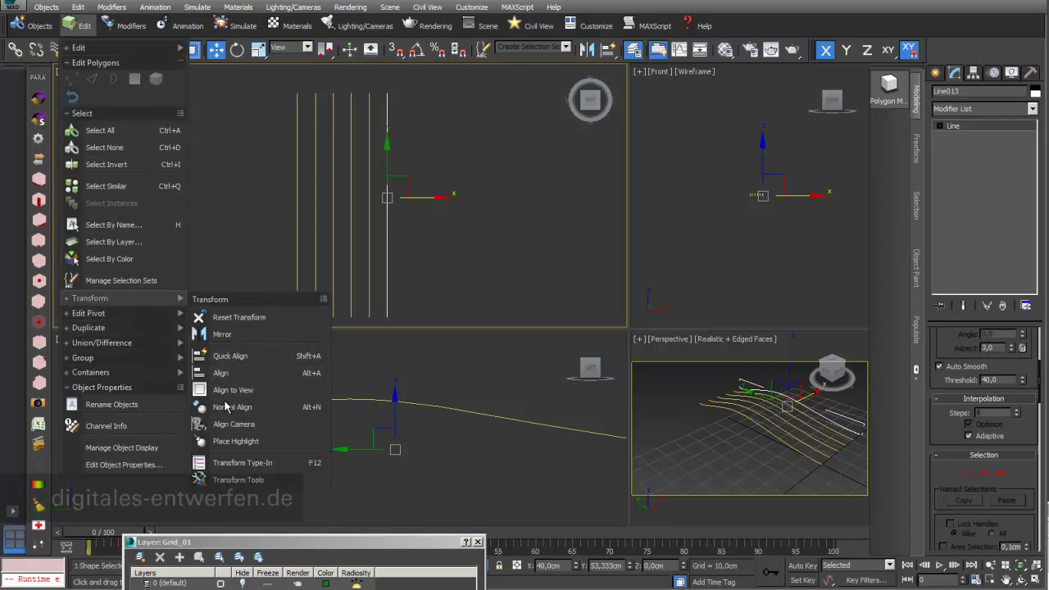
{"action": "left_click", "coordinate": [460, 235]}
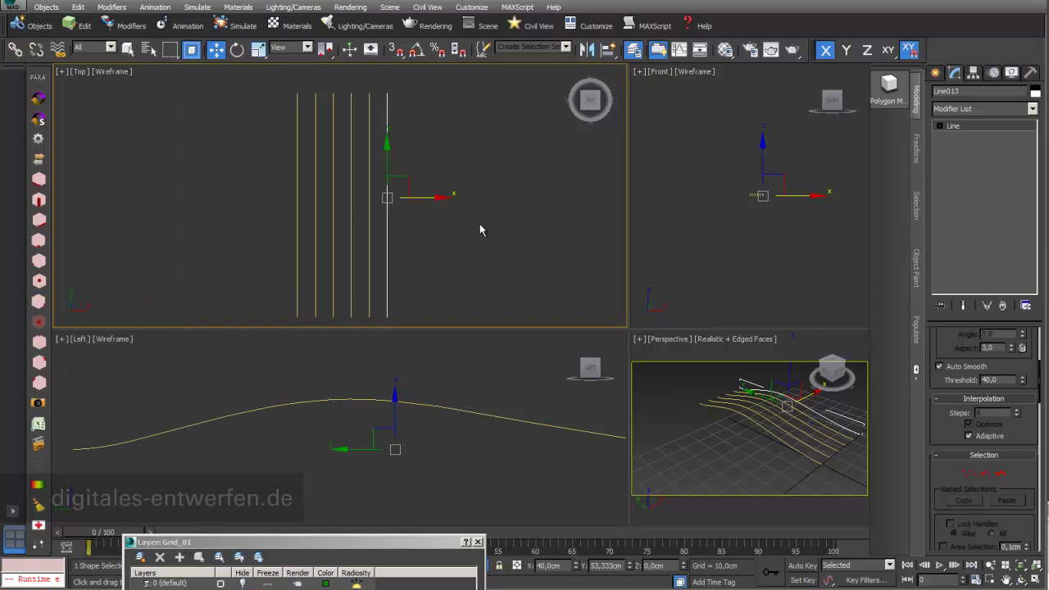
Step: Attach all five line copies to the first line at X 0 with Attach Multiple
{"action": "left_click", "coordinate": [479, 227]}
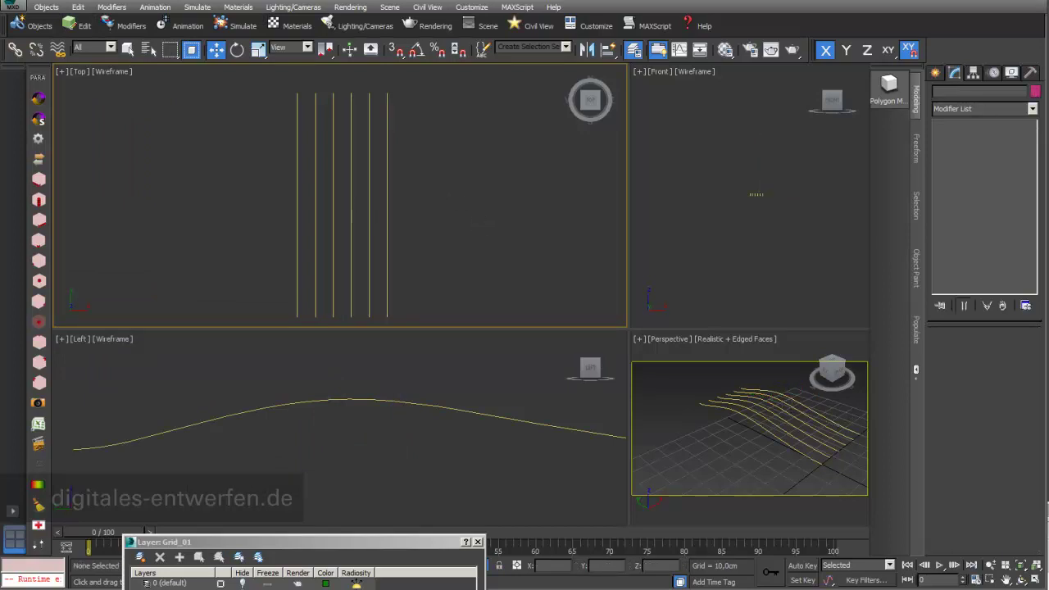
{"action": "left_click", "coordinate": [296, 220]}
{"action": "left_click_drag", "start_coordinate": [941, 438], "coordinate": [975, 169]}
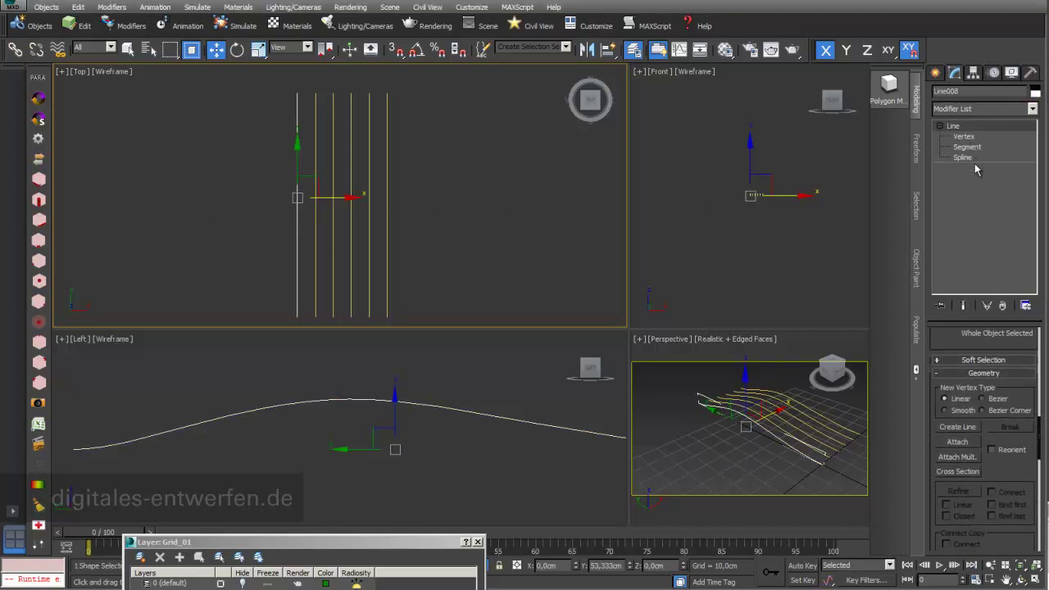
{"action": "left_click", "coordinate": [956, 456]}
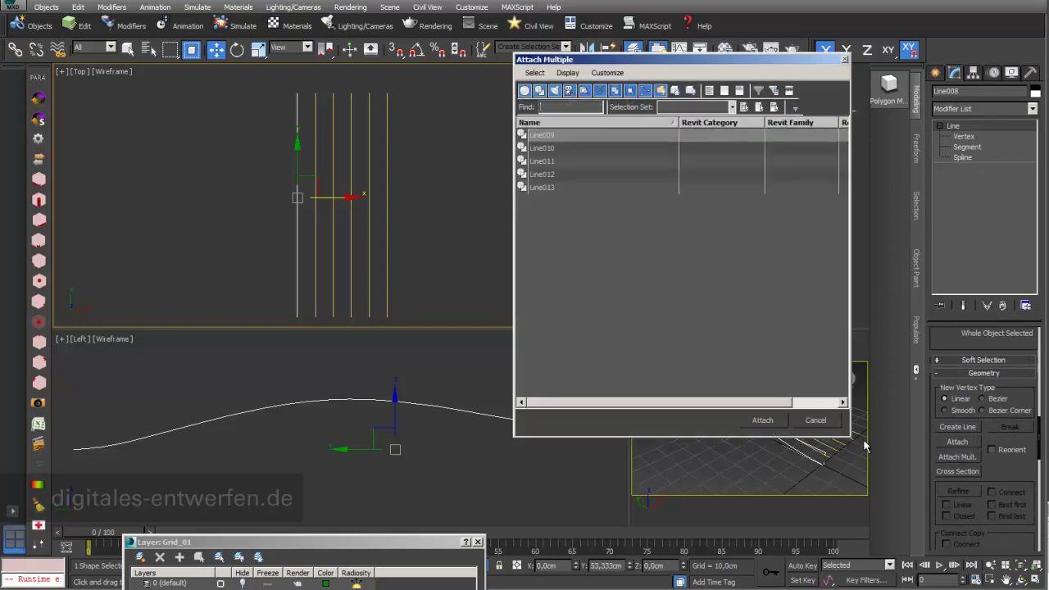
{"action": "left_click", "coordinate": [567, 189]}
{"action": "key", "text": "ctrl+a"}
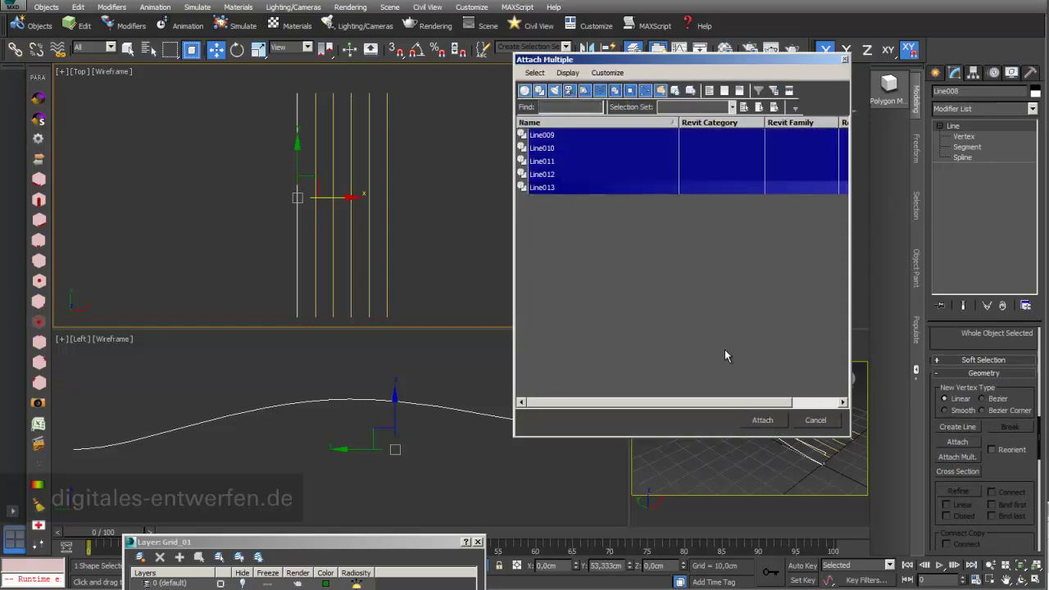
{"action": "left_click", "coordinate": [772, 424]}
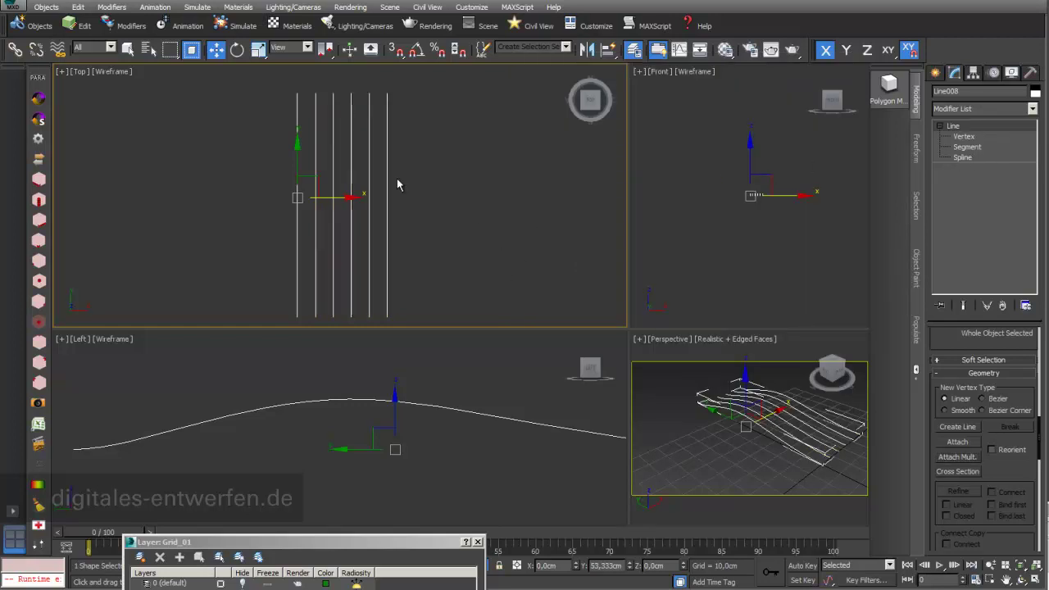
Step: Check the attached object at Spline level by selecting its first four splines one after another
{"action": "left_click", "coordinate": [974, 156]}
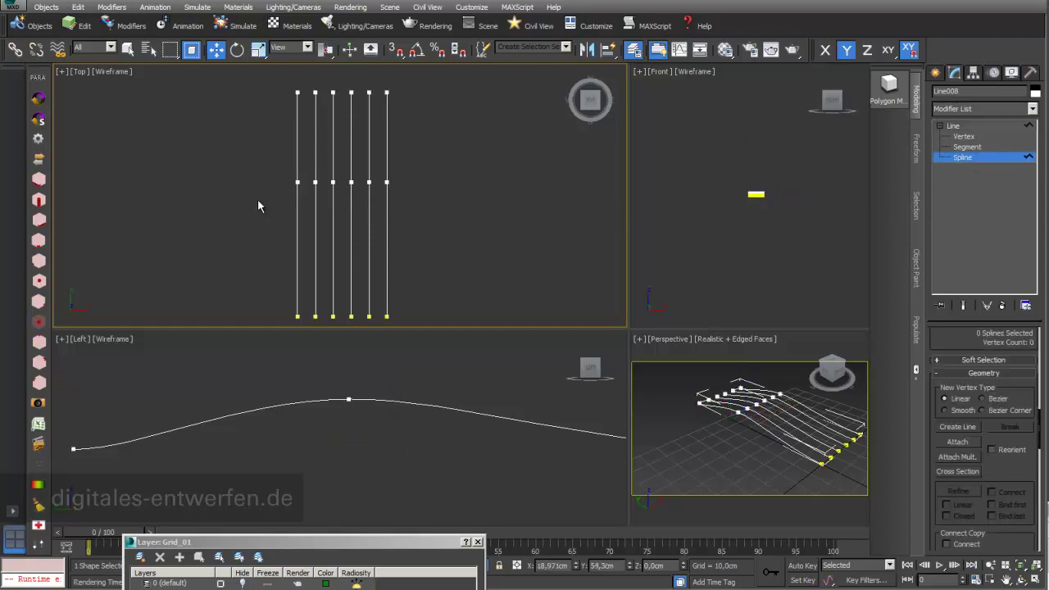
{"action": "left_click", "coordinate": [295, 206]}
{"action": "left_click", "coordinate": [320, 210]}
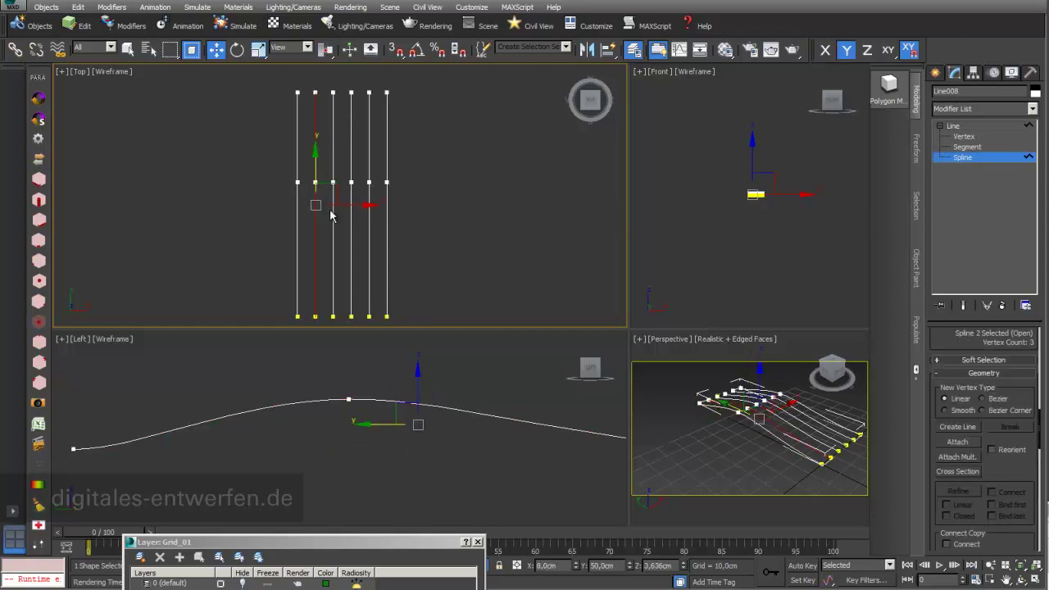
{"action": "left_click", "coordinate": [334, 211]}
{"action": "left_click", "coordinate": [351, 236]}
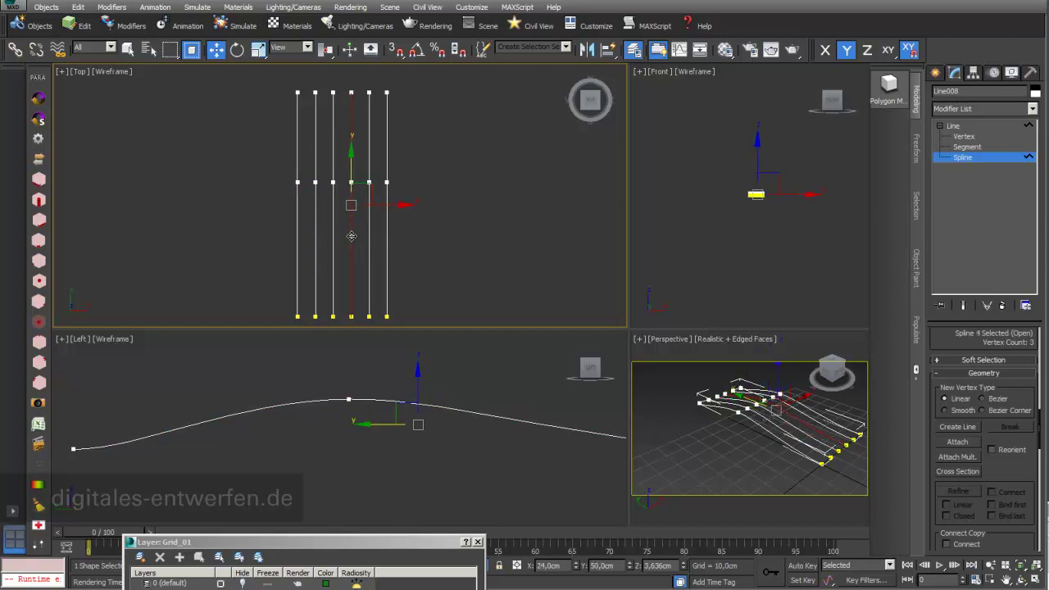
Step: Try moving the middle vertex of the spline at X 40 cm vertically in the Left view and leave vertex editing
{"action": "left_click", "coordinate": [964, 136]}
{"action": "left_click", "coordinate": [387, 182]}
{"action": "left_click", "coordinate": [349, 399]}
{"action": "left_click_drag", "start_coordinate": [347, 363], "coordinate": [347, 376]}
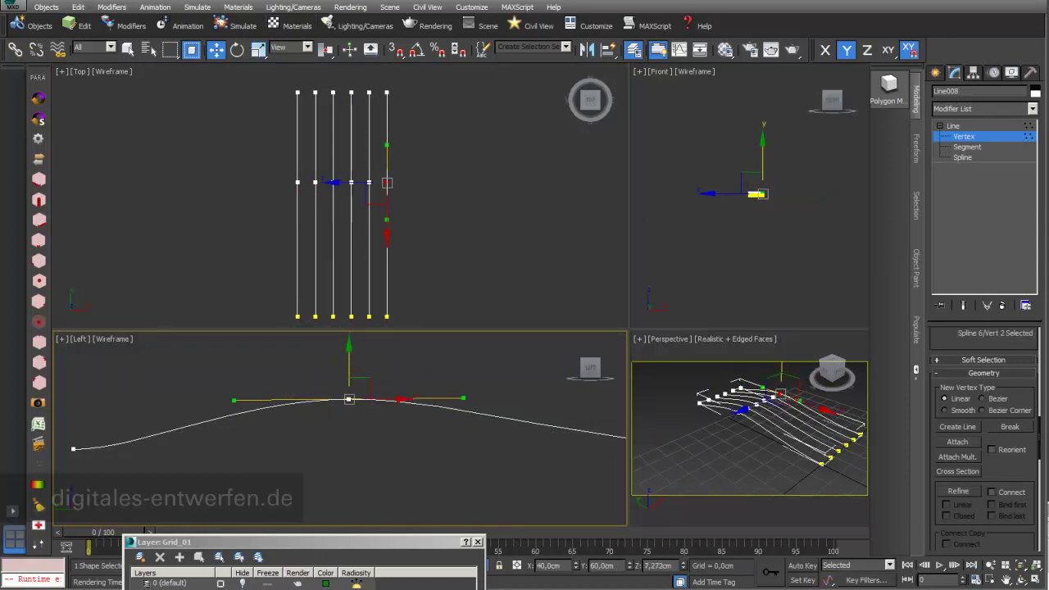
{"action": "left_click", "coordinate": [988, 125]}
Step: Apply an FFD 2x2x2 modifier to the attached lines
{"action": "left_click", "coordinate": [1033, 108]}
{"action": "scroll", "coordinate": [1020, 376], "scroll_direction": "down", "scroll_amount": 5}
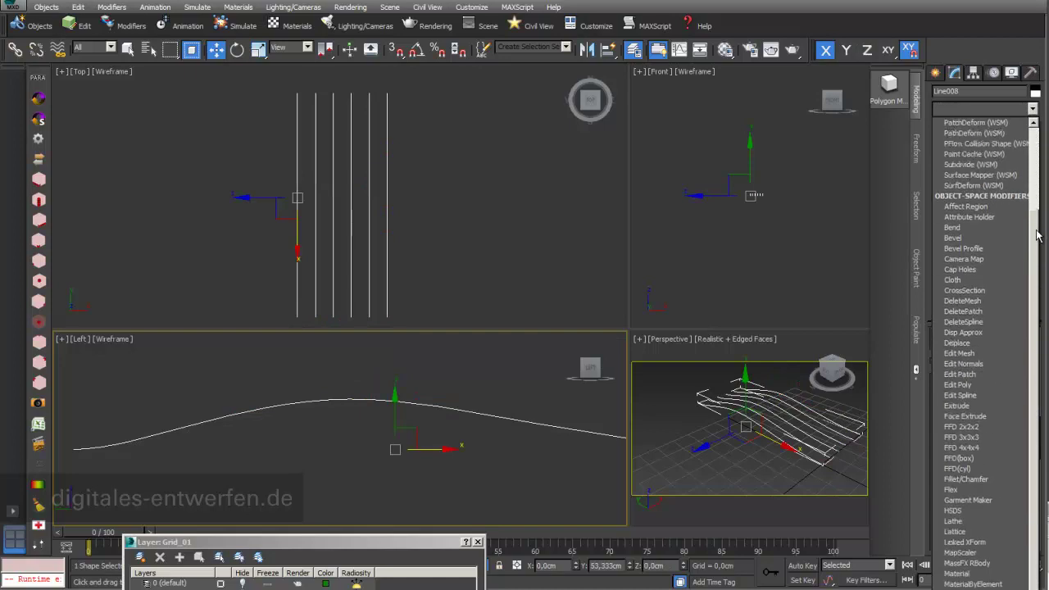
{"action": "left_click", "coordinate": [1009, 426]}
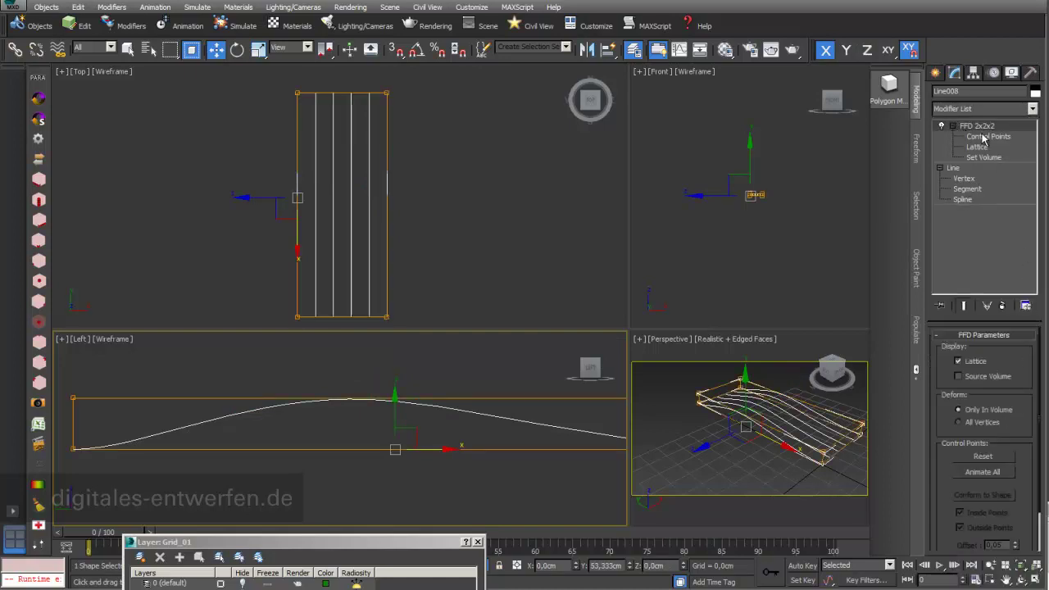
Step: Raise the FFD control points of the lattice corner at X 0, Y 100 cm to a Z of about 7.9 cm
{"action": "left_click", "coordinate": [986, 137]}
{"action": "left_click_drag", "start_coordinate": [691, 383], "coordinate": [713, 425]}
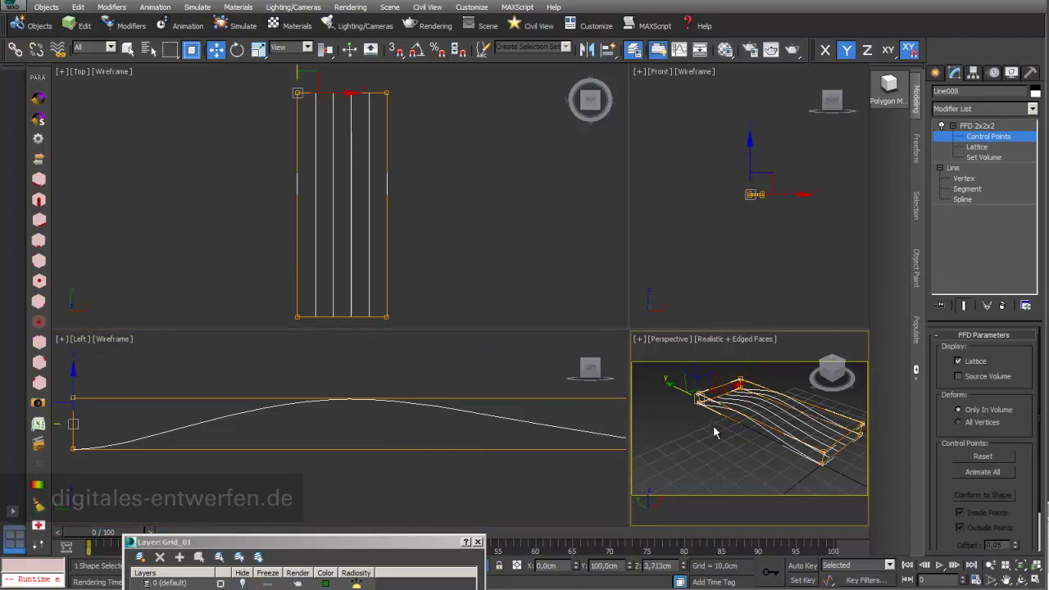
{"action": "right_click", "coordinate": [726, 175]}
{"action": "left_click_drag", "start_coordinate": [750, 157], "coordinate": [751, 157]}
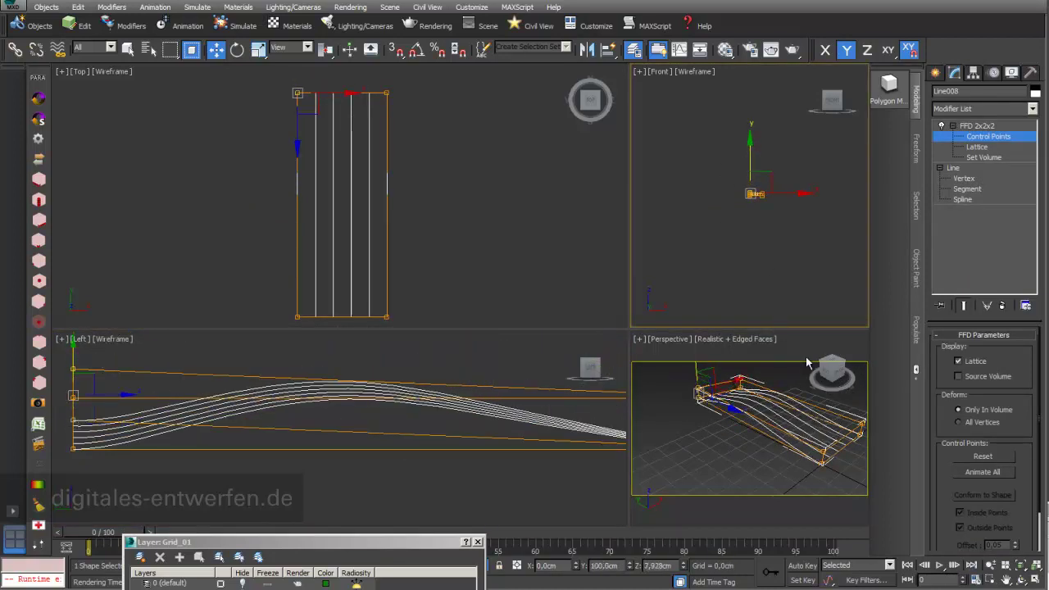
Step: Move the FFD control points of the corner at X 40, Y 0 cm outward to an X of about 54 cm and leave control point editing
{"action": "left_click", "coordinate": [864, 451]}
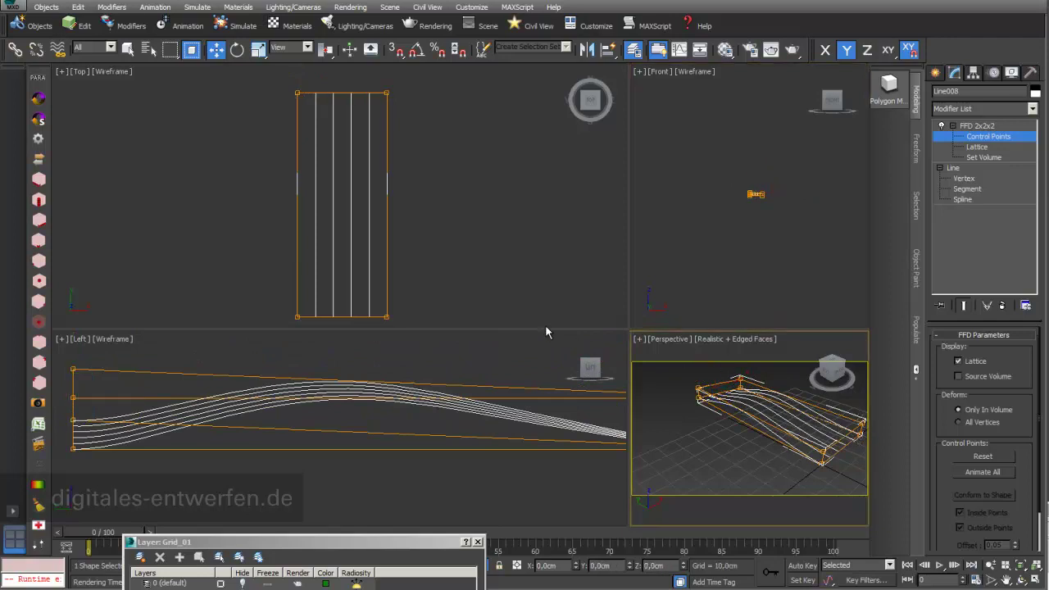
{"action": "left_click", "coordinate": [389, 316]}
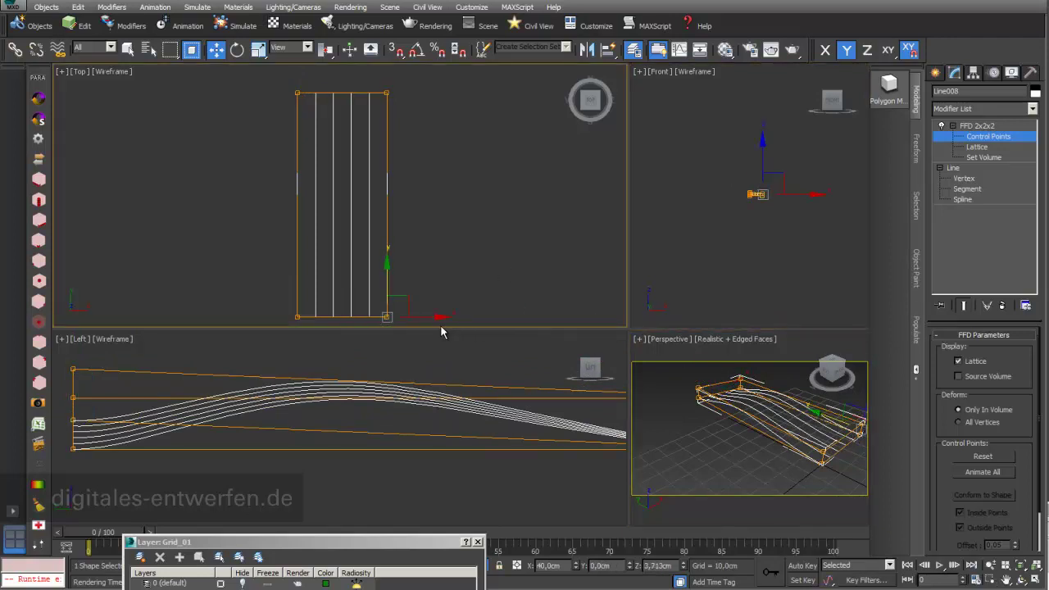
{"action": "left_click_drag", "start_coordinate": [435, 317], "coordinate": [453, 317]}
{"action": "left_click", "coordinate": [418, 316]}
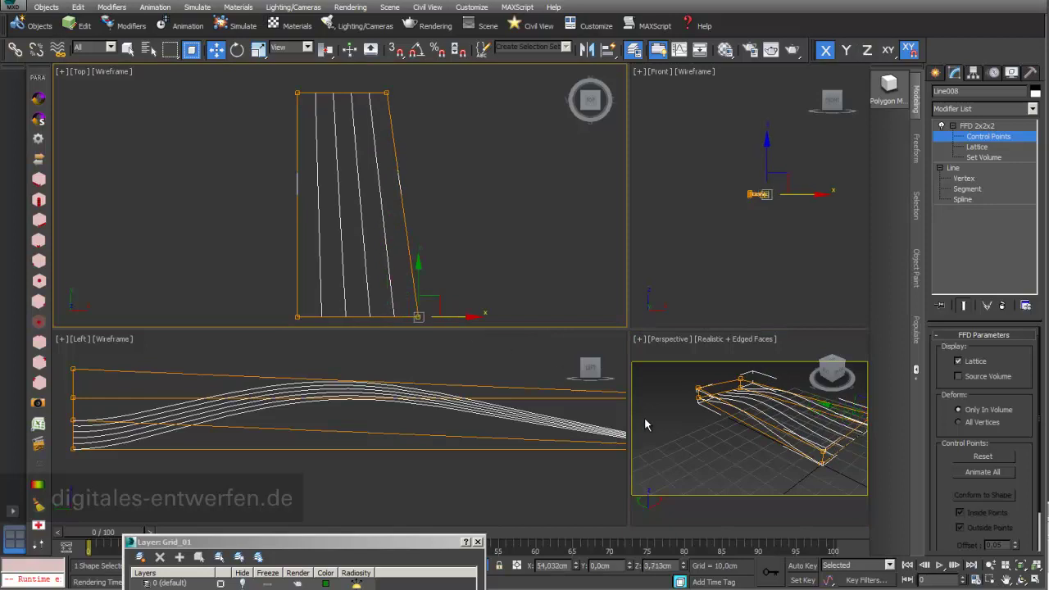
{"action": "left_click_drag", "start_coordinate": [627, 337], "coordinate": [354, 221]}
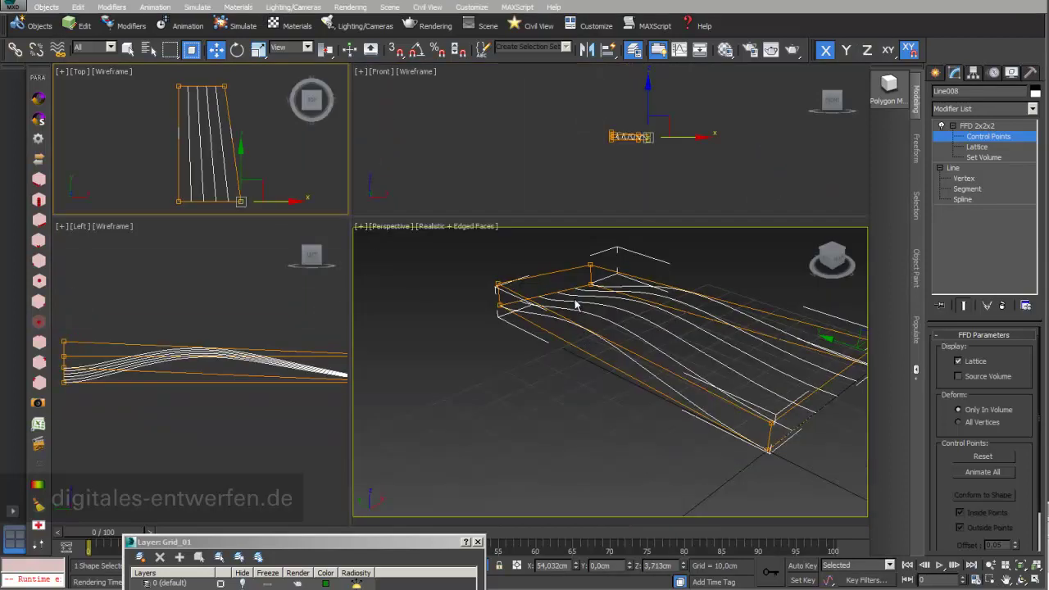
{"action": "left_click", "coordinate": [996, 127]}
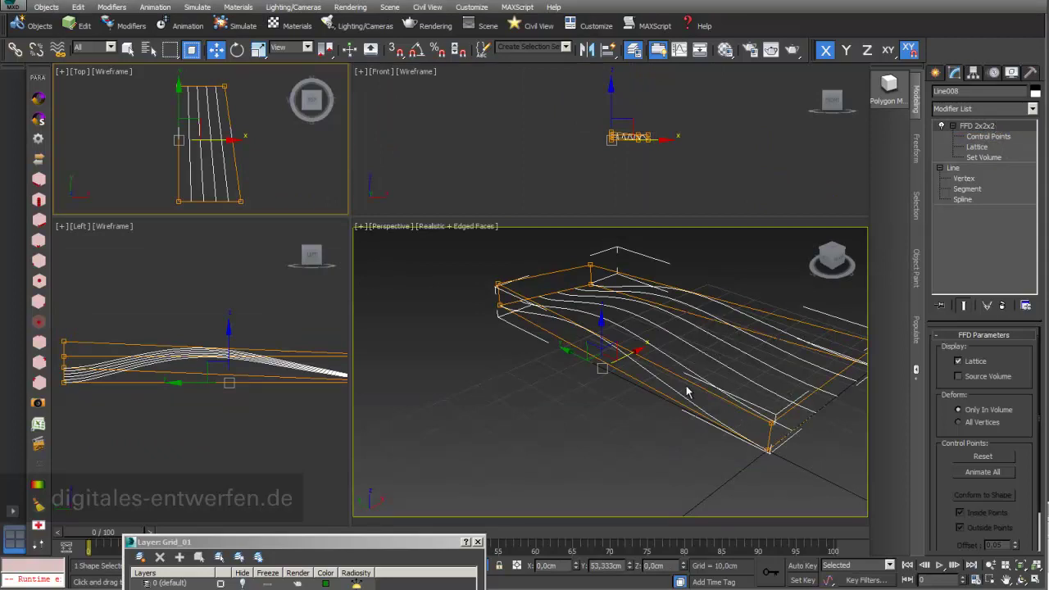
Step: Return to the base Line level and enable the splines' thickness in both the renderer and the viewport
{"action": "middle_click_drag", "start_coordinate": [719, 311], "coordinate": [664, 343]}
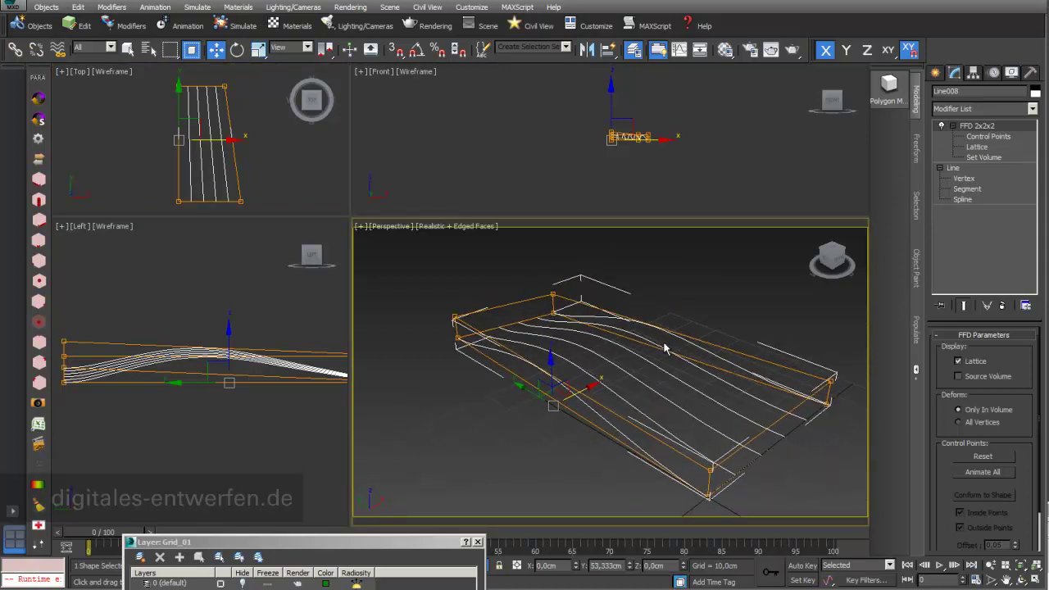
{"action": "key", "text": "alt+w"}
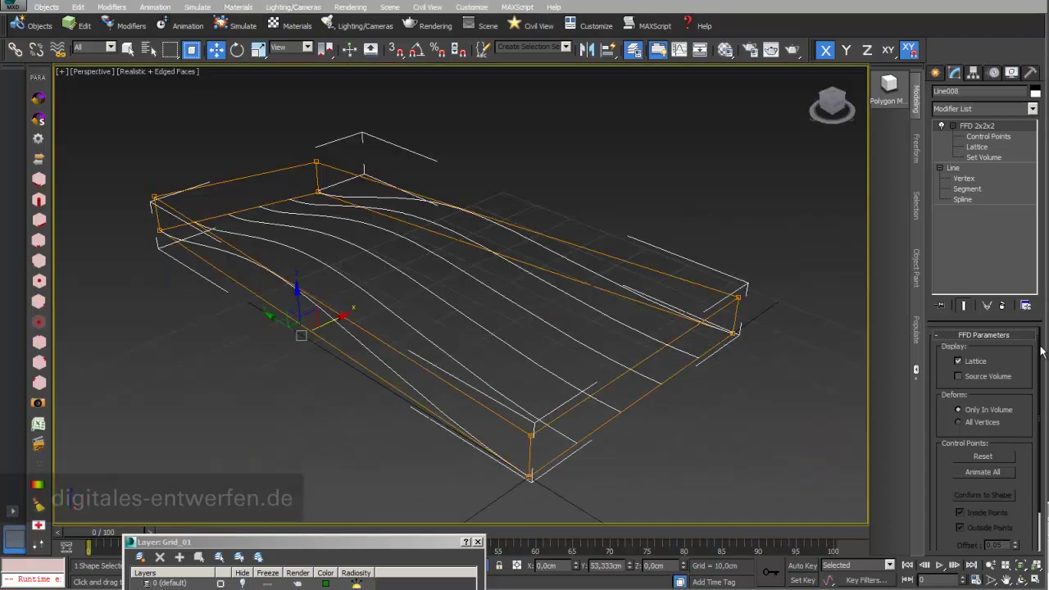
{"action": "left_click", "coordinate": [953, 168]}
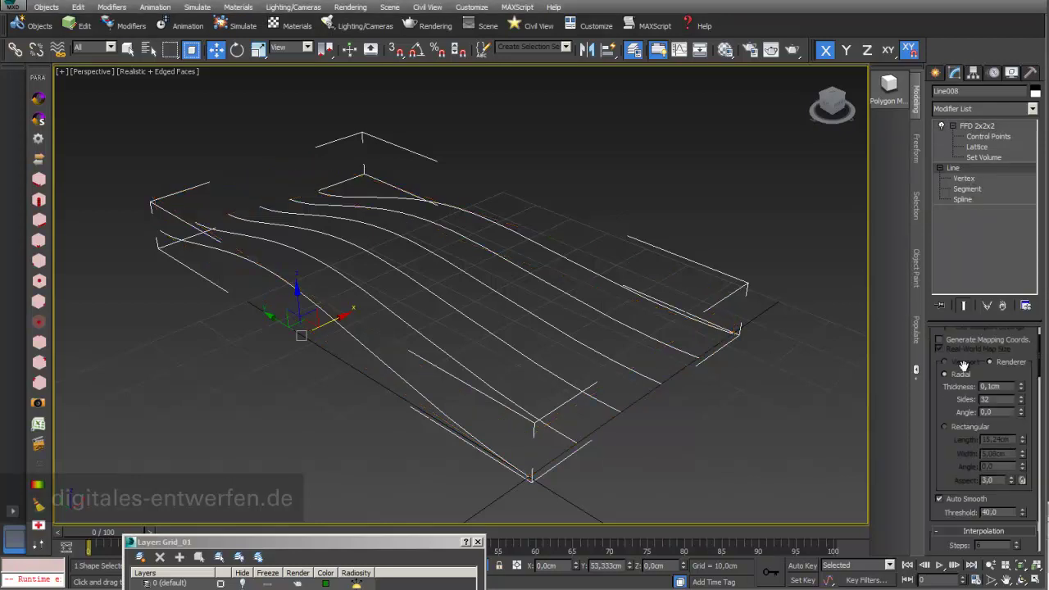
{"action": "scroll", "coordinate": [964, 442], "scroll_direction": "up", "scroll_amount": 2}
{"action": "left_click", "coordinate": [940, 348]}
{"action": "left_click", "coordinate": [940, 358]}
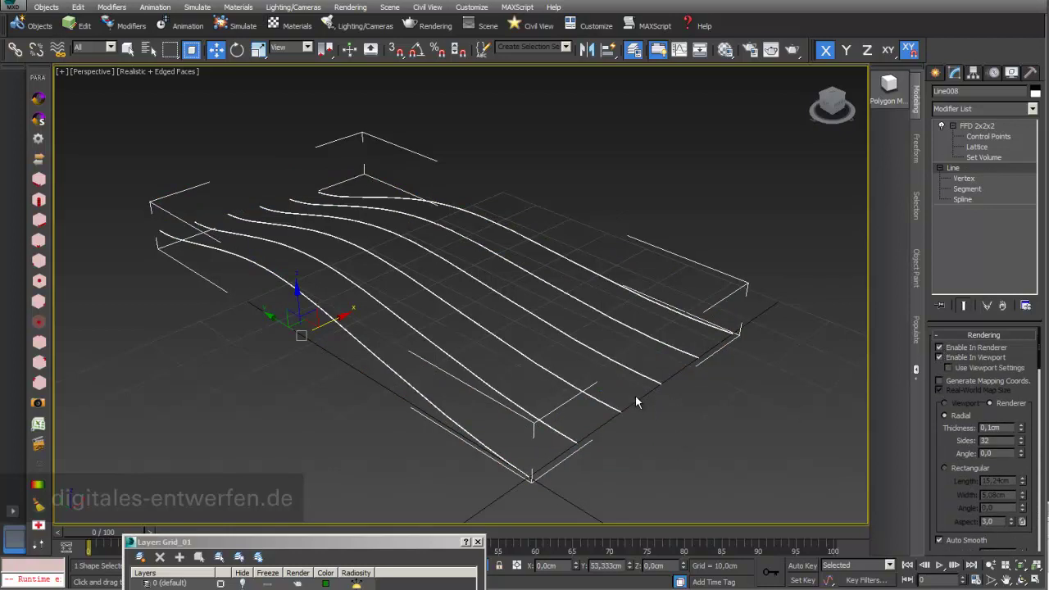
Step: Set the radial thickness of the rendered splines to 1 cm
{"action": "scroll", "coordinate": [628, 374], "scroll_direction": "up", "scroll_amount": 5}
{"action": "scroll", "coordinate": [619, 366], "scroll_direction": "up", "scroll_amount": 3}
{"action": "middle_click_drag", "start_coordinate": [618, 367], "coordinate": [477, 451]}
{"action": "scroll", "coordinate": [468, 363], "scroll_direction": "up", "scroll_amount": 3}
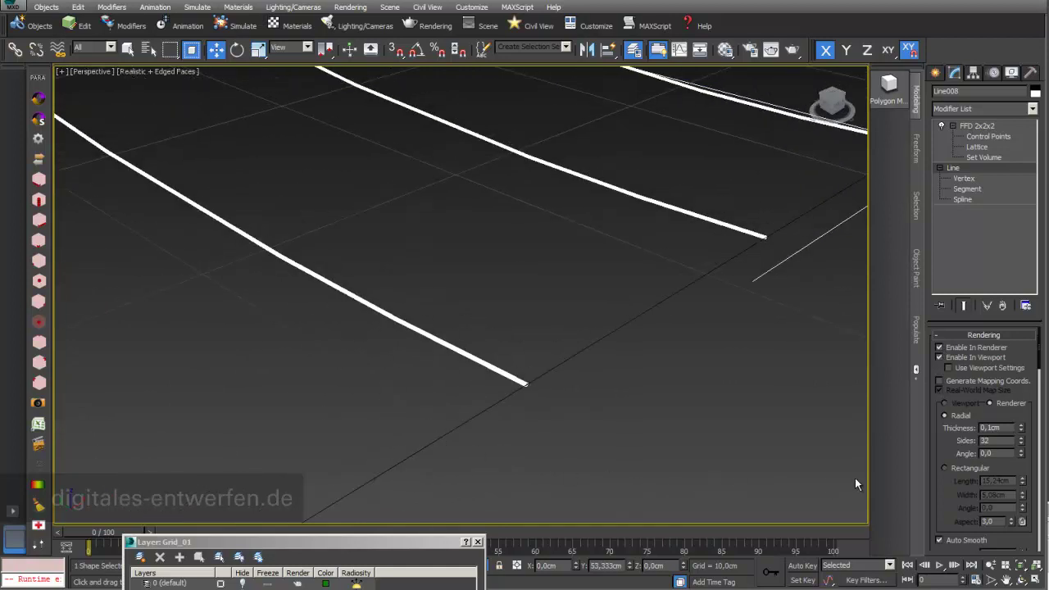
{"action": "left_click_drag", "start_coordinate": [947, 449], "coordinate": [948, 440]}
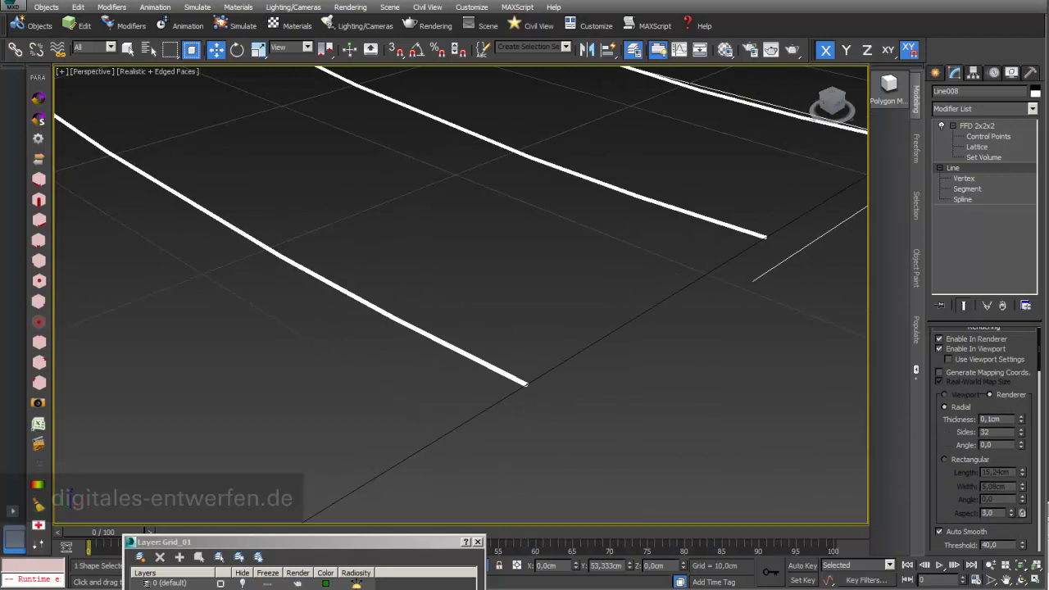
{"action": "left_click", "coordinate": [1013, 420]}
{"action": "type", "text": "1"}
{"action": "key", "text": "Return"}
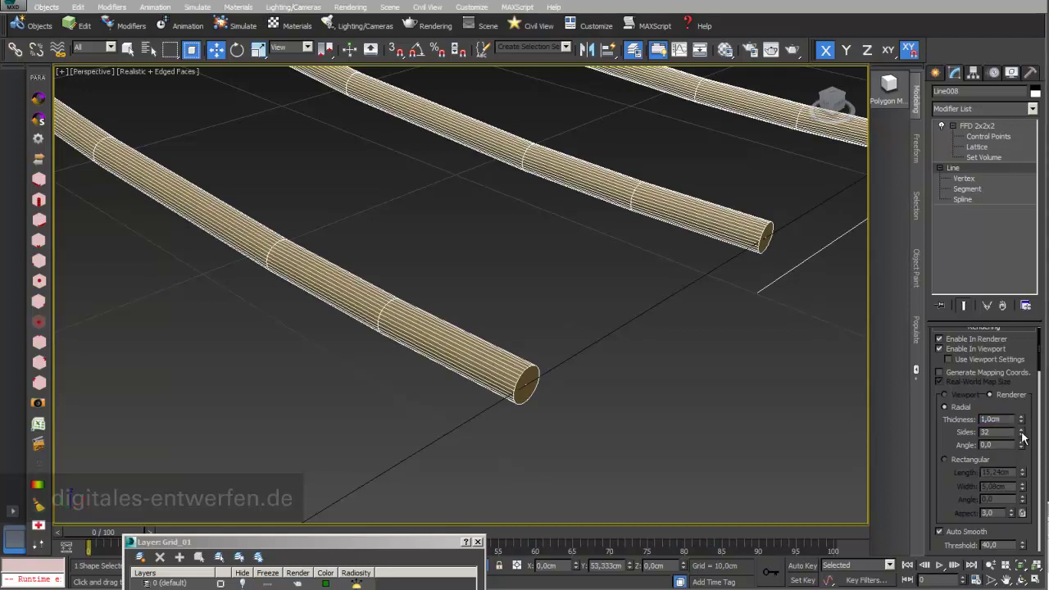
Step: Reduce the radial profile's sides to 3, then raise them to 5
{"action": "left_click_drag", "start_coordinate": [1022, 440], "coordinate": [1022, 511]}
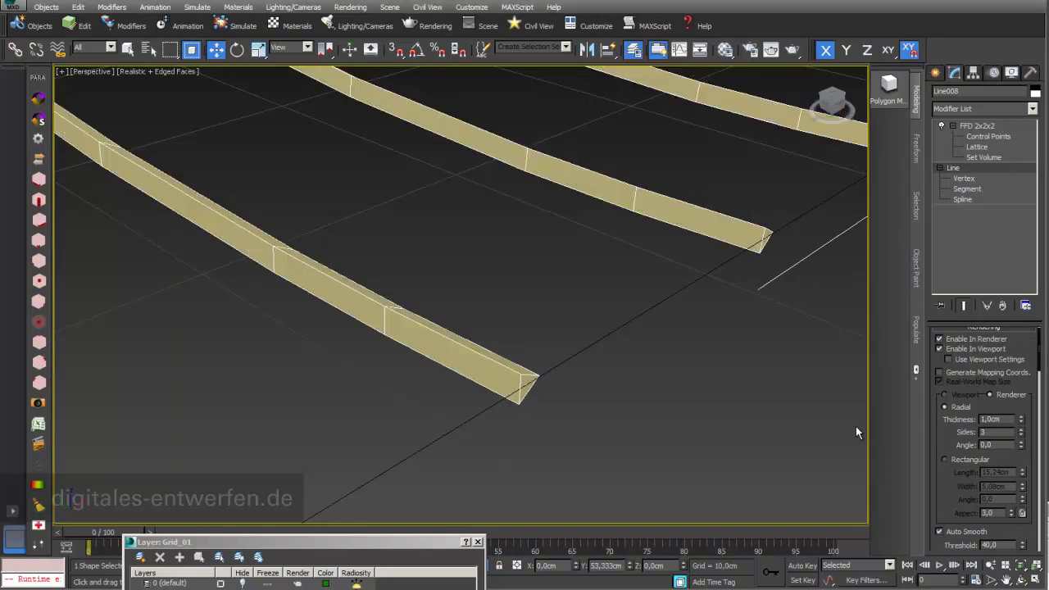
{"action": "left_click", "coordinate": [1020, 429]}
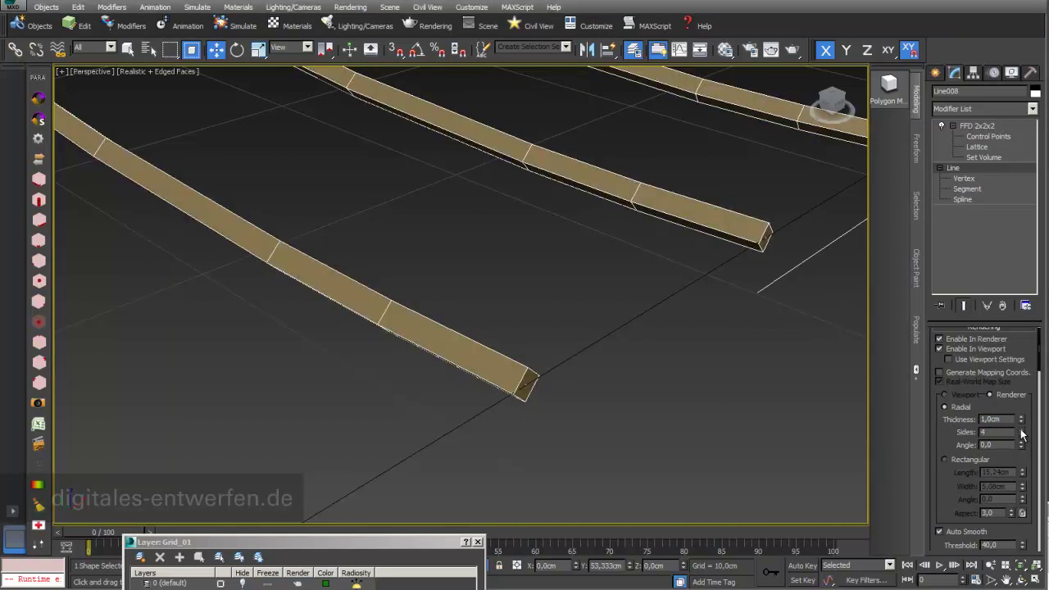
{"action": "left_click", "coordinate": [1021, 435]}
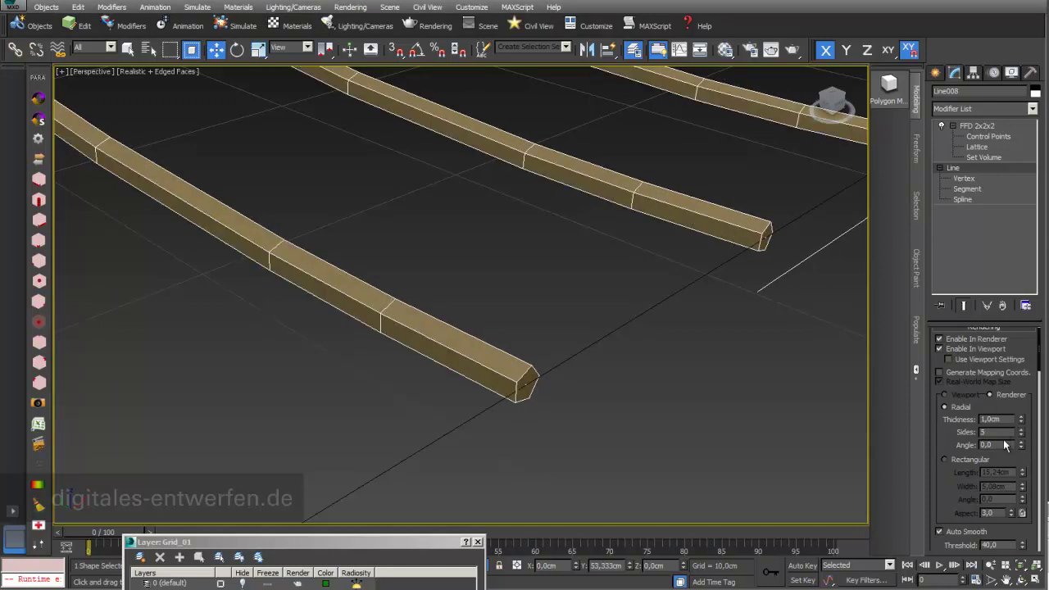
Step: Switch the splines' profile to Rectangular with a length of 3 cm and a width of 2 cm
{"action": "left_click", "coordinate": [944, 460]}
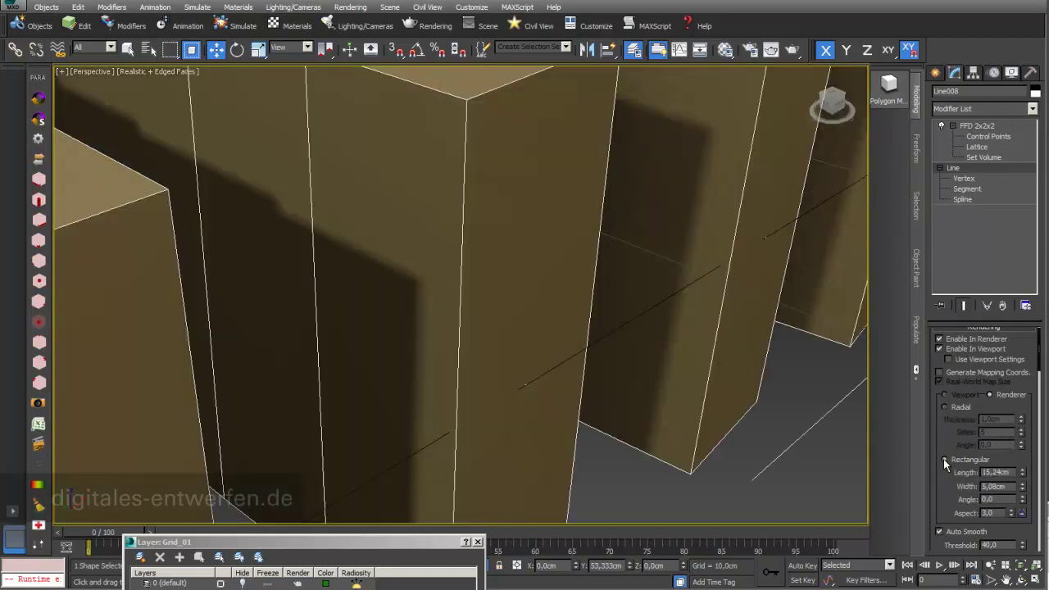
{"action": "left_click", "coordinate": [1021, 470]}
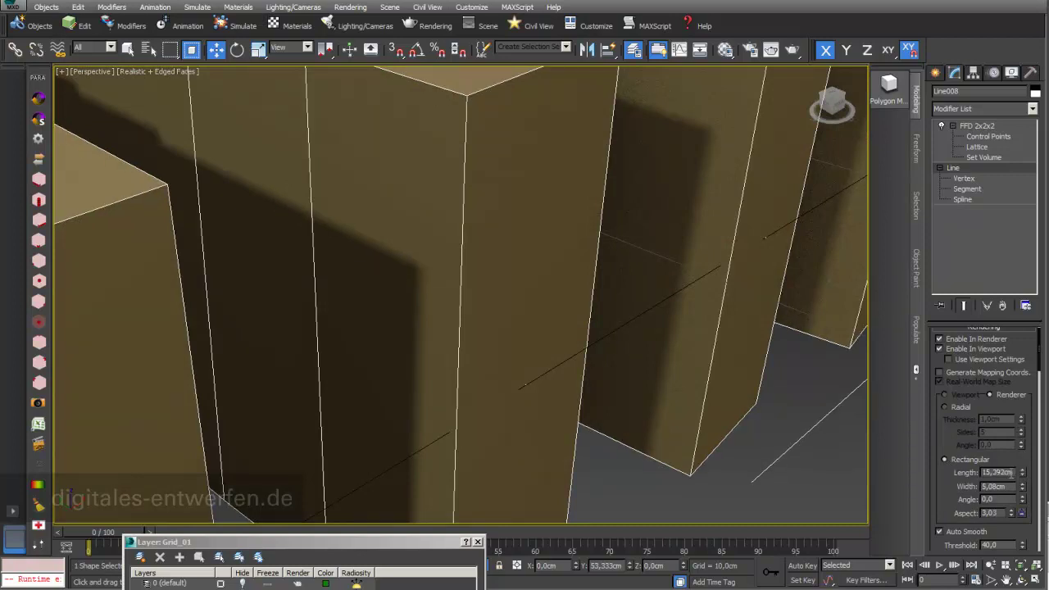
{"action": "double_click", "coordinate": [1016, 472]}
{"action": "type", "text": "3"}
{"action": "key", "text": "Return"}
{"action": "key", "text": "Tab"}
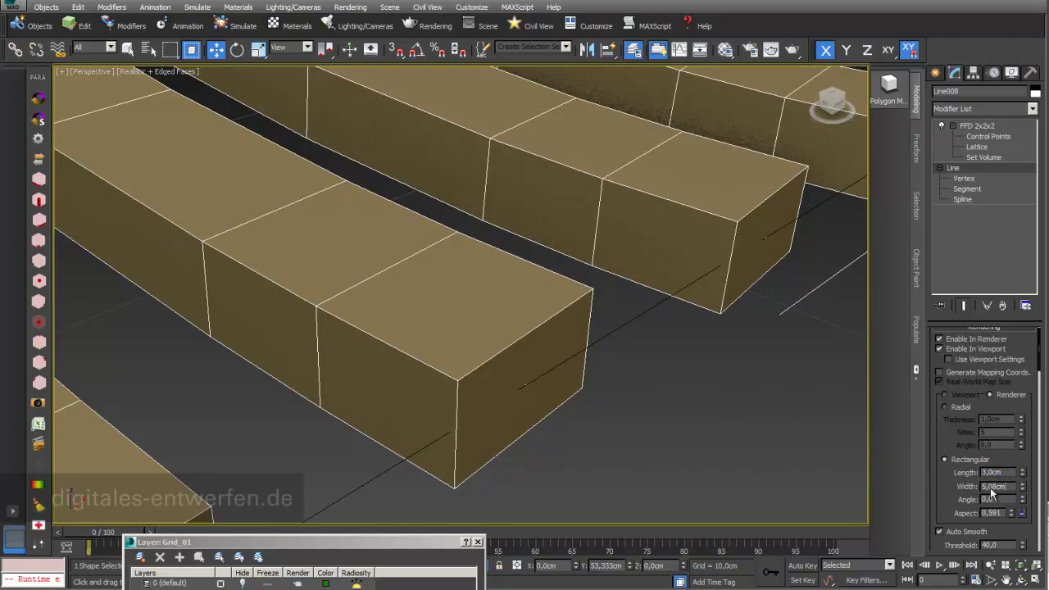
{"action": "type", "text": "2"}
{"action": "key", "text": "Return"}
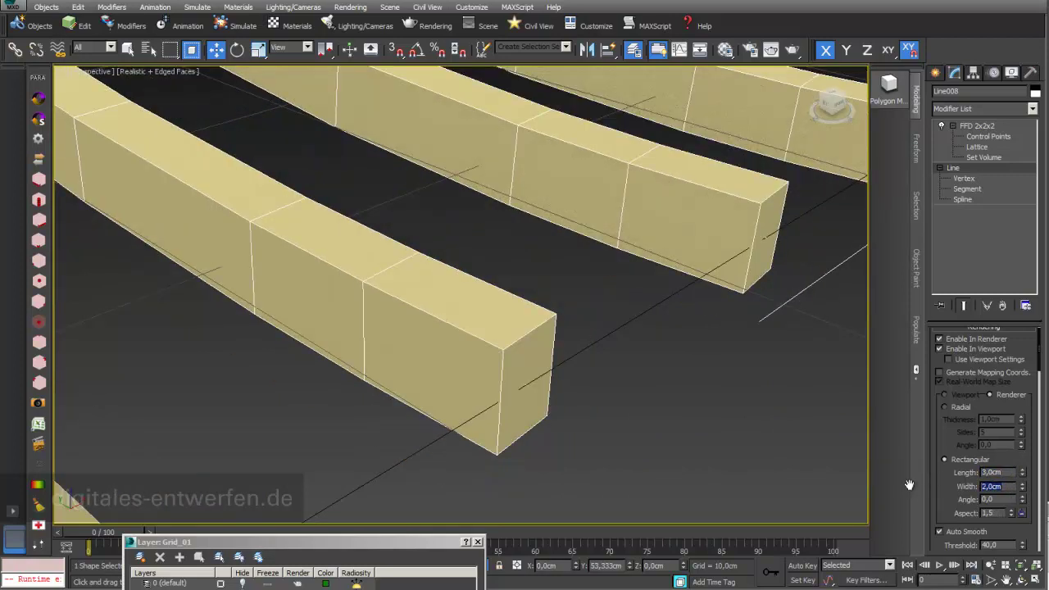
Step: Rotate the rectangular profile to an angle of about 27.7 and view all the beams
{"action": "left_click_drag", "start_coordinate": [1022, 500], "coordinate": [635, 170]}
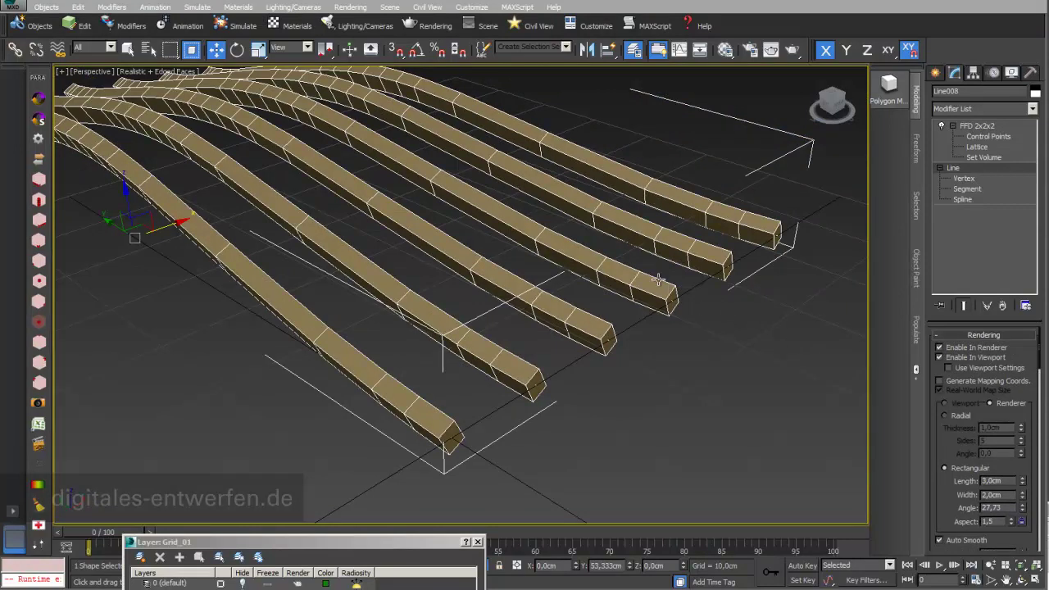
{"action": "scroll", "coordinate": [650, 279], "scroll_direction": "down", "scroll_amount": 3}
{"action": "middle_click_drag", "start_coordinate": [651, 278], "coordinate": [655, 316]}
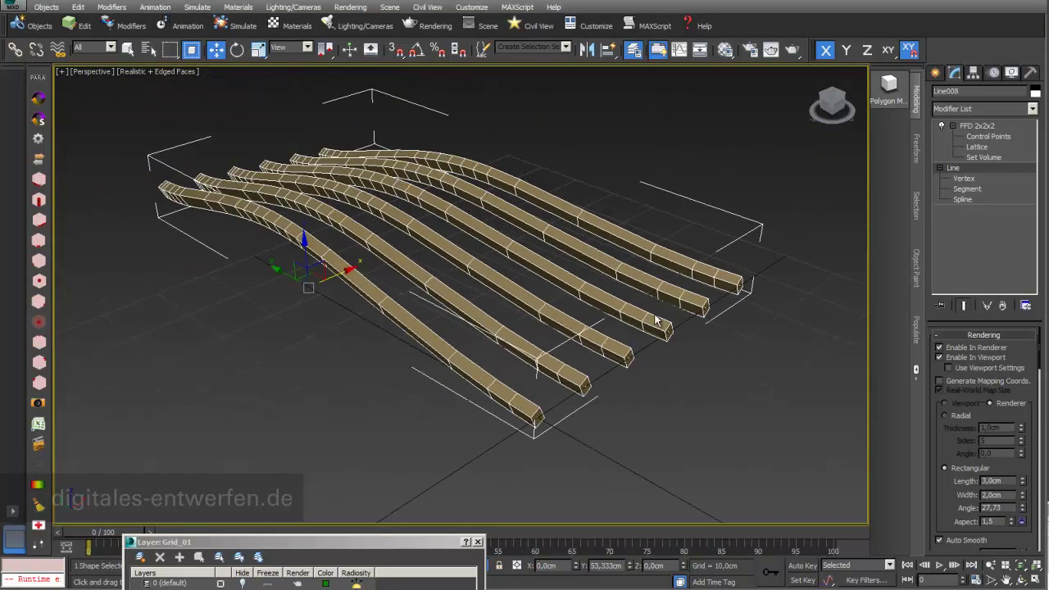
Step: Turn off the splines' rendering in renderer and viewport and extrude them 3.5 cm with an Extrude modifier beneath the FFD
{"action": "left_click", "coordinate": [939, 347]}
{"action": "left_click", "coordinate": [940, 357]}
{"action": "left_click", "coordinate": [1033, 108]}
{"action": "scroll", "coordinate": [1034, 141], "scroll_direction": "down", "scroll_amount": 6}
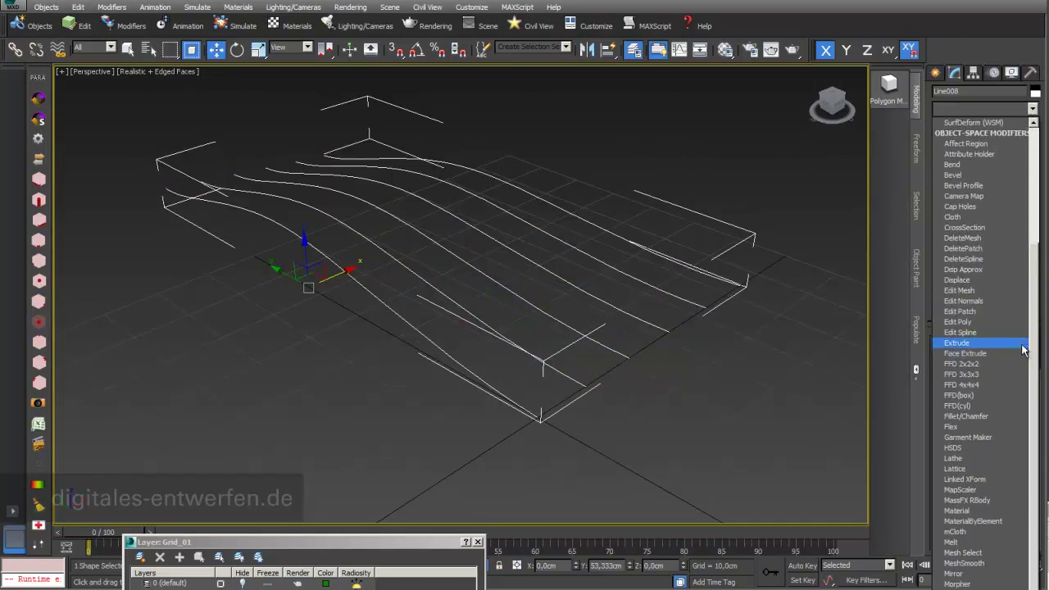
{"action": "left_click", "coordinate": [1023, 350]}
{"action": "left_click_drag", "start_coordinate": [1021, 367], "coordinate": [1026, 374]}
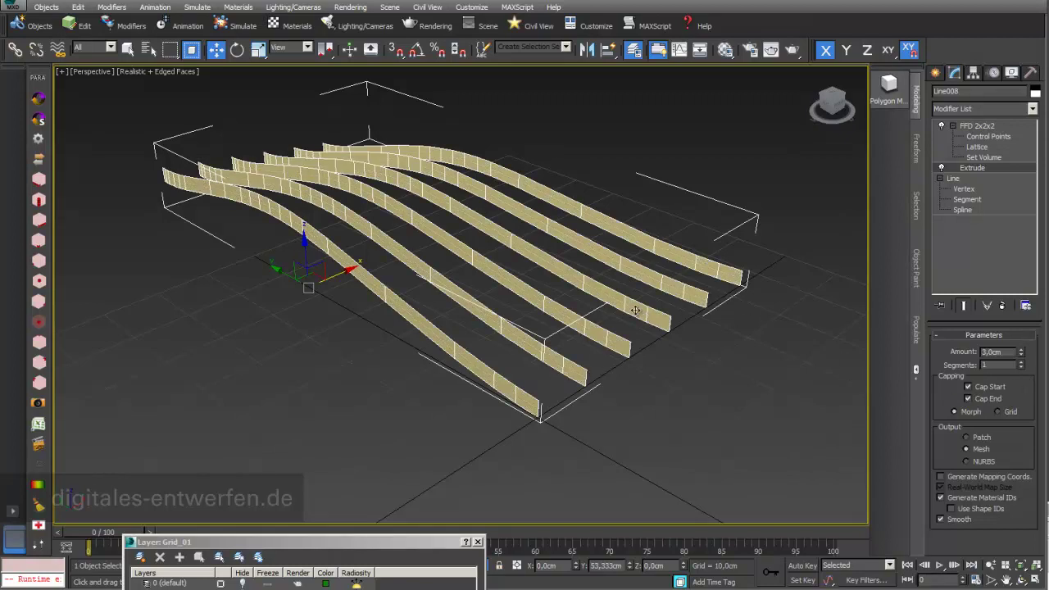
{"action": "scroll", "coordinate": [637, 310], "scroll_direction": "up", "scroll_amount": 3}
{"action": "left_click_drag", "start_coordinate": [1020, 352], "coordinate": [1021, 347]}
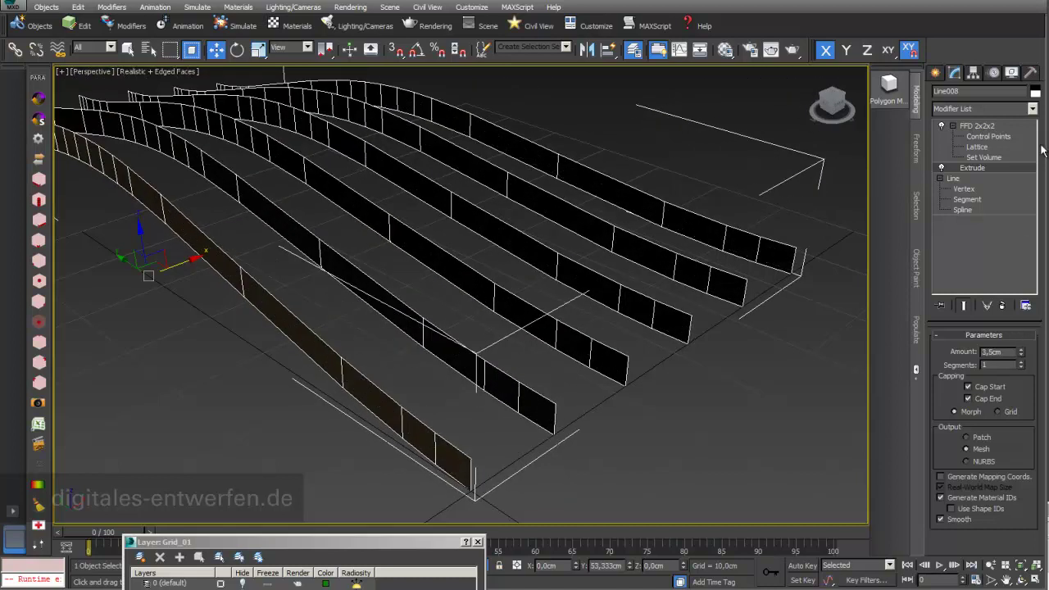
Step: Thicken the extruded strips with a Shell modifier of 2.15 cm outer amount and place it above the FFD 2x2x2 in the stack
{"action": "left_click", "coordinate": [1031, 108]}
{"action": "left_click_drag", "start_coordinate": [1034, 160], "coordinate": [1029, 411]}
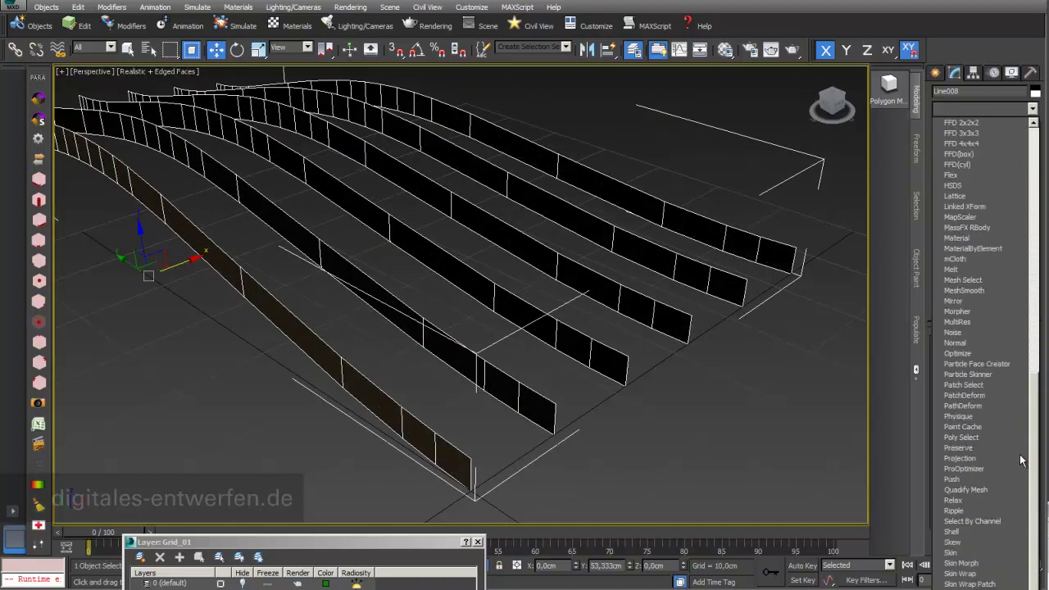
{"action": "left_click", "coordinate": [953, 531]}
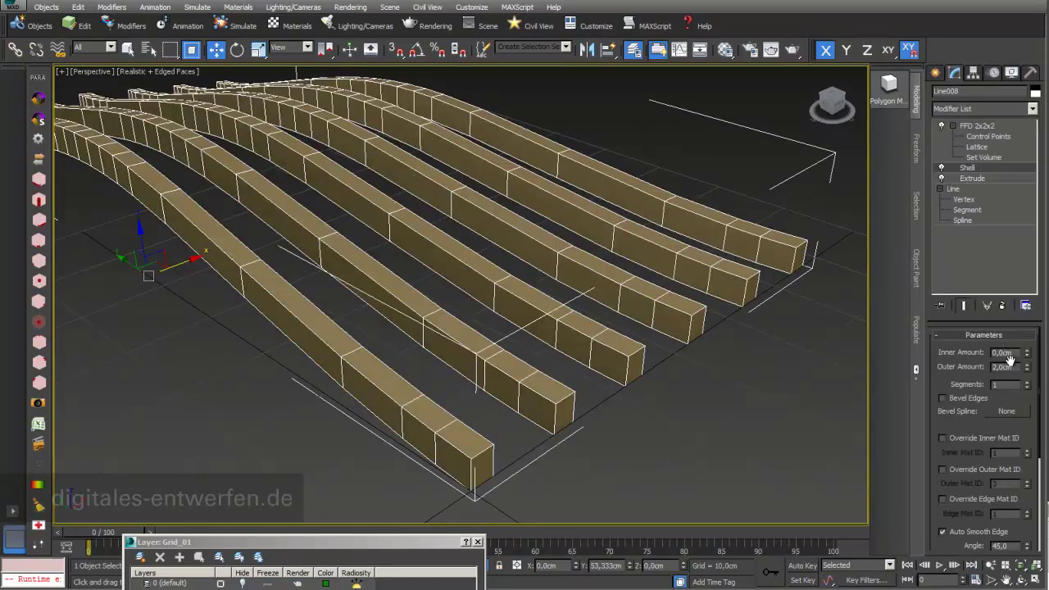
{"action": "left_click_drag", "start_coordinate": [1029, 369], "coordinate": [980, 393]}
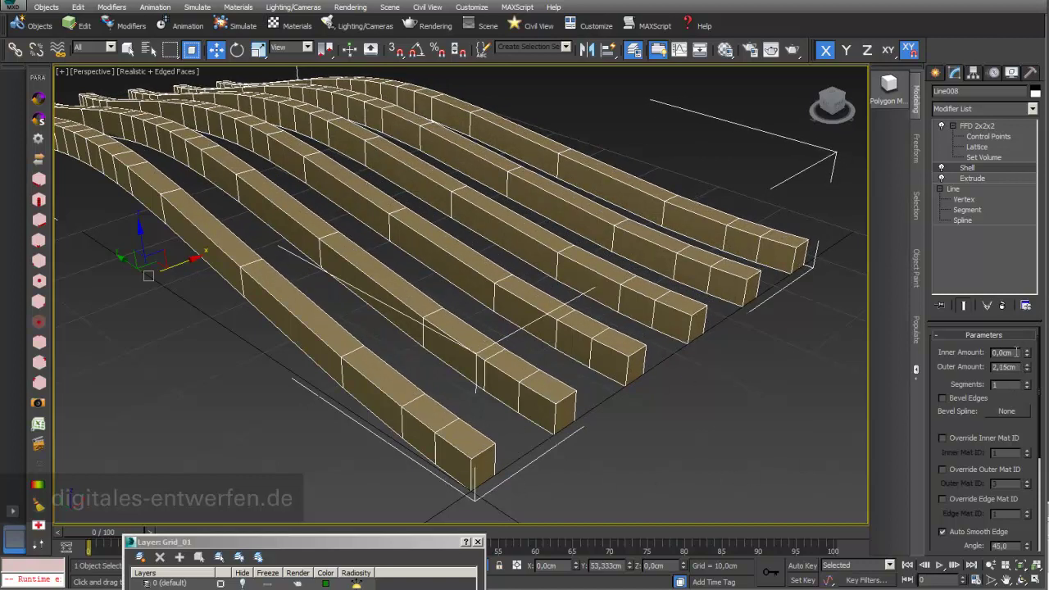
{"action": "mouse_move", "coordinate": [1028, 355]}
{"action": "left_mouse_down"}
{"action": "mouse_move", "coordinate": [1024, 325]}
{"action": "mouse_move", "coordinate": [1005, 397]}
{"action": "mouse_move", "coordinate": [1025, 319]}
{"action": "mouse_move", "coordinate": [1022, 423]}
{"action": "left_mouse_up"}
{"action": "middle_click_drag", "start_coordinate": [613, 437], "coordinate": [612, 436]}
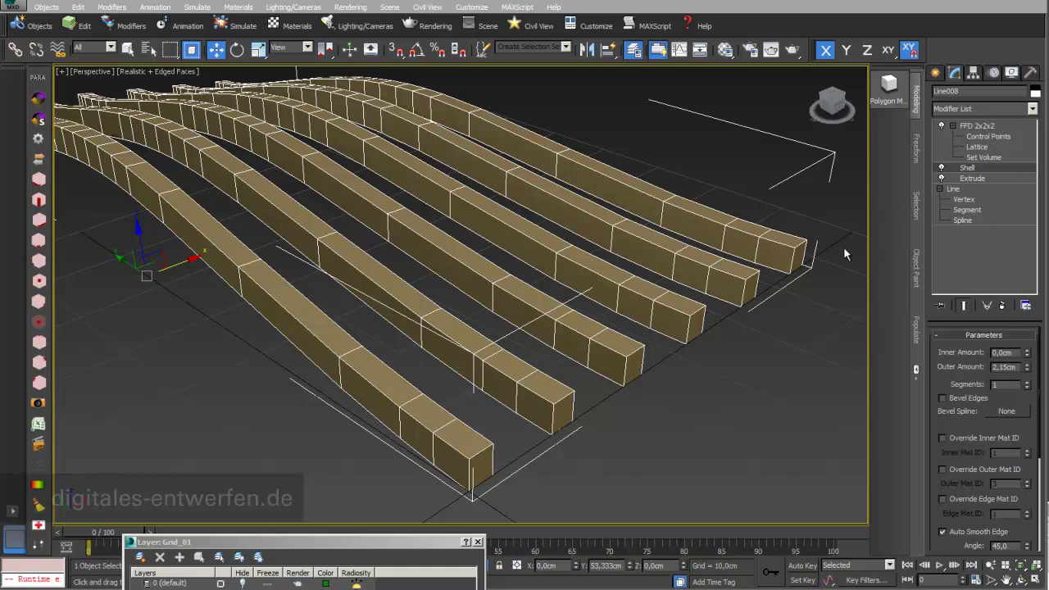
{"action": "left_click_drag", "start_coordinate": [973, 169], "coordinate": [983, 123]}
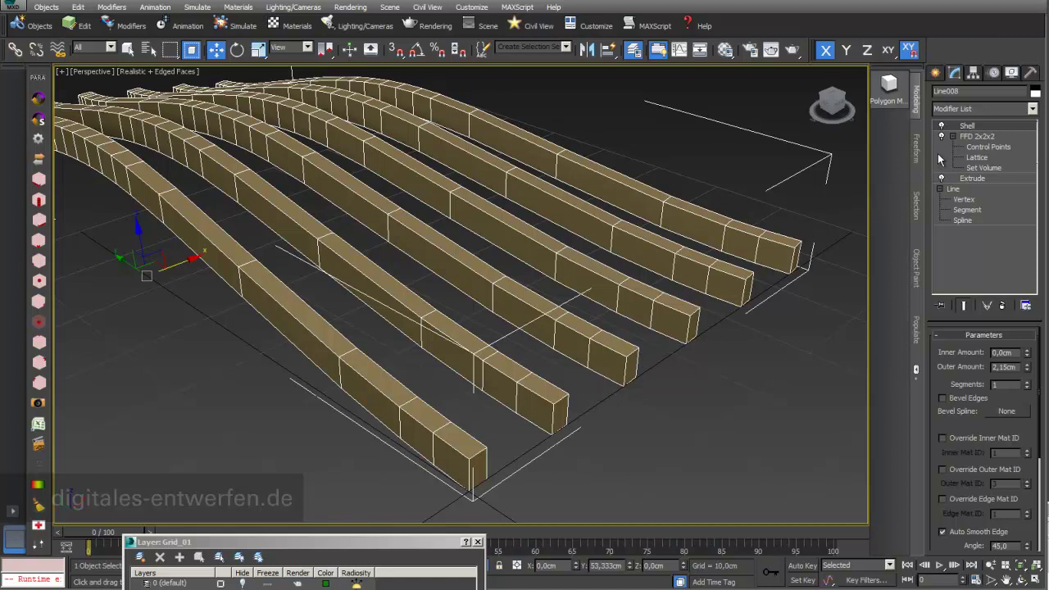
{"action": "mouse_move", "coordinate": [977, 129]}
{"action": "left_mouse_down"}
{"action": "mouse_move", "coordinate": [975, 180]}
{"action": "mouse_move", "coordinate": [993, 127]}
{"action": "left_mouse_up"}
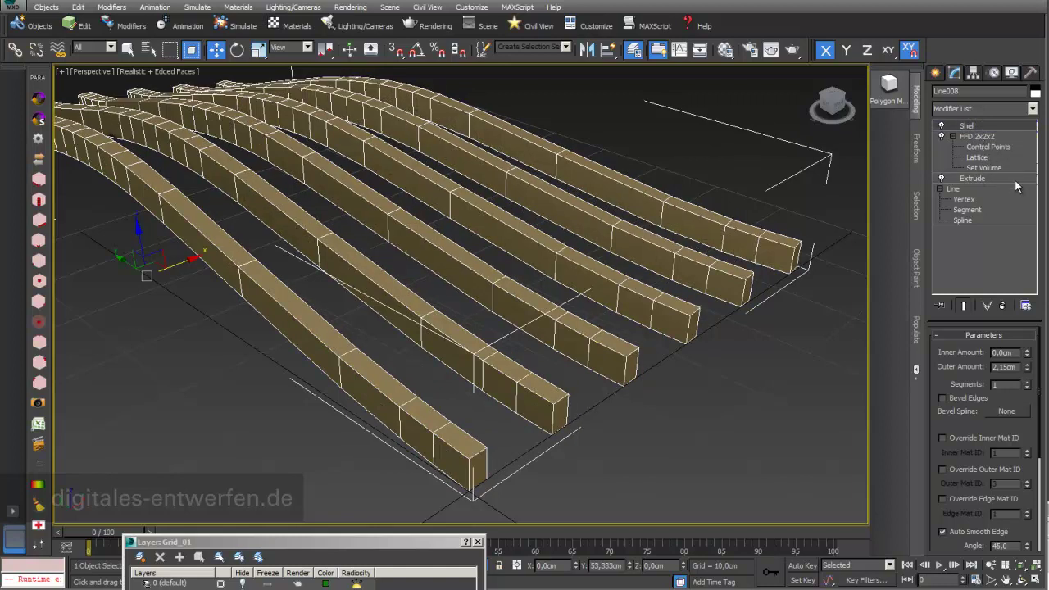
Step: Measure the top edge at the end of the second beam with a vertex-snapped Tape helper and delete the tape
{"action": "left_click", "coordinate": [936, 72]}
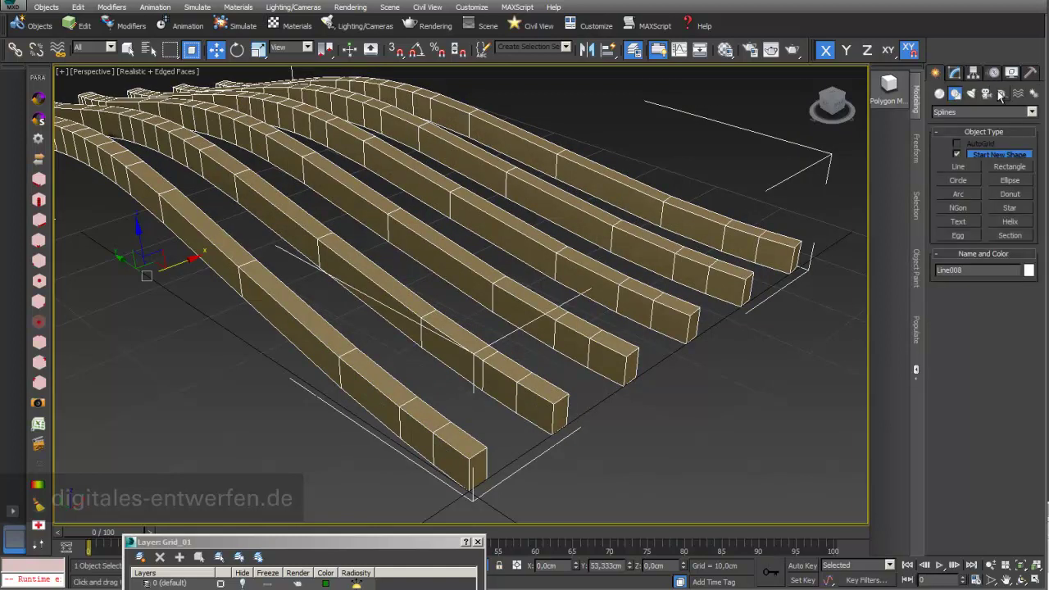
{"action": "left_click", "coordinate": [1001, 94]}
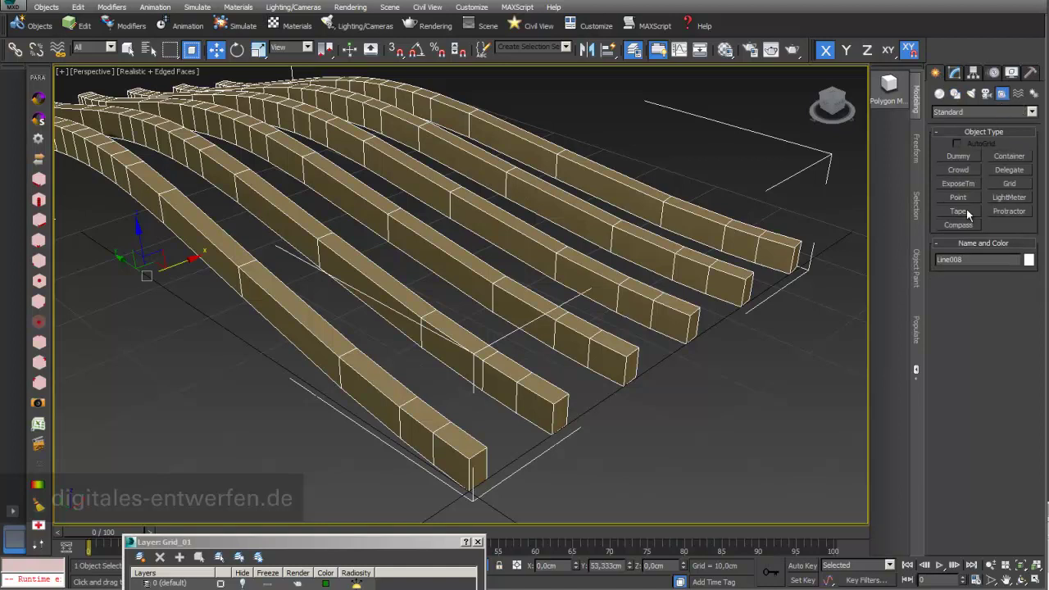
{"action": "left_click", "coordinate": [958, 210]}
{"action": "left_click", "coordinate": [394, 50]}
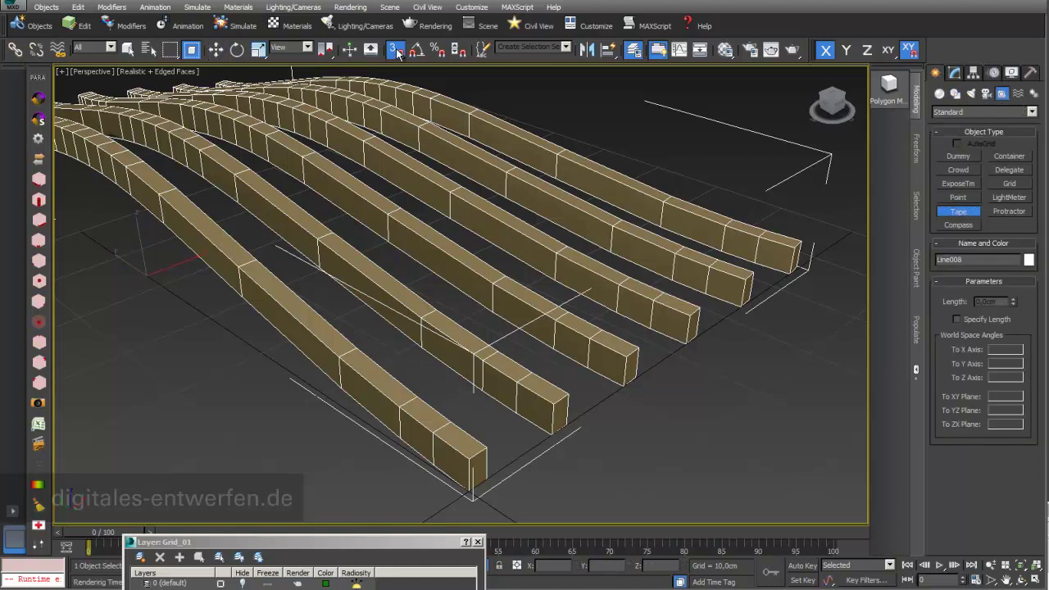
{"action": "right_click", "coordinate": [395, 51]}
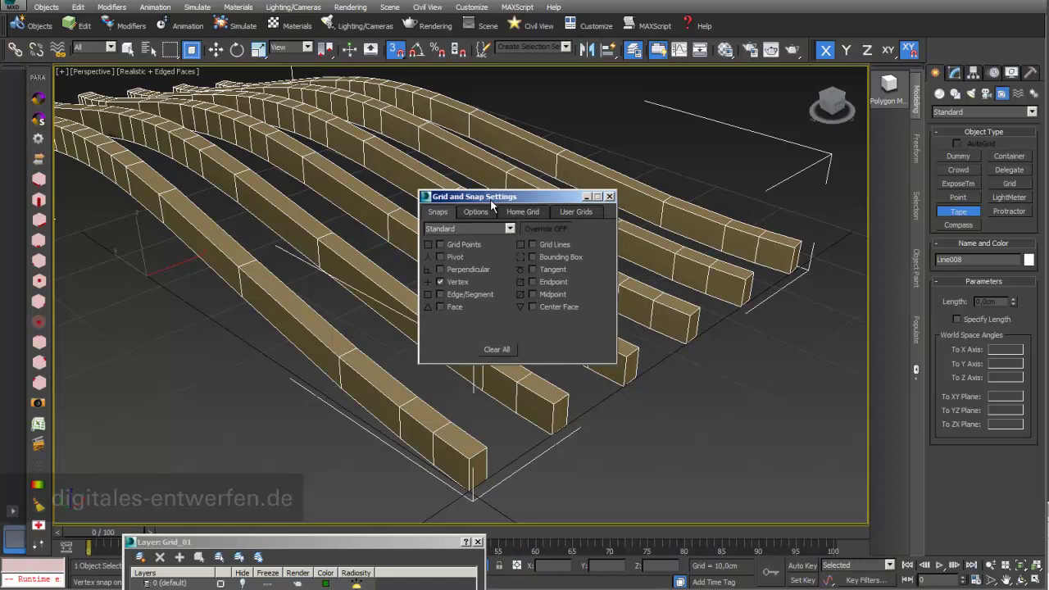
{"action": "left_click", "coordinate": [609, 196]}
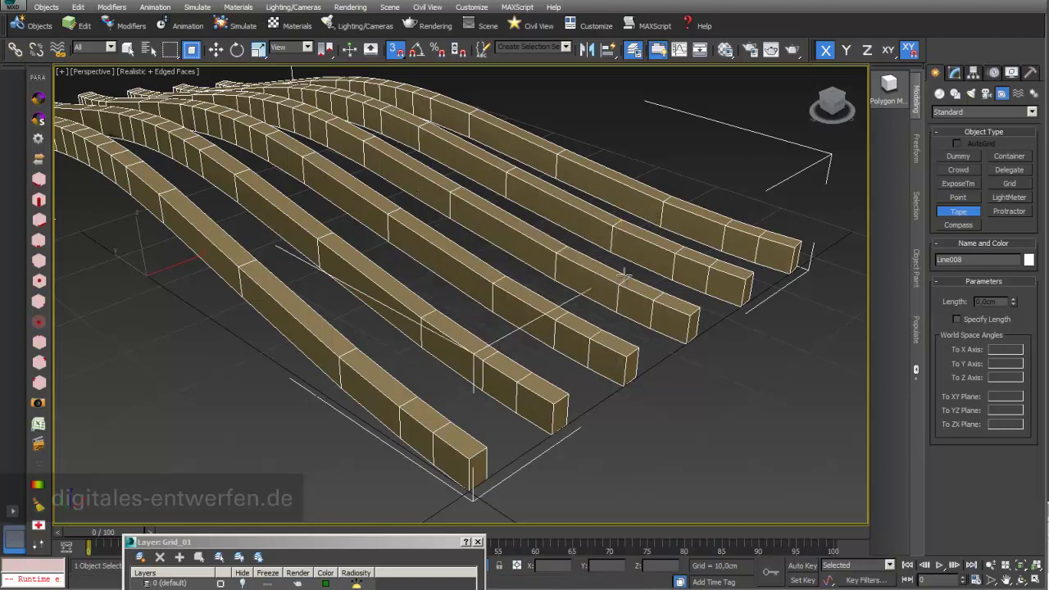
{"action": "left_click_drag", "start_coordinate": [558, 398], "coordinate": [567, 394]}
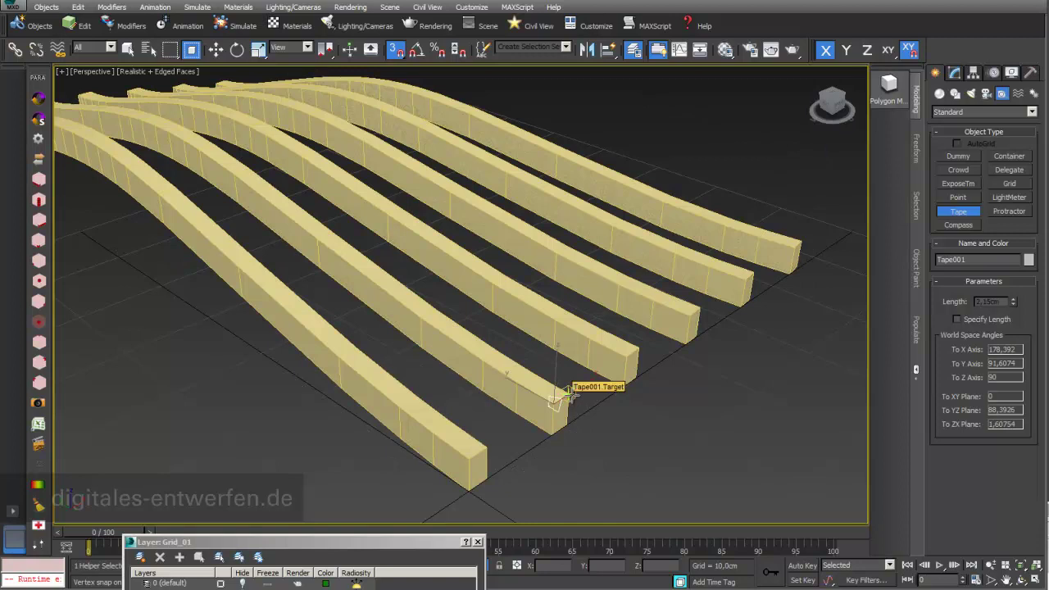
{"action": "left_click_drag", "start_coordinate": [567, 395], "coordinate": [565, 395]}
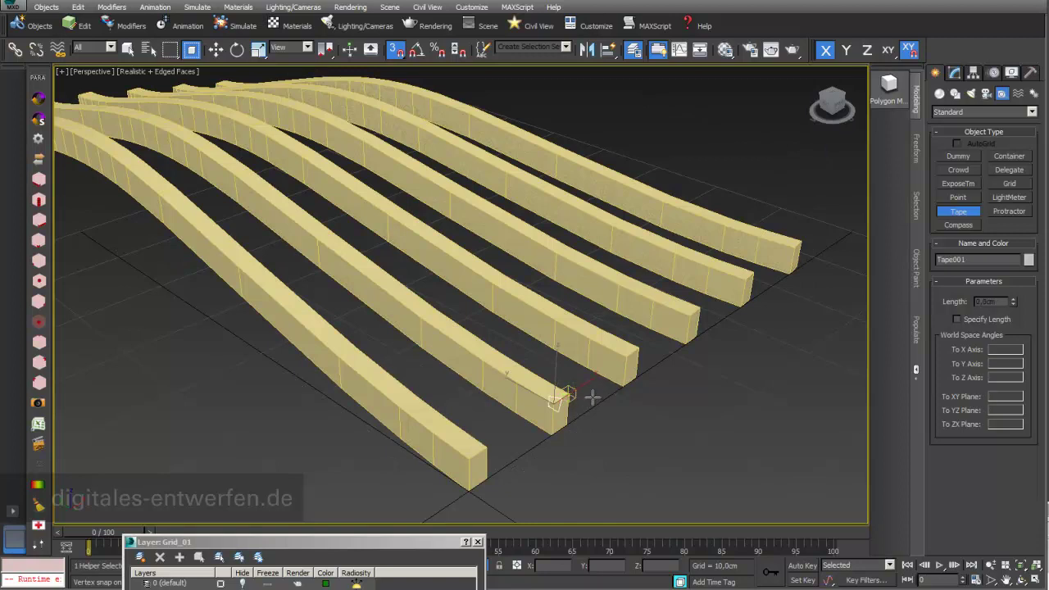
{"action": "key", "text": "Delete"}
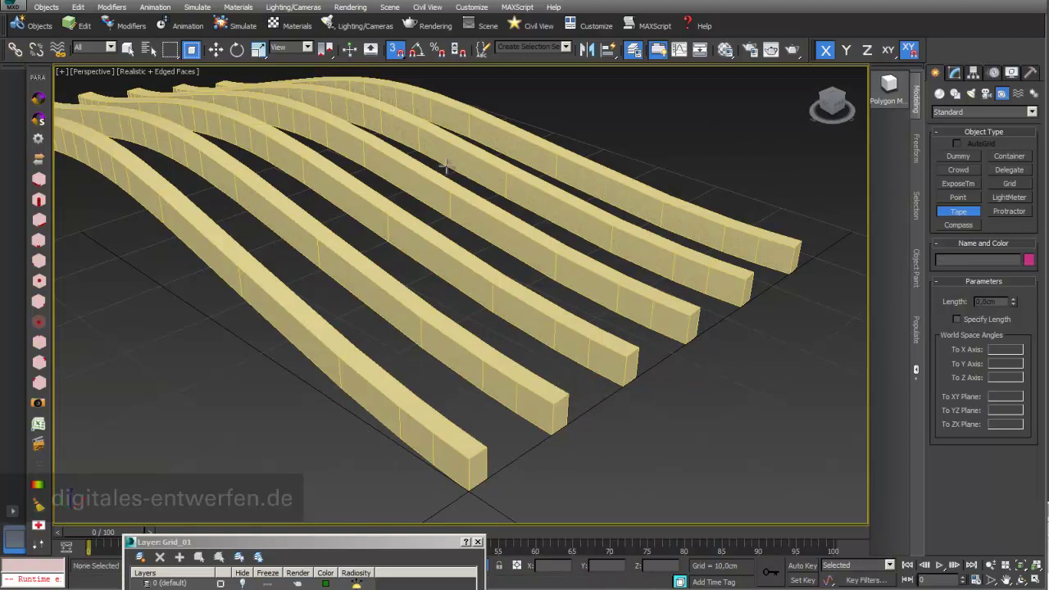
Step: Reselect the beams and move the FFD 2x2x2 modifier above the Shell modifier in the stack
{"action": "left_click", "coordinate": [217, 51]}
{"action": "left_click", "coordinate": [547, 400]}
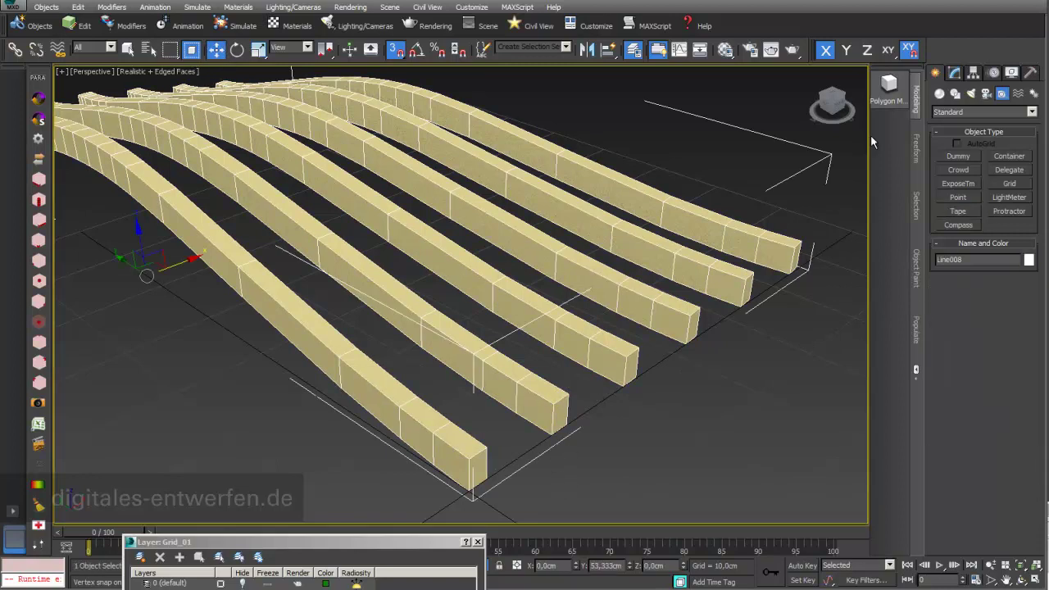
{"action": "left_click", "coordinate": [954, 74]}
{"action": "mouse_move", "coordinate": [978, 136]}
{"action": "left_mouse_down"}
{"action": "mouse_move", "coordinate": [981, 180]}
{"action": "mouse_move", "coordinate": [974, 125]}
{"action": "left_mouse_up"}
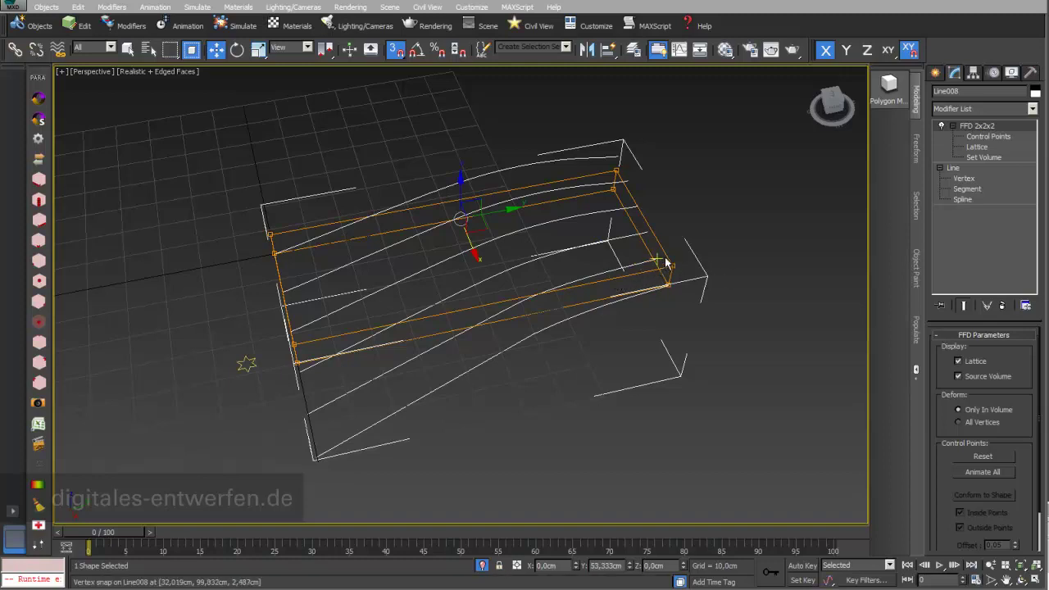
Step: Select the end vertices of three neighbouring splines and return to the FFD 2x2x2 so that it acts only on them
{"action": "scroll", "coordinate": [660, 254], "scroll_direction": "up", "scroll_amount": 2}
{"action": "scroll", "coordinate": [661, 254], "scroll_direction": "down", "scroll_amount": 2}
{"action": "middle_click_drag", "start_coordinate": [679, 253], "coordinate": [742, 255]}
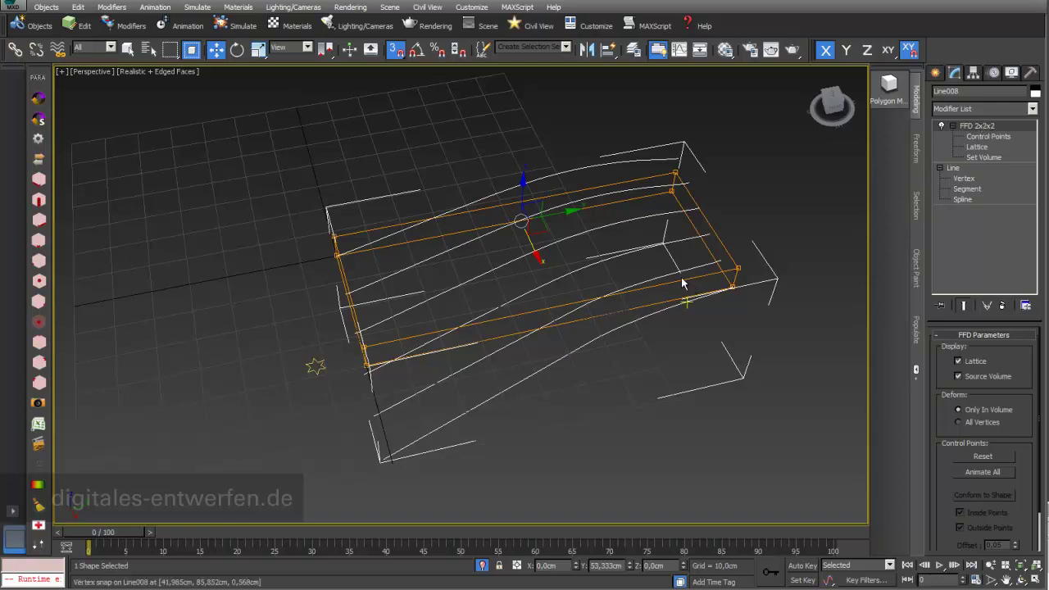
{"action": "left_click", "coordinate": [965, 179]}
{"action": "left_click_drag", "start_coordinate": [691, 257], "coordinate": [682, 236]}
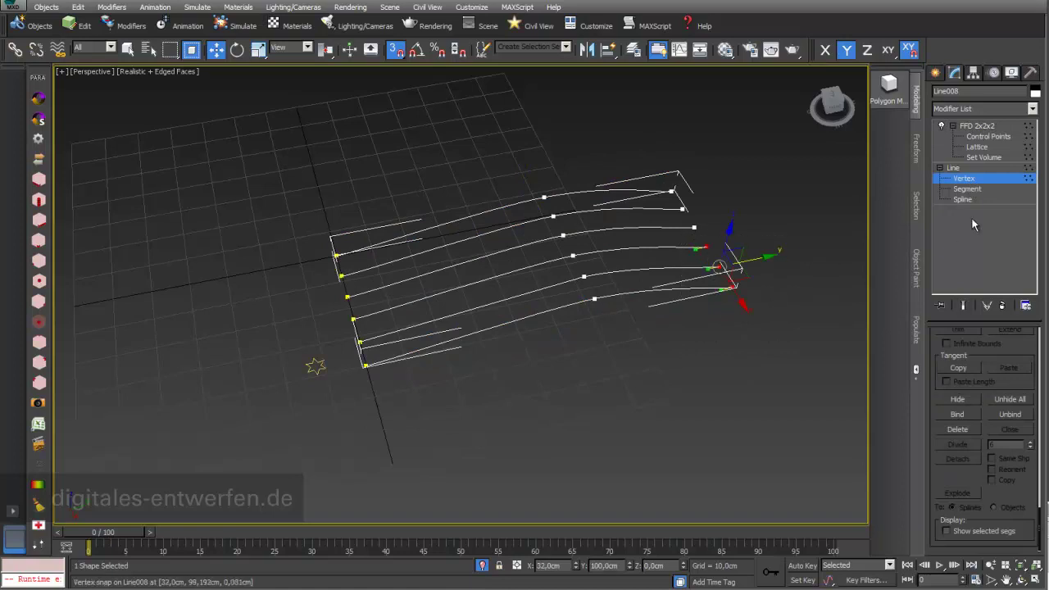
{"action": "left_click", "coordinate": [984, 127]}
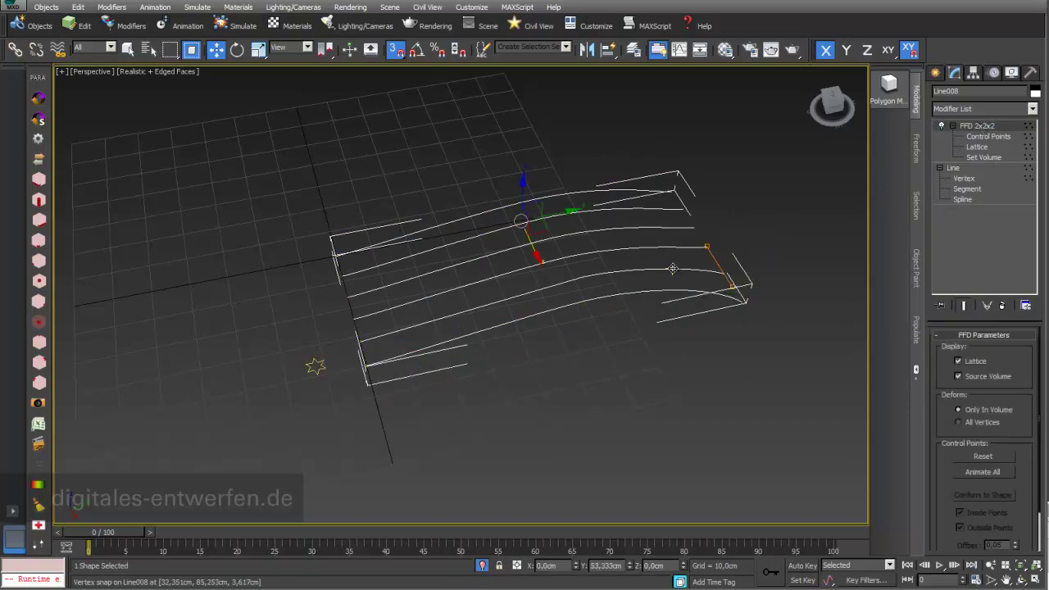
Step: Select all the splines at spline level, show the end result and return to the FFD 2x2x2 so that it acts on every spline
{"action": "left_click", "coordinate": [962, 199]}
{"action": "left_click_drag", "start_coordinate": [537, 338], "coordinate": [287, 164]}
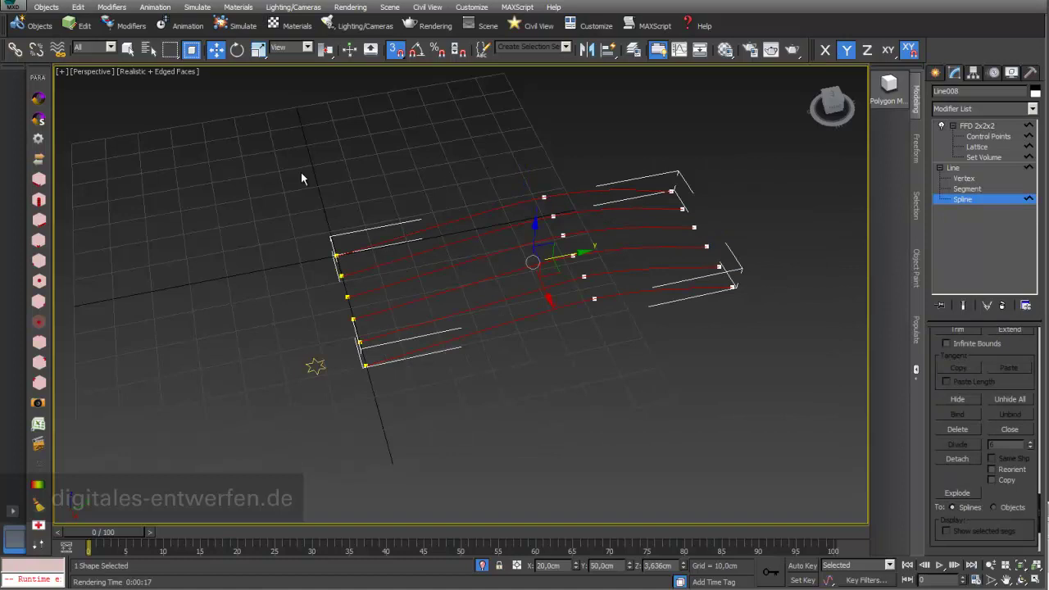
{"action": "left_click", "coordinate": [963, 305]}
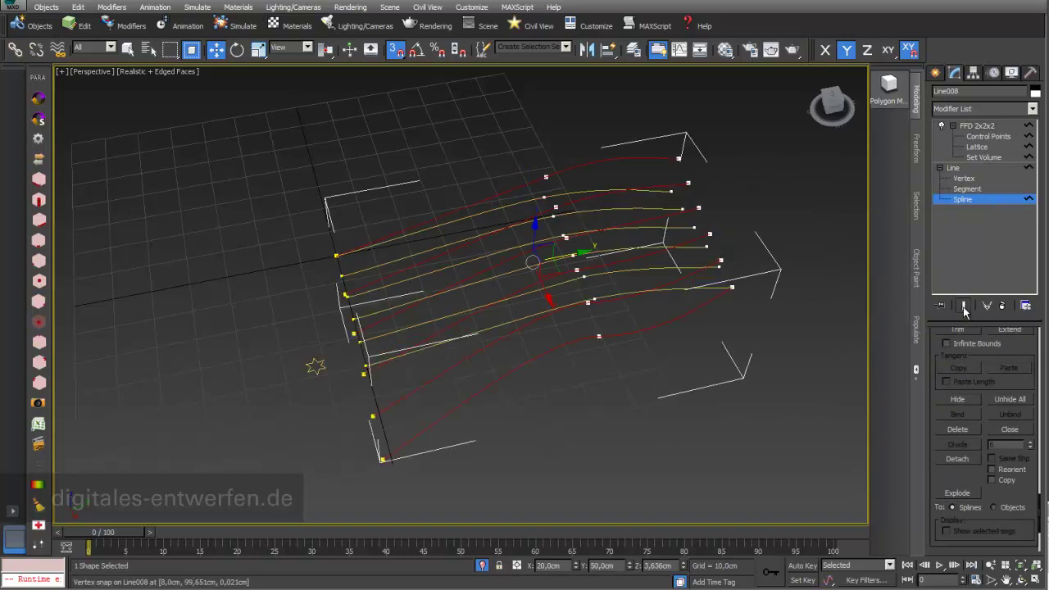
{"action": "left_click", "coordinate": [983, 126]}
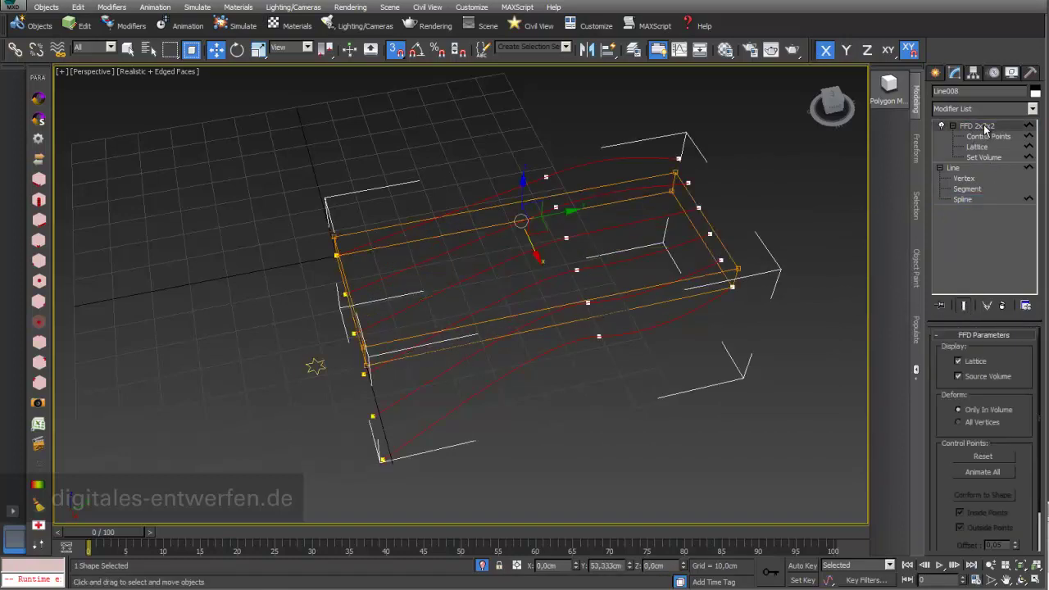
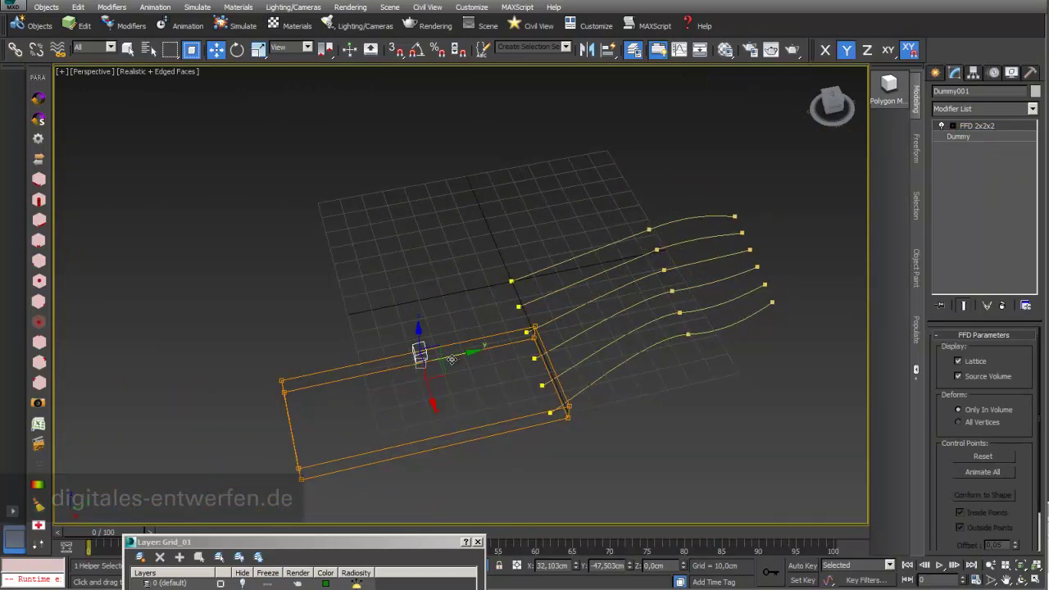
Step: Move the dummy helper away from the splines to about -112 cm in Y and remove the FFD modifier from the splines
{"action": "left_click_drag", "start_coordinate": [452, 354], "coordinate": [284, 376]}
{"action": "left_click", "coordinate": [694, 335]}
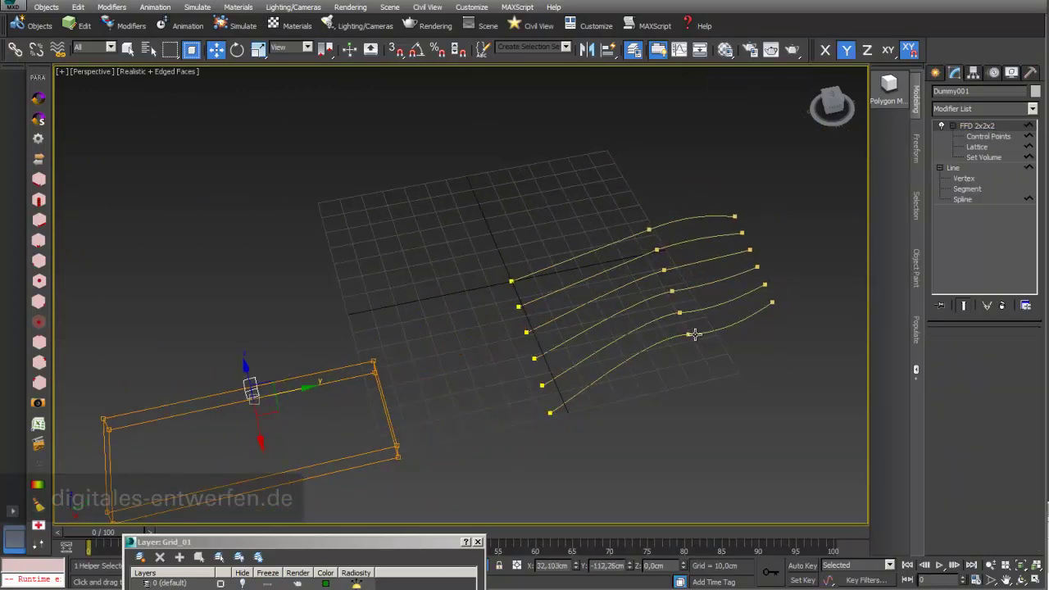
{"action": "left_click", "coordinate": [1003, 307]}
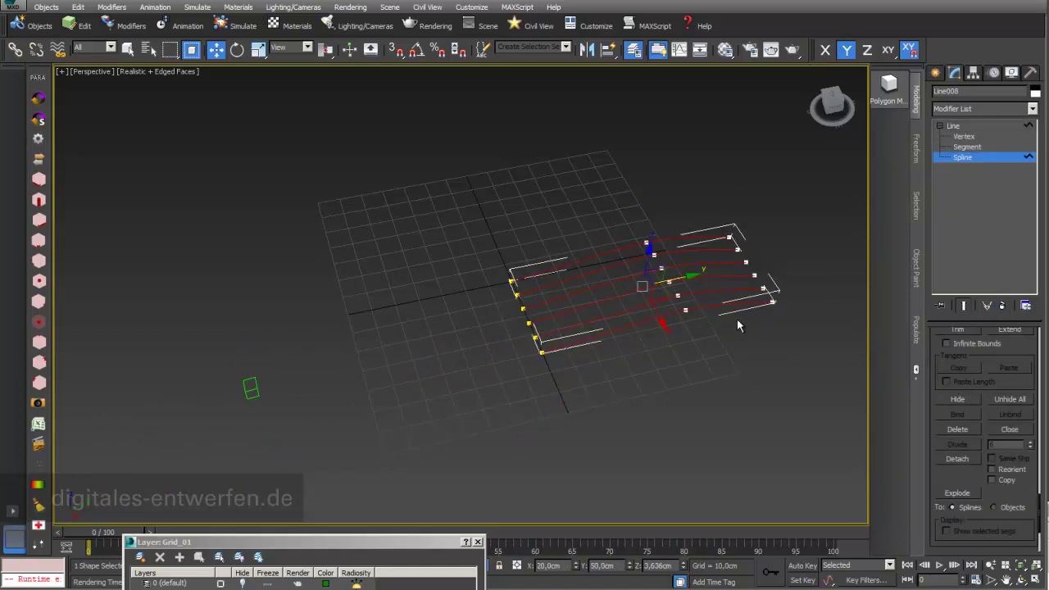
Step: Leave the spline level and apply a Sweep modifier to the whole Line object
{"action": "middle_click_drag", "start_coordinate": [697, 310], "coordinate": [557, 365]}
{"action": "left_click", "coordinate": [971, 125]}
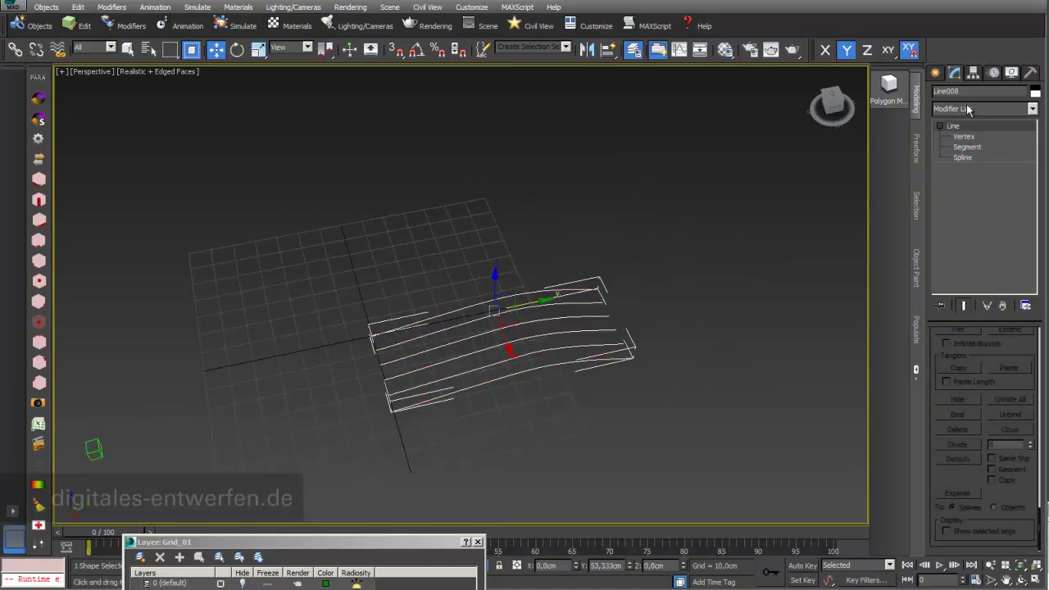
{"action": "left_click", "coordinate": [1034, 111]}
{"action": "scroll", "coordinate": [1011, 386], "scroll_direction": "down", "scroll_amount": 10}
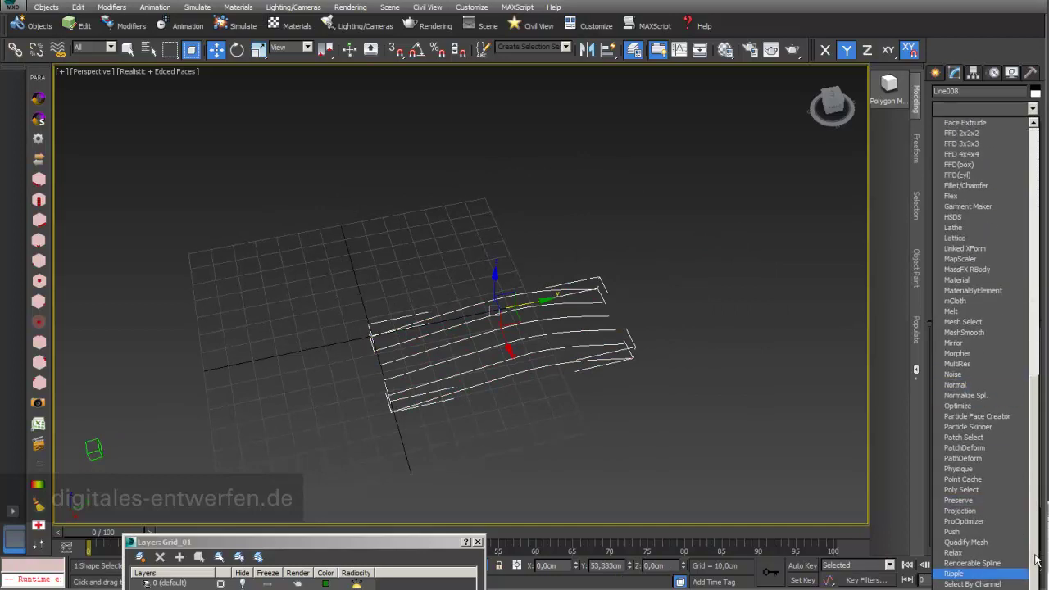
{"action": "scroll", "coordinate": [1036, 559], "scroll_direction": "down", "scroll_amount": 4}
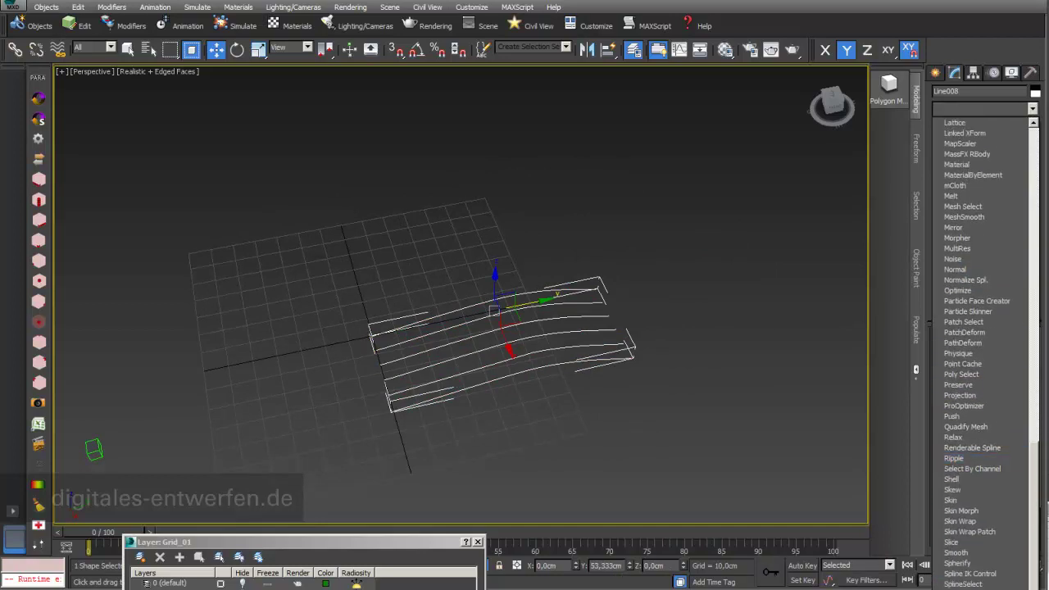
{"action": "left_click", "coordinate": [960, 588]}
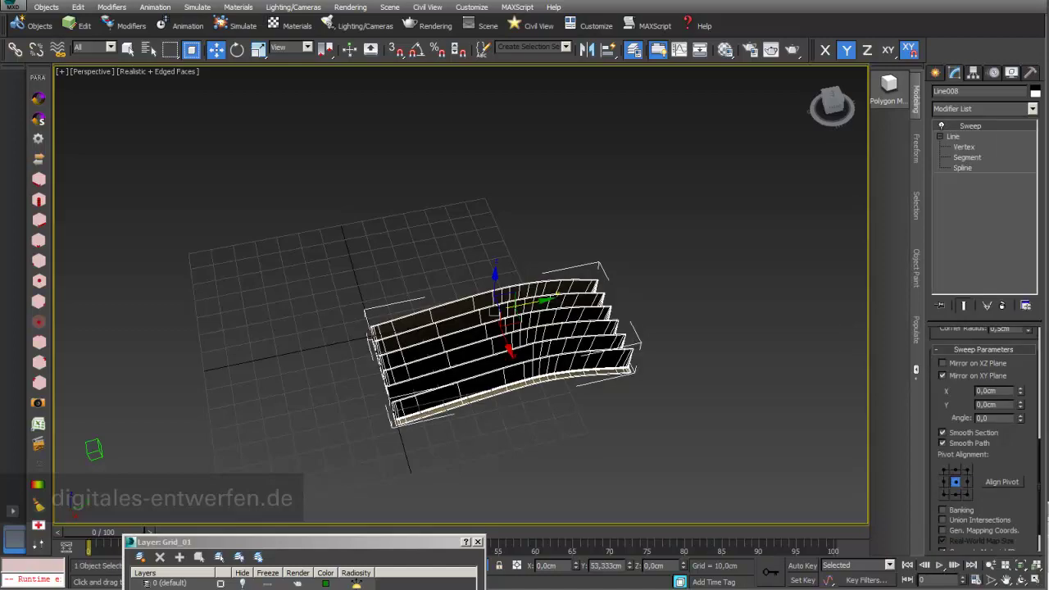
Step: Try the Bar and Angle built-in sections for the Sweep on the splines
{"action": "left_click", "coordinate": [1020, 579]}
{"action": "left_click_drag", "start_coordinate": [550, 312], "coordinate": [453, 271]}
{"action": "middle_click_drag", "start_coordinate": [513, 338], "coordinate": [506, 247]}
{"action": "scroll", "coordinate": [508, 293], "scroll_direction": "up", "scroll_amount": 4}
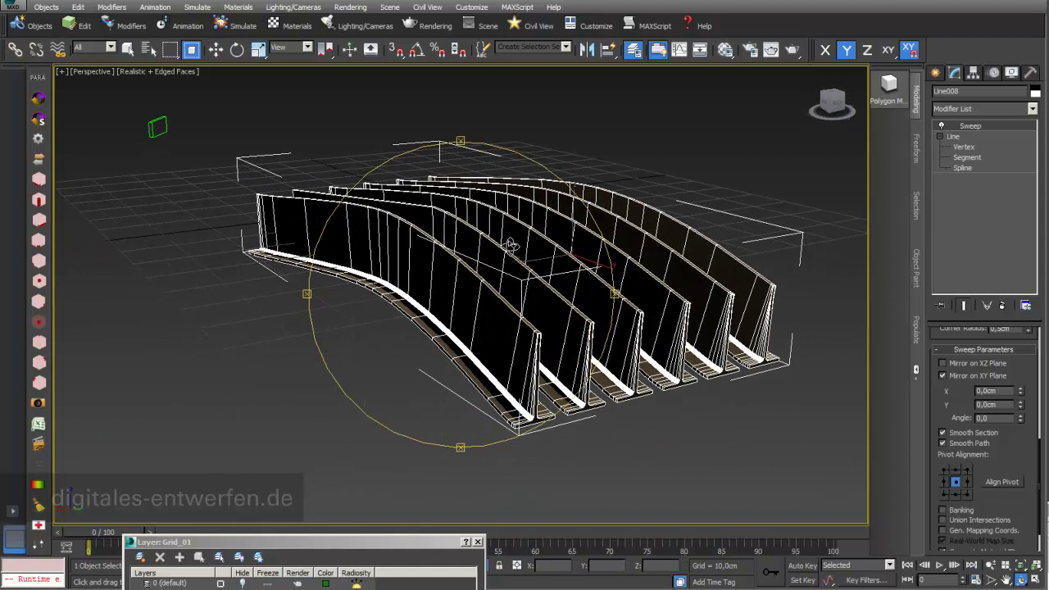
{"action": "scroll", "coordinate": [930, 399], "scroll_direction": "up", "scroll_amount": 5}
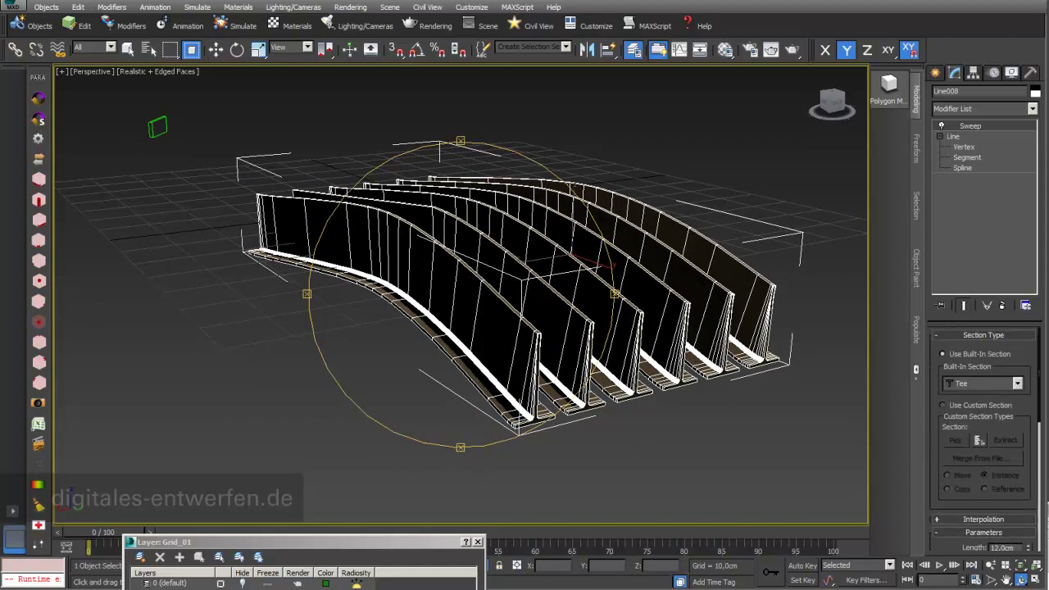
{"action": "left_click", "coordinate": [1017, 383]}
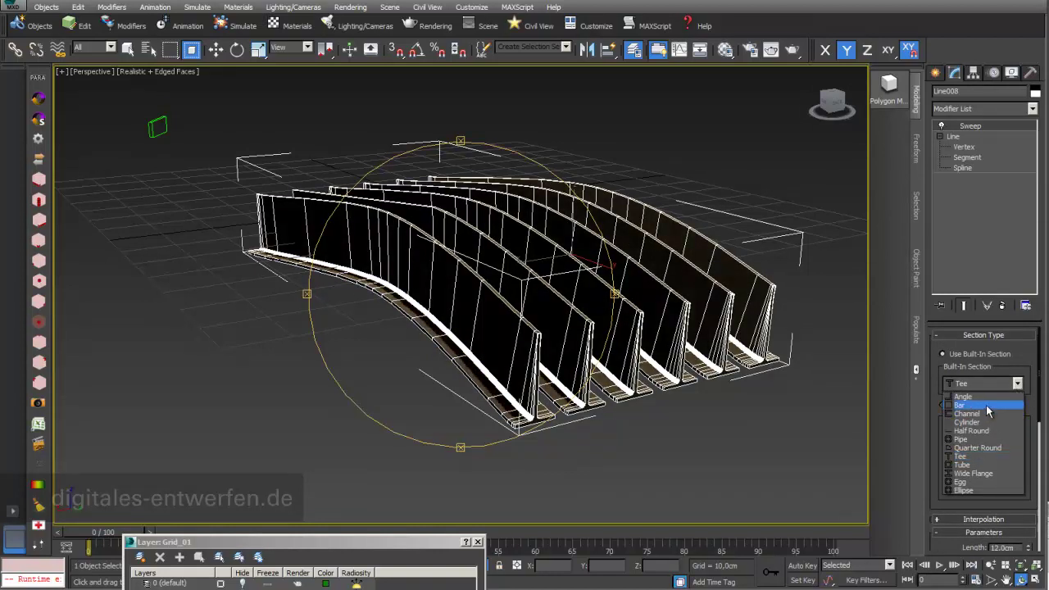
{"action": "left_click", "coordinate": [986, 405]}
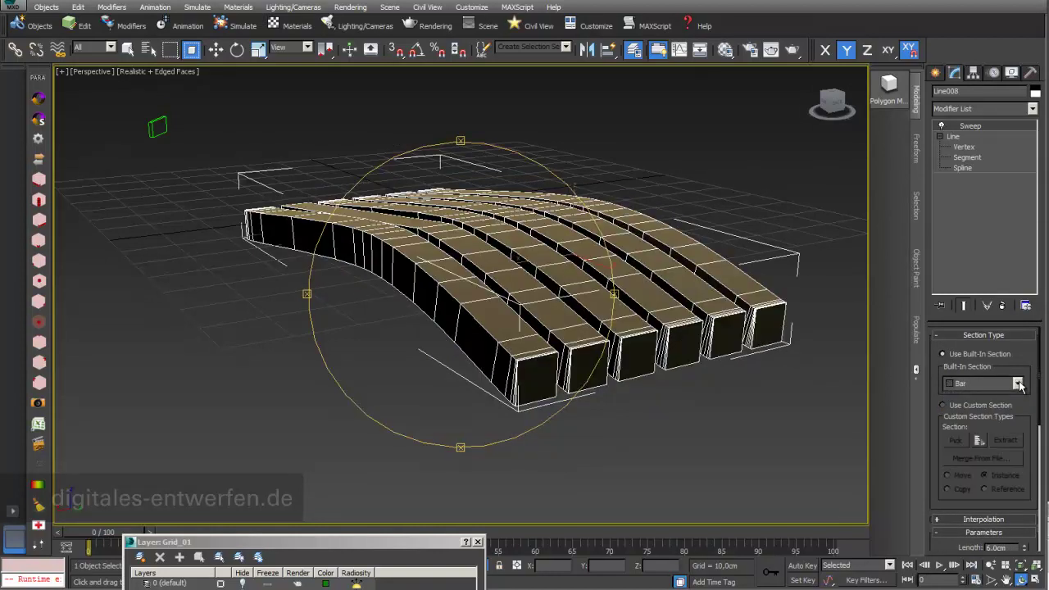
{"action": "left_click", "coordinate": [1016, 383]}
{"action": "left_click", "coordinate": [1007, 397]}
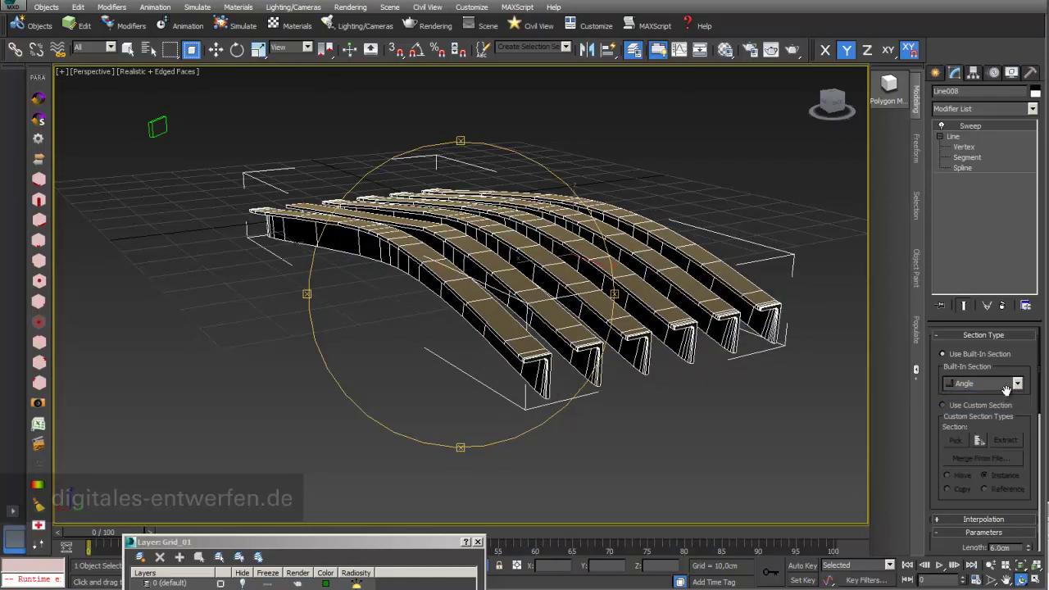
Step: Try the Wide Flange built-in section for the Sweep, with a length of about 7.14 cm and a width of about 3.84 cm
{"action": "left_click", "coordinate": [1018, 384]}
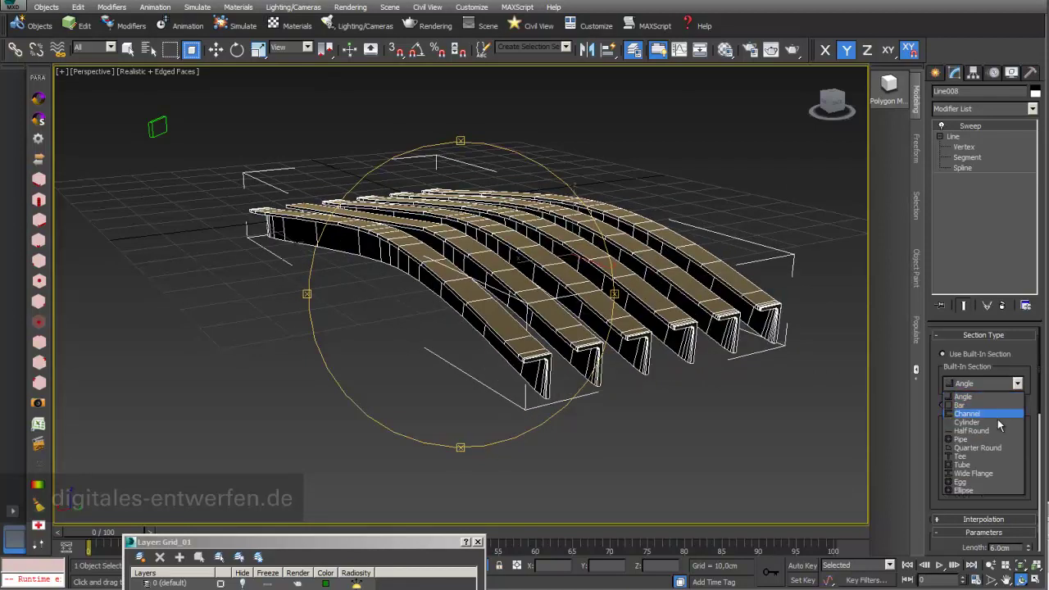
{"action": "left_click", "coordinate": [983, 474]}
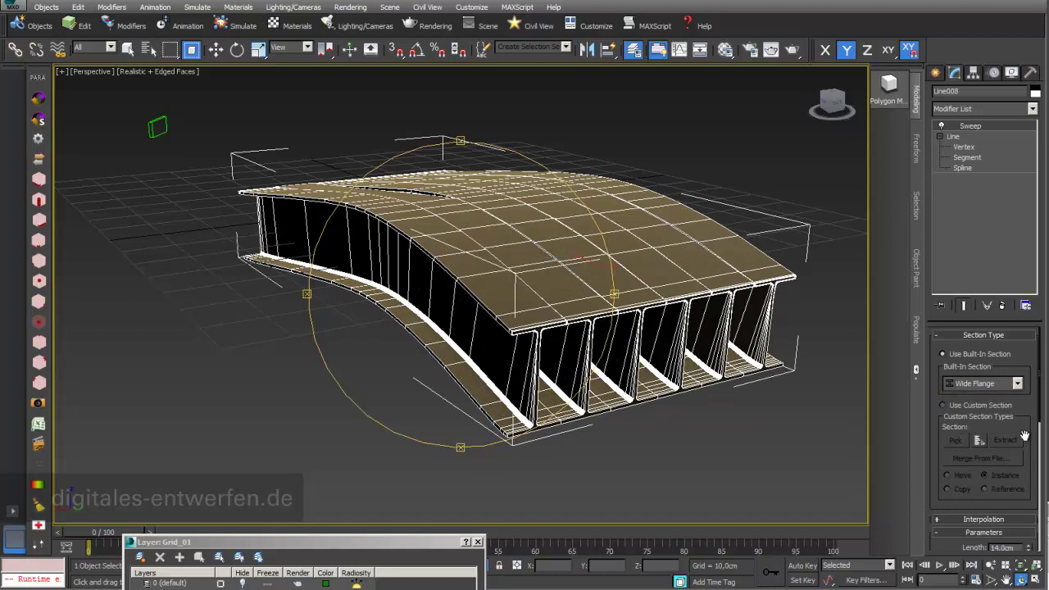
{"action": "scroll", "coordinate": [1025, 435], "scroll_direction": "down", "scroll_amount": 5}
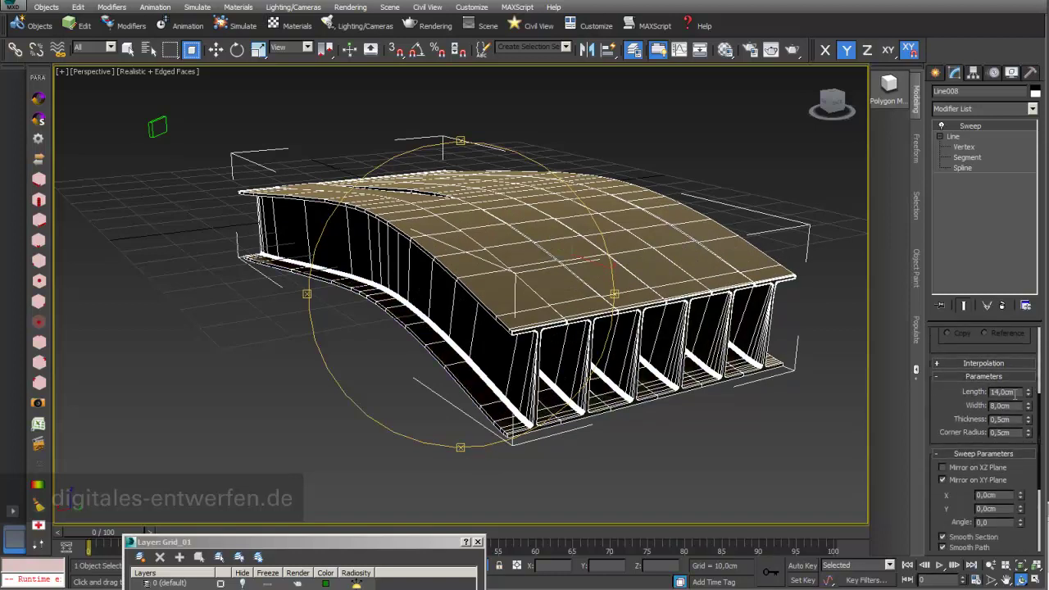
{"action": "left_click_drag", "start_coordinate": [1028, 394], "coordinate": [1025, 440]}
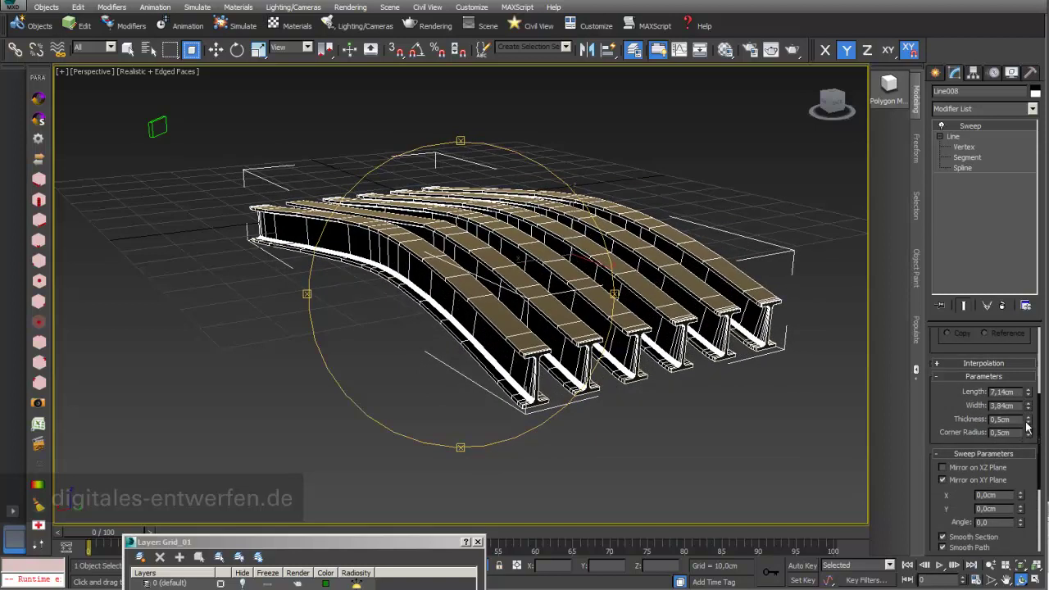
{"action": "left_click_drag", "start_coordinate": [1018, 339], "coordinate": [1004, 466]}
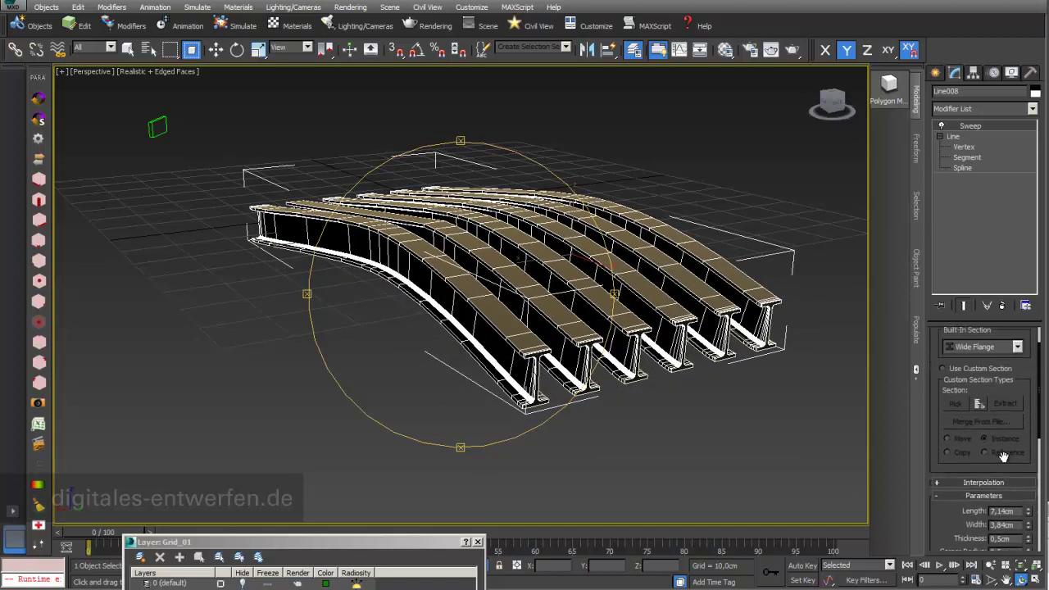
Step: Set the Sweep's built-in section to Tee with a length of 3 cm and a width of 2 cm
{"action": "left_click", "coordinate": [983, 347]}
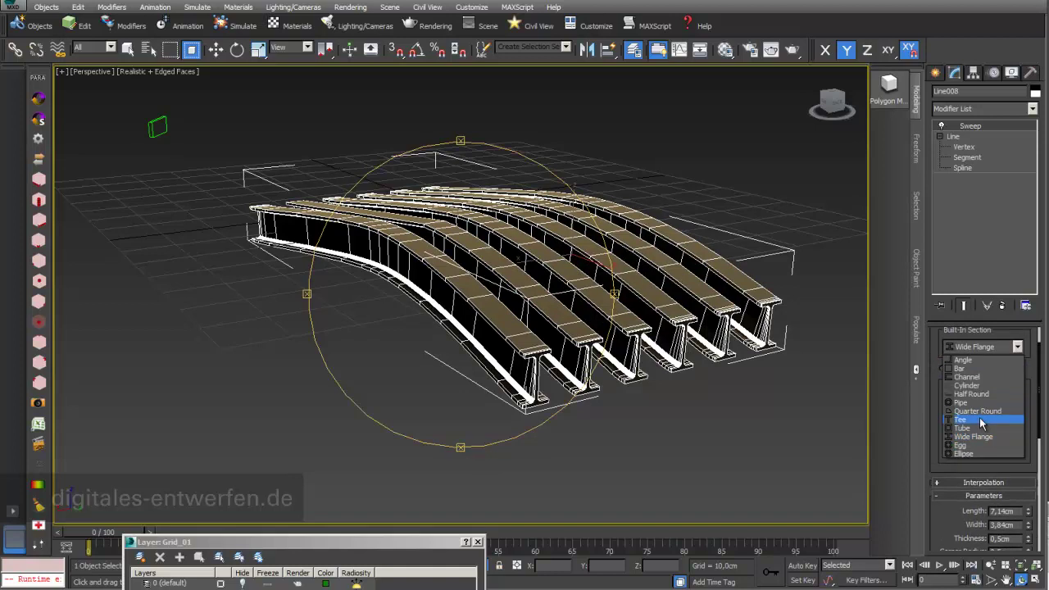
{"action": "left_click", "coordinate": [982, 420]}
{"action": "left_click_drag", "start_coordinate": [966, 466], "coordinate": [965, 435]}
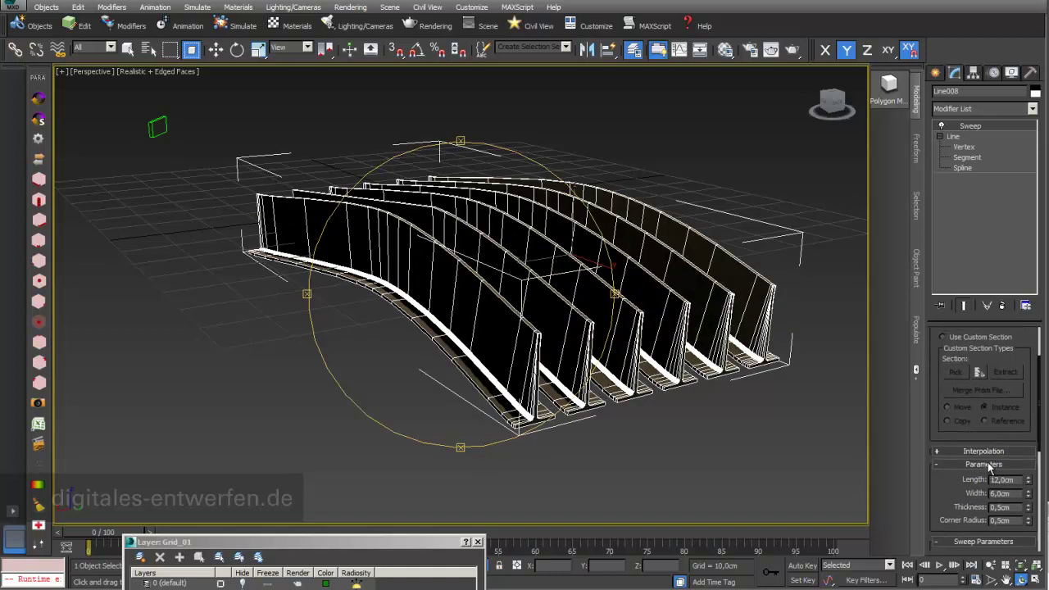
{"action": "double_click", "coordinate": [1001, 480]}
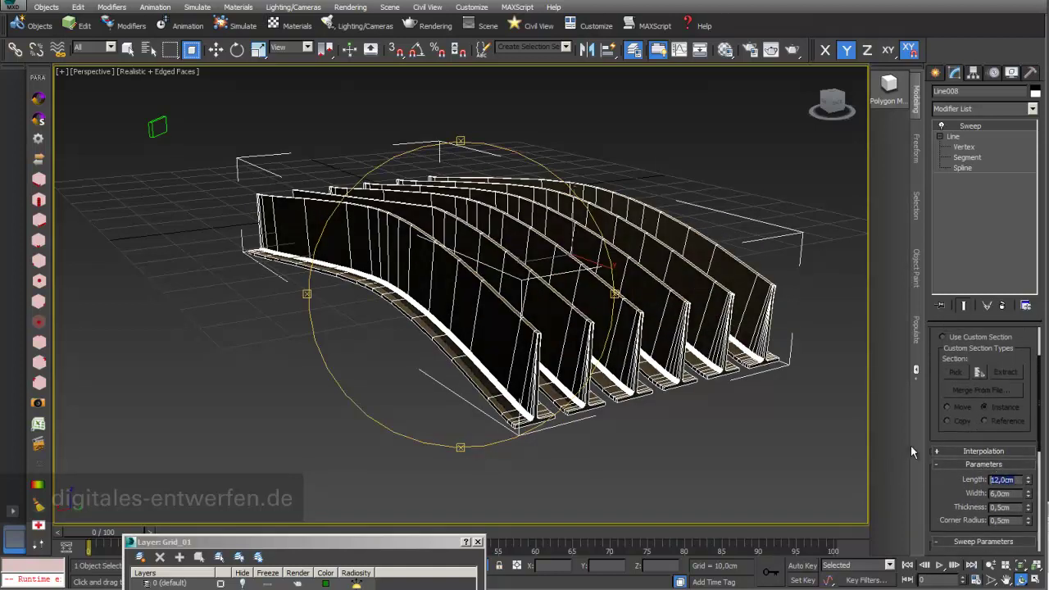
{"action": "type", "text": "3"}
{"action": "key", "text": "Return"}
{"action": "double_click", "coordinate": [1014, 492]}
{"action": "type", "text": "5"}
{"action": "key", "text": "Return"}
{"action": "type", "text": "2"}
{"action": "key", "text": "Return"}
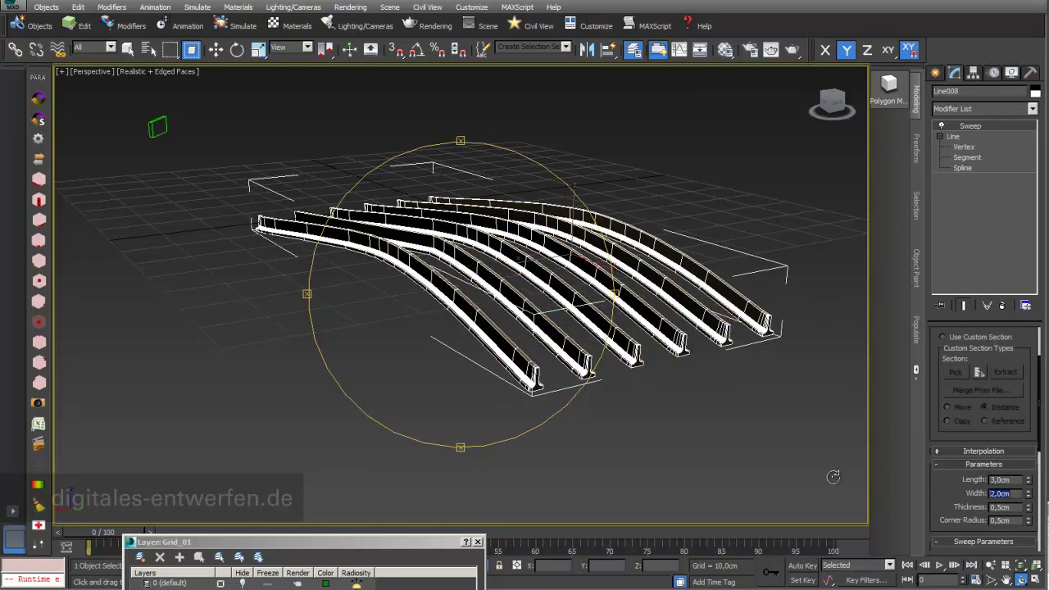
Step: Set the Tee section's corner radius and thickness to 0.2 cm each
{"action": "scroll", "coordinate": [669, 325], "scroll_direction": "up", "scroll_amount": 4}
{"action": "middle_click_drag", "start_coordinate": [669, 325], "coordinate": [702, 276]}
{"action": "scroll", "coordinate": [640, 274], "scroll_direction": "up", "scroll_amount": 4}
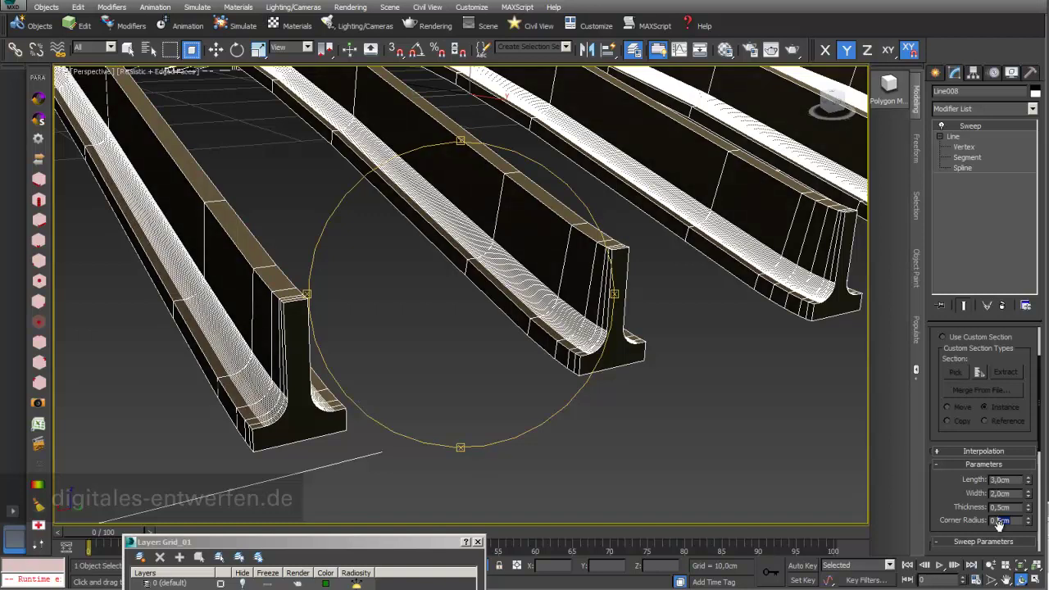
{"action": "type", "text": "2"}
{"action": "key", "text": "Return"}
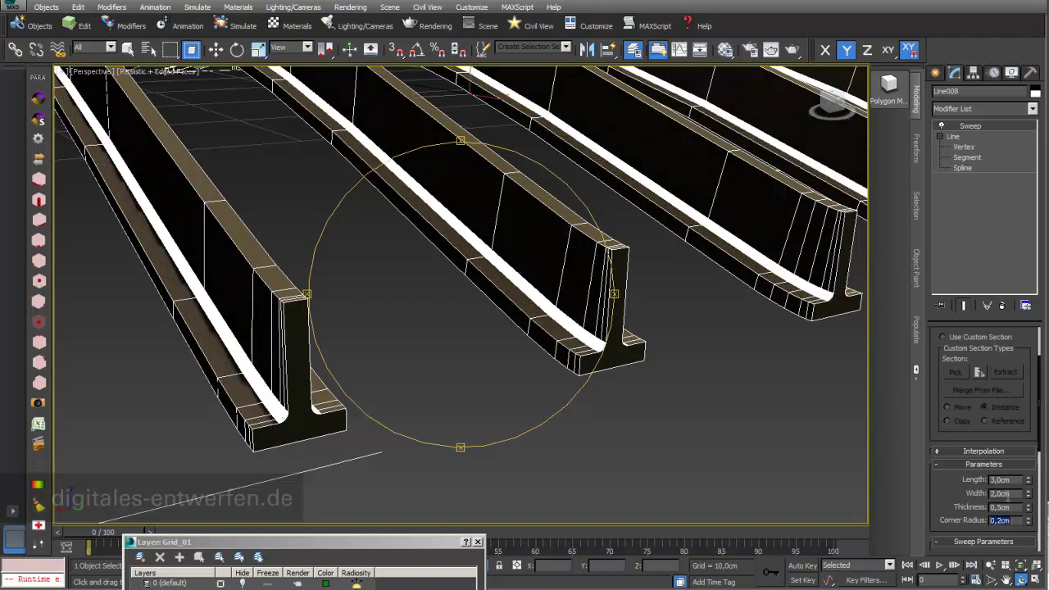
{"action": "left_click", "coordinate": [1006, 507]}
{"action": "type", "text": "0.2"}
{"action": "key", "text": "Return"}
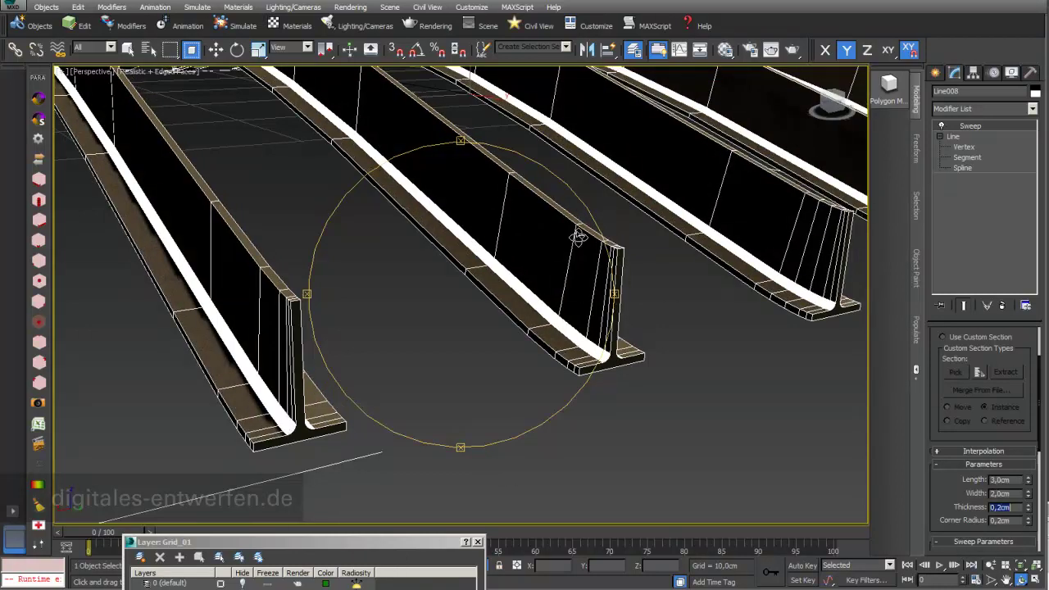
Step: Turn off mirroring of the Tee section on the XY plane so the flanges face upward
{"action": "scroll", "coordinate": [496, 246], "scroll_direction": "down", "scroll_amount": 5}
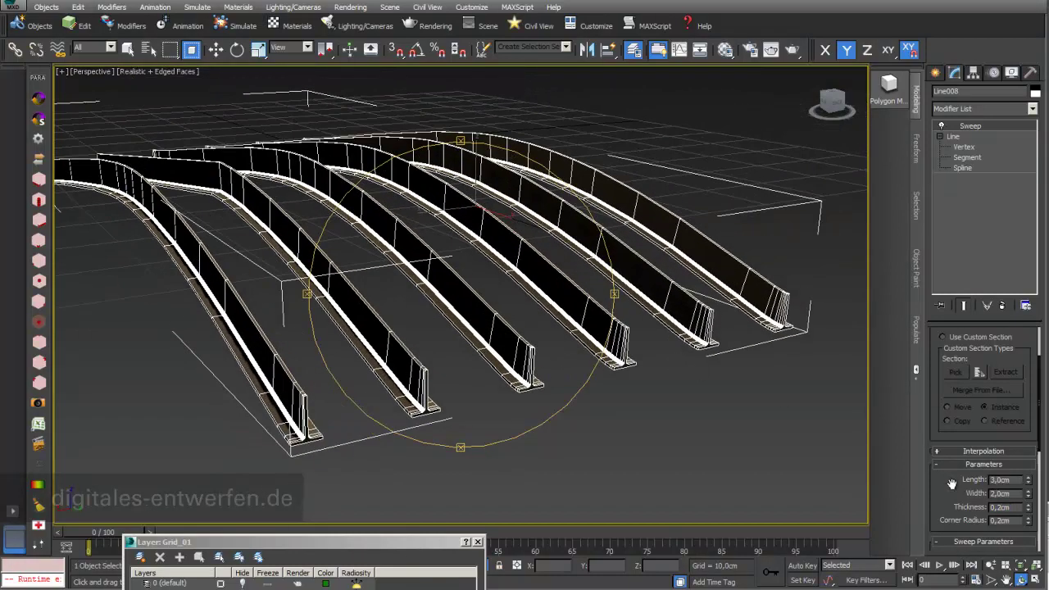
{"action": "scroll", "coordinate": [954, 492], "scroll_direction": "down", "scroll_amount": 5}
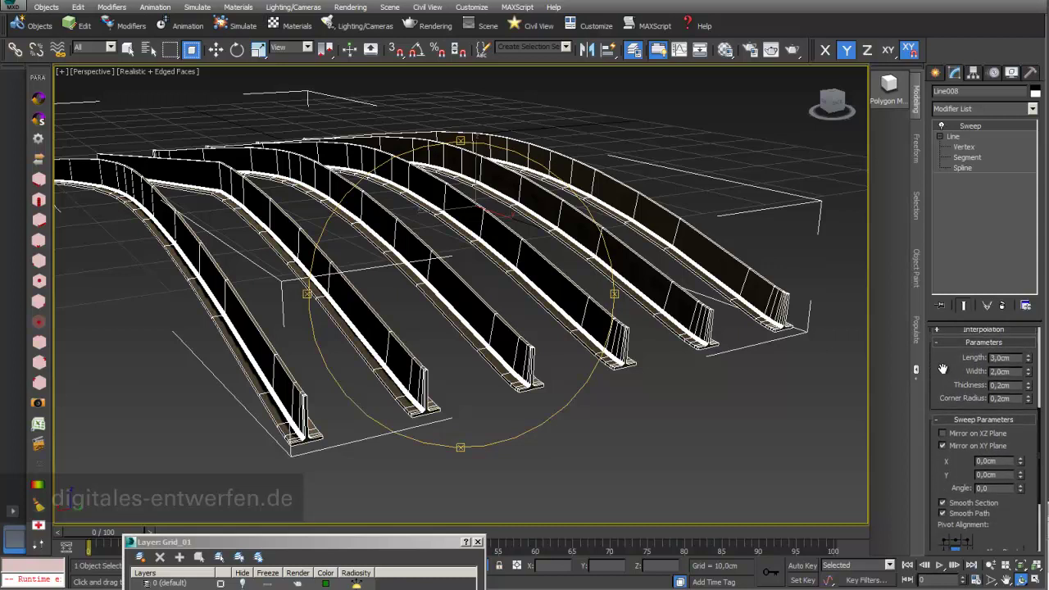
{"action": "left_click", "coordinate": [943, 445]}
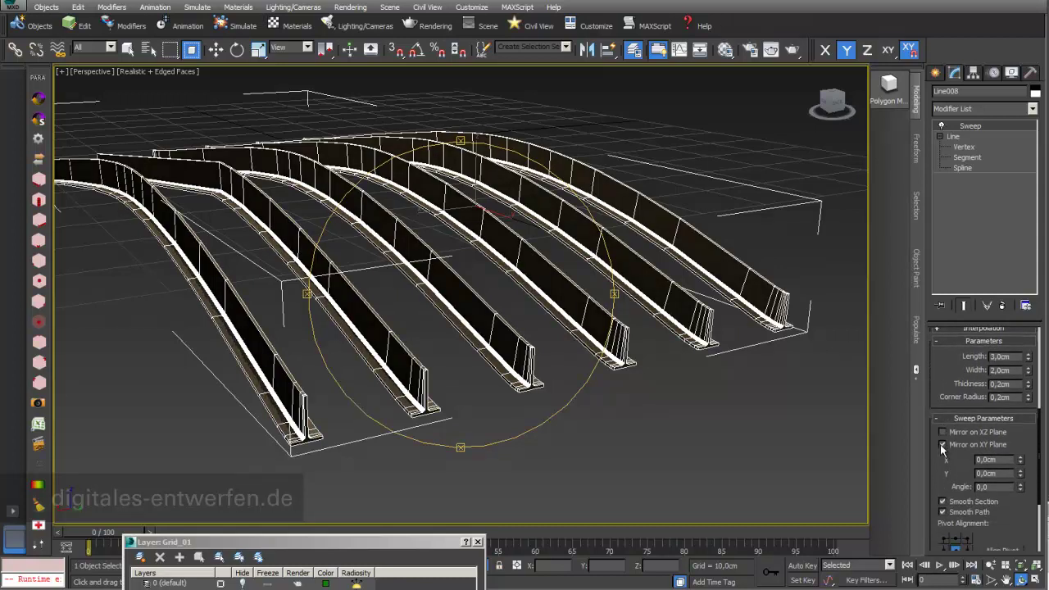
{"action": "left_click", "coordinate": [941, 444]}
{"action": "left_click", "coordinate": [942, 444]}
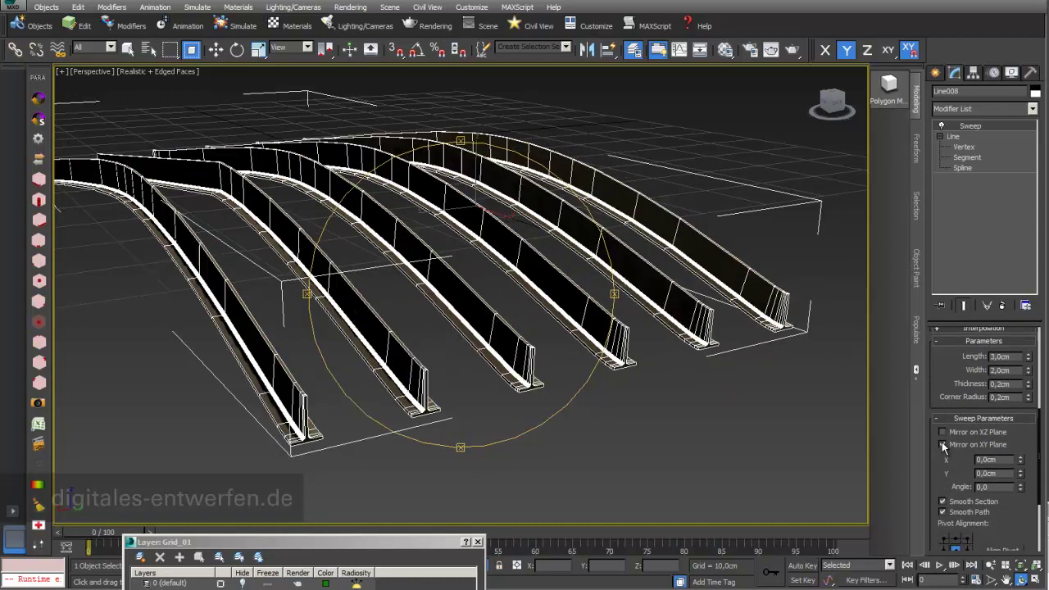
{"action": "left_click", "coordinate": [942, 442]}
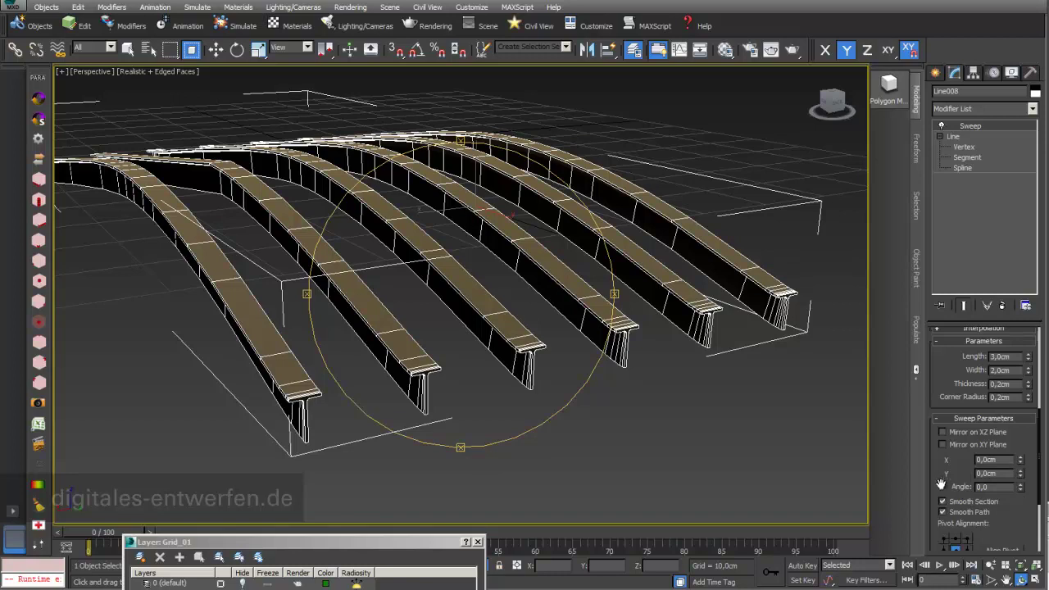
Step: Try shifting the Tee section with an X offset of about 0.86 cm and a Y offset, and reset both offsets to 0
{"action": "left_click_drag", "start_coordinate": [941, 486], "coordinate": [941, 477]}
{"action": "left_click", "coordinate": [1020, 446]}
{"action": "left_click_drag", "start_coordinate": [1020, 446], "coordinate": [1016, 392]}
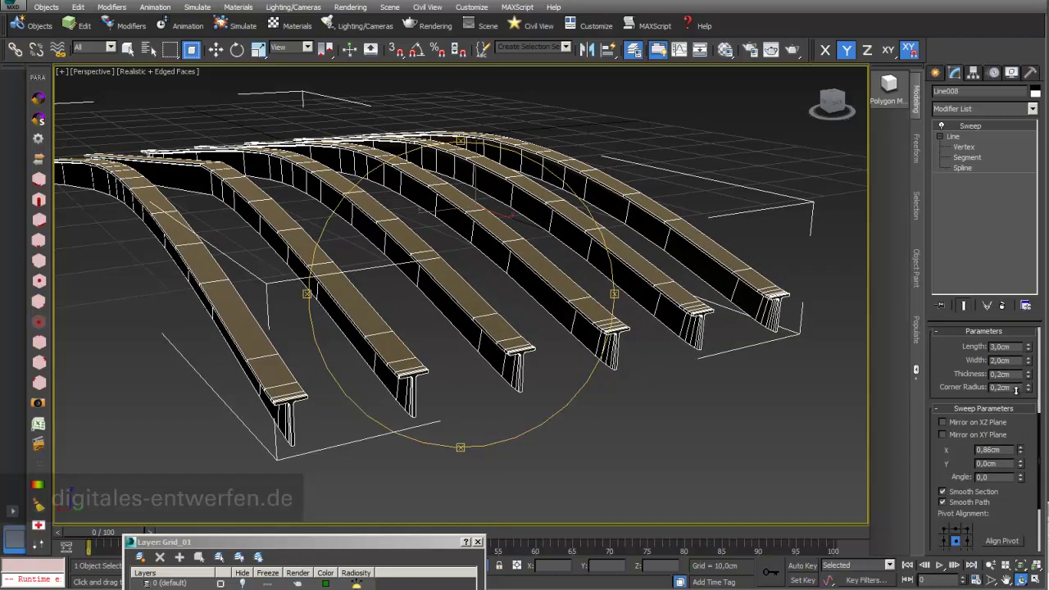
{"action": "left_click_drag", "start_coordinate": [1020, 465], "coordinate": [972, 476]}
{"action": "type", "text": "0"}
{"action": "key", "text": "Return"}
{"action": "type", "text": "0"}
{"action": "key", "text": "Return"}
Step: Try different pivot alignments for the swept Tee section and return to the centre alignment
{"action": "left_click_drag", "start_coordinate": [1031, 513], "coordinate": [1031, 450]}
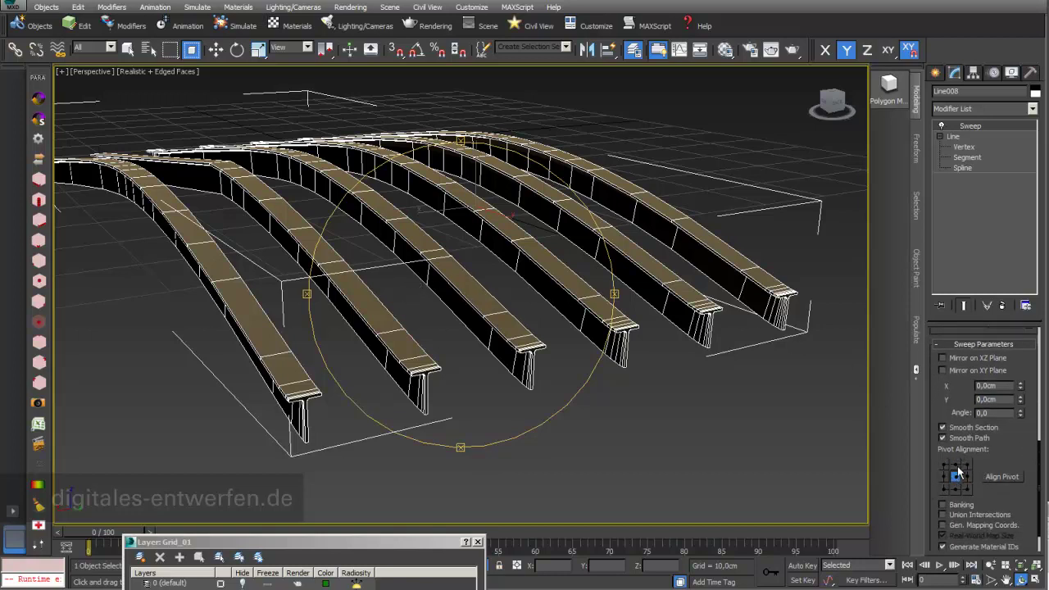
{"action": "left_click", "coordinate": [955, 467]}
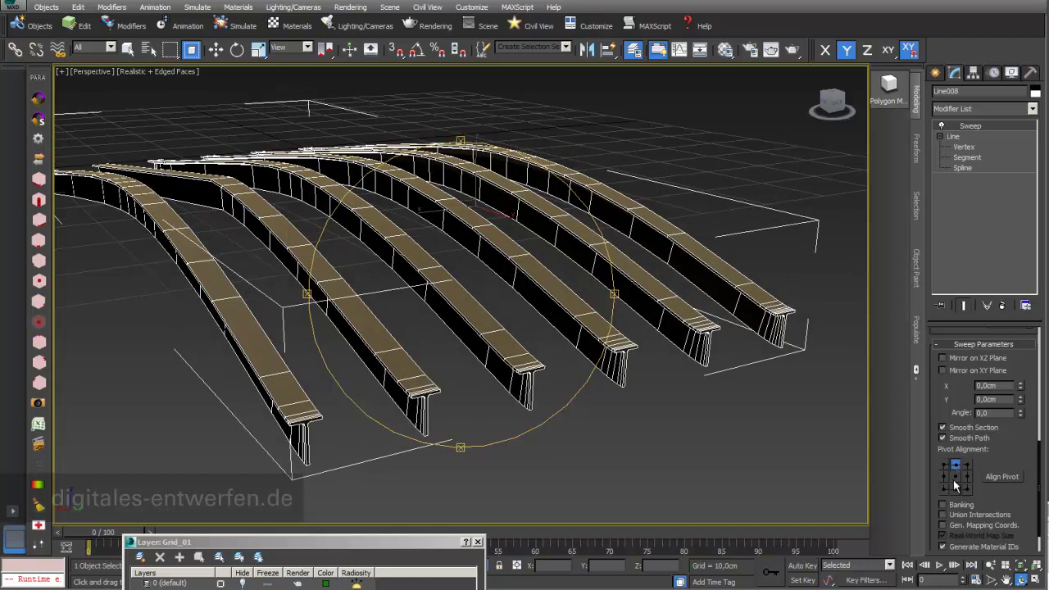
{"action": "left_click", "coordinate": [954, 489]}
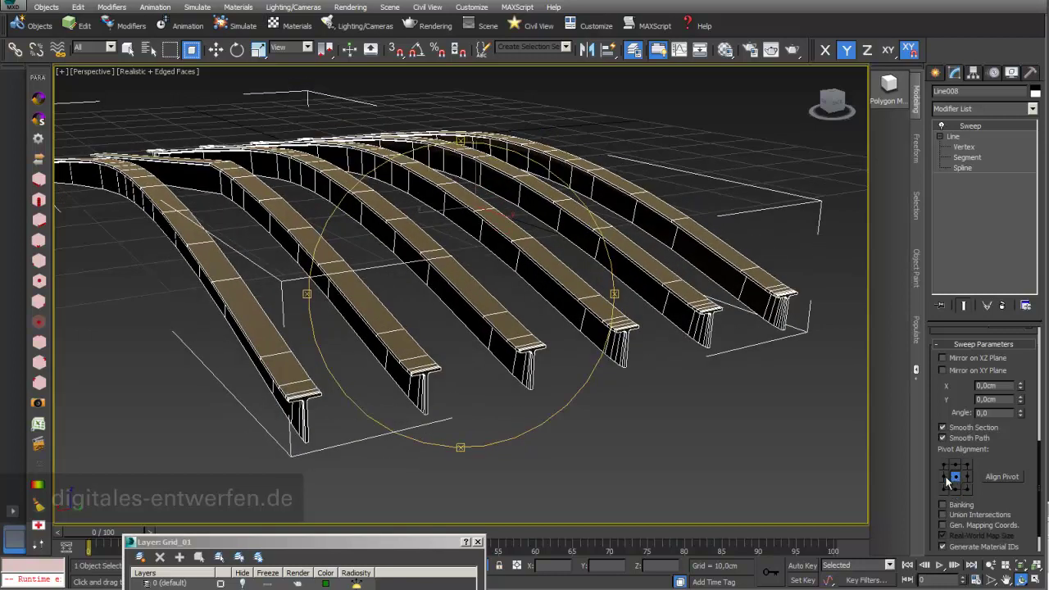
{"action": "left_click", "coordinate": [945, 478]}
{"action": "left_click", "coordinate": [955, 477]}
Step: Draw a small six-pointed star spline on the ground in front of the swept beams
{"action": "left_click_drag", "start_coordinate": [1028, 443], "coordinate": [1018, 589]}
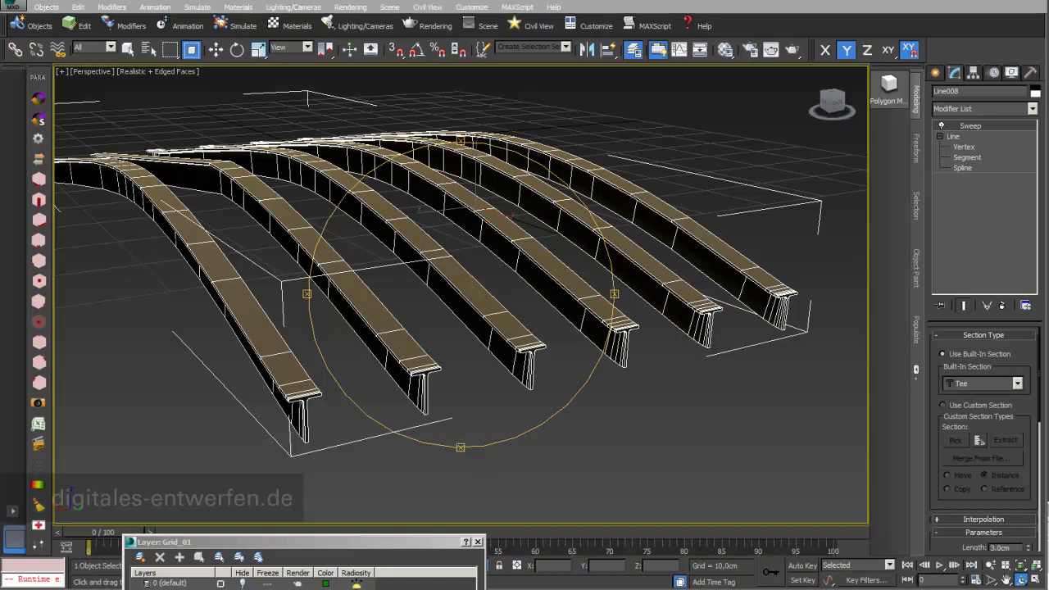
{"action": "left_click", "coordinate": [935, 74]}
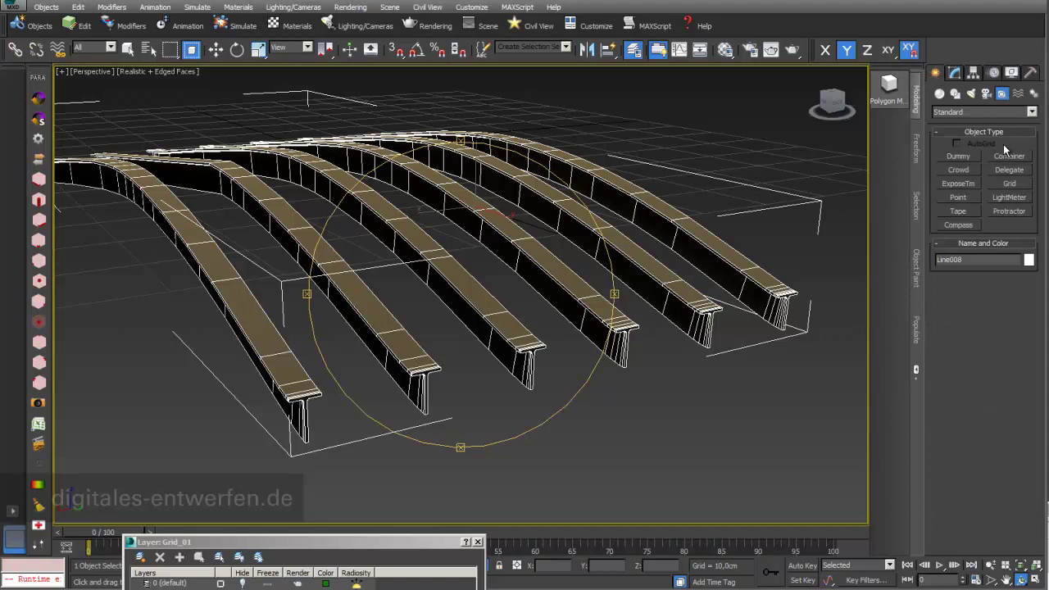
{"action": "left_click", "coordinate": [956, 93]}
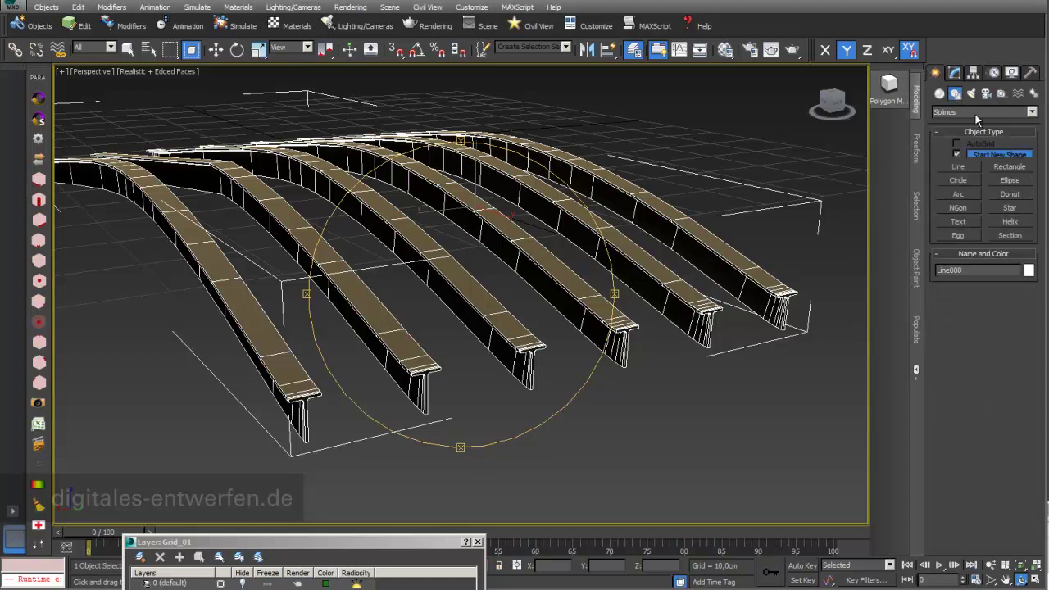
{"action": "left_click", "coordinate": [1011, 208]}
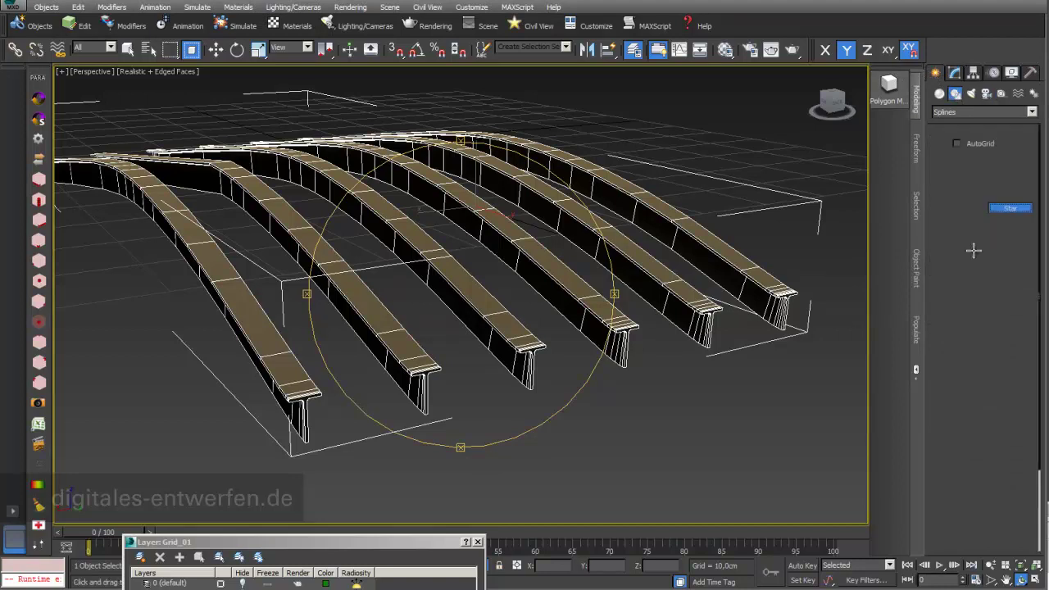
{"action": "left_click_drag", "start_coordinate": [758, 433], "coordinate": [765, 449]}
{"action": "left_click", "coordinate": [764, 447]}
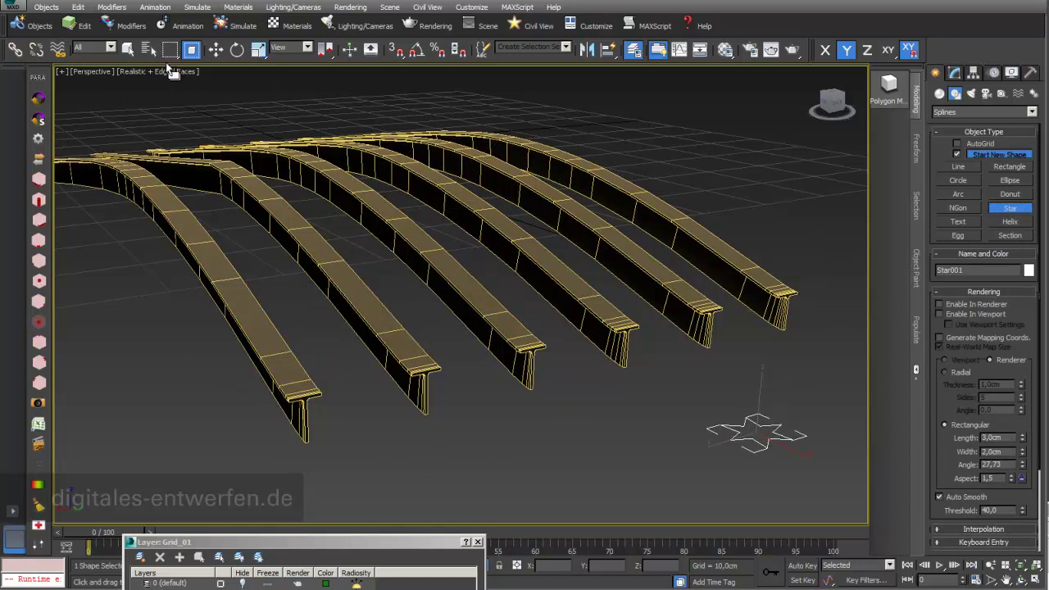
Step: Switch the swept beams' Sweep to a custom section and pick the star spline on the ground as the profile
{"action": "left_click", "coordinate": [215, 49]}
{"action": "left_click", "coordinate": [323, 276]}
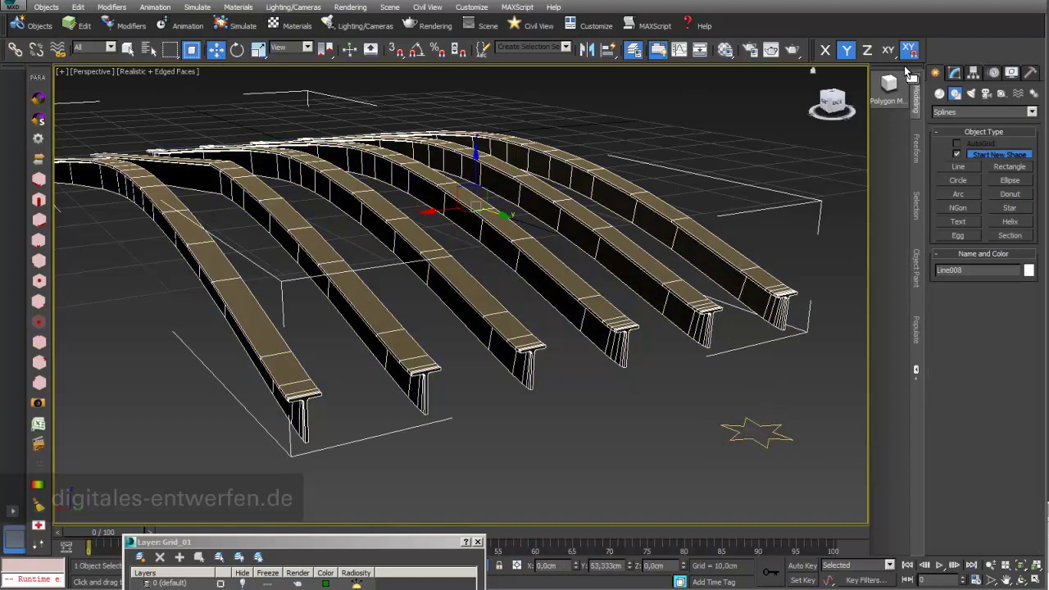
{"action": "left_click", "coordinate": [953, 72]}
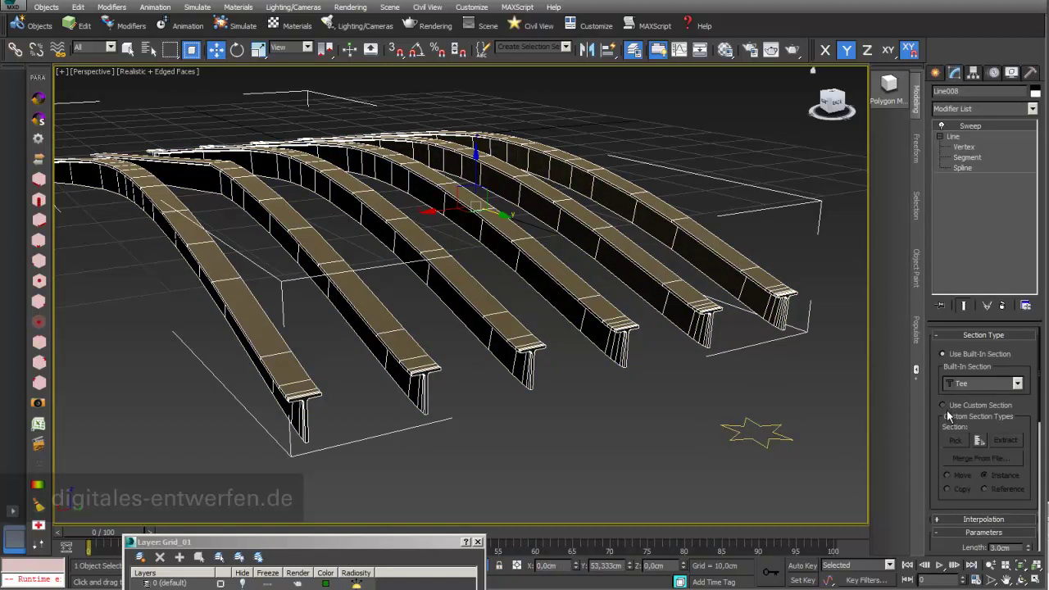
{"action": "left_click_drag", "start_coordinate": [1025, 407], "coordinate": [1024, 372]}
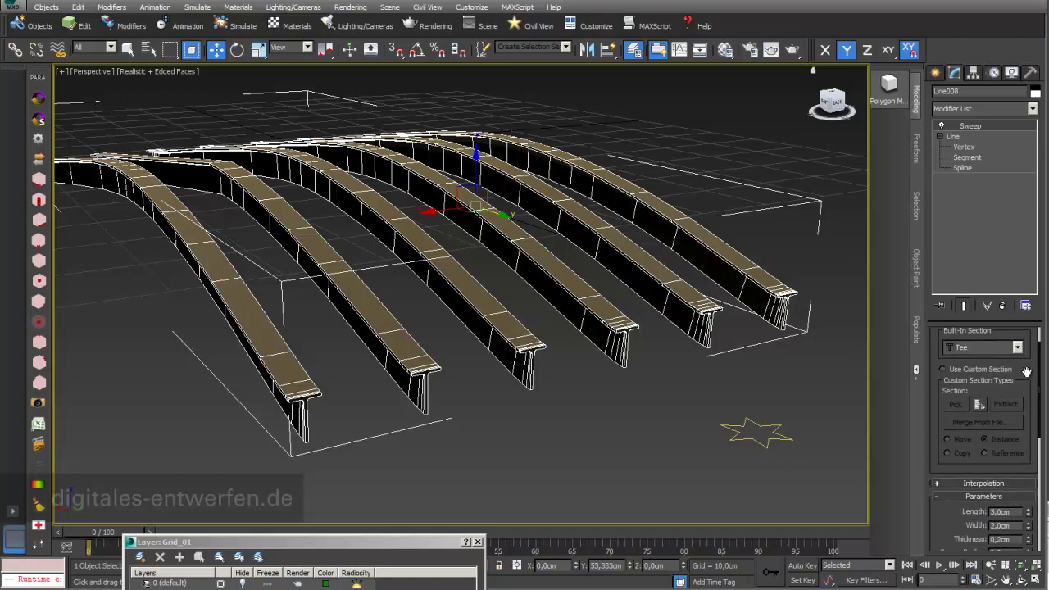
{"action": "left_click", "coordinate": [943, 369]}
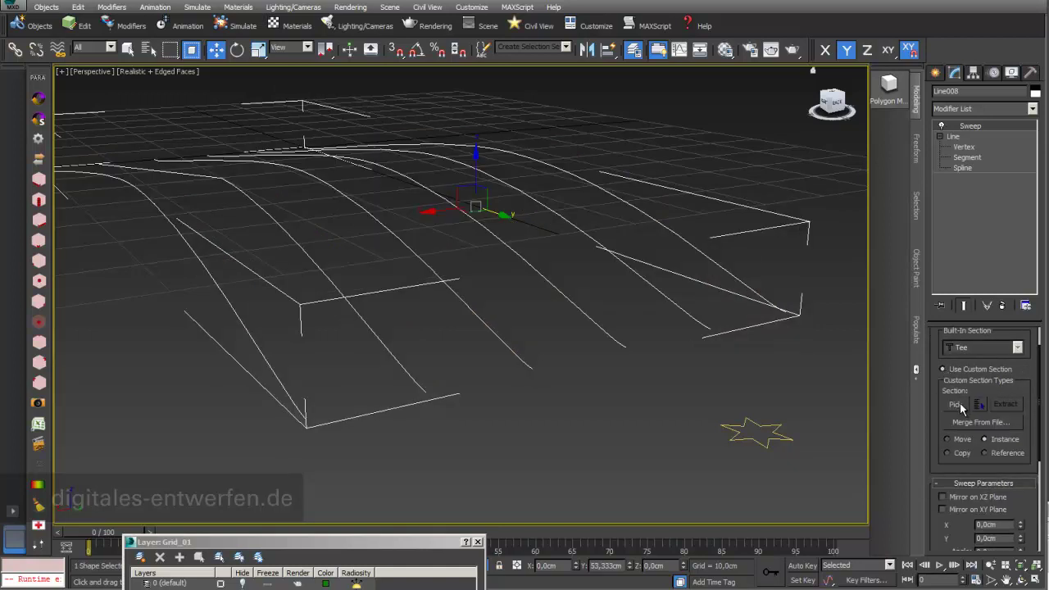
{"action": "left_click", "coordinate": [955, 404]}
{"action": "left_click", "coordinate": [767, 446]}
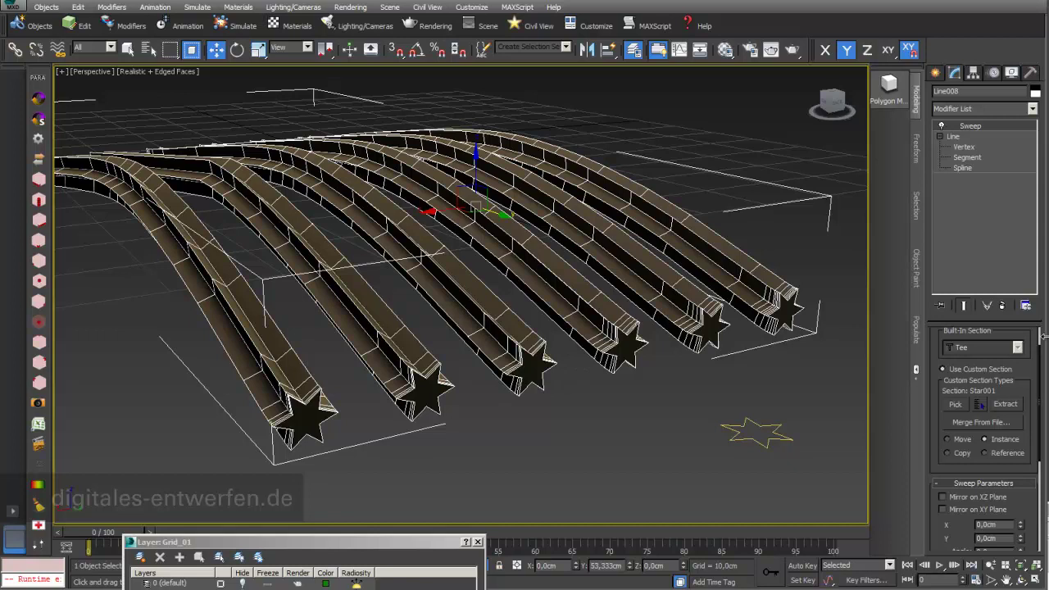
Step: Return the Sweep to the built-in Tee section and close the layer window
{"action": "scroll", "coordinate": [1019, 369], "scroll_direction": "up", "scroll_amount": 2}
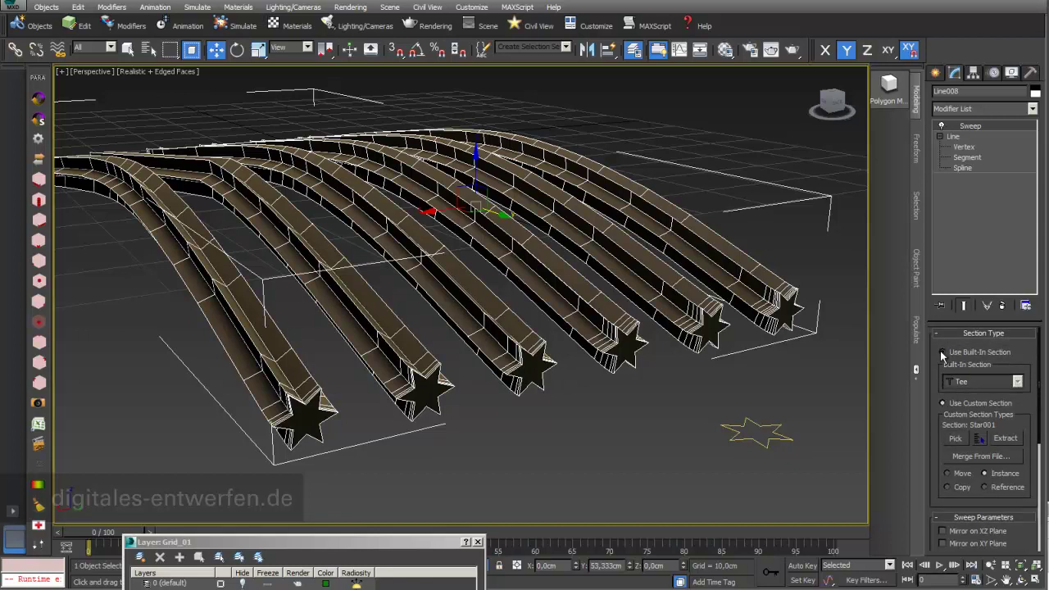
{"action": "left_click", "coordinate": [942, 353]}
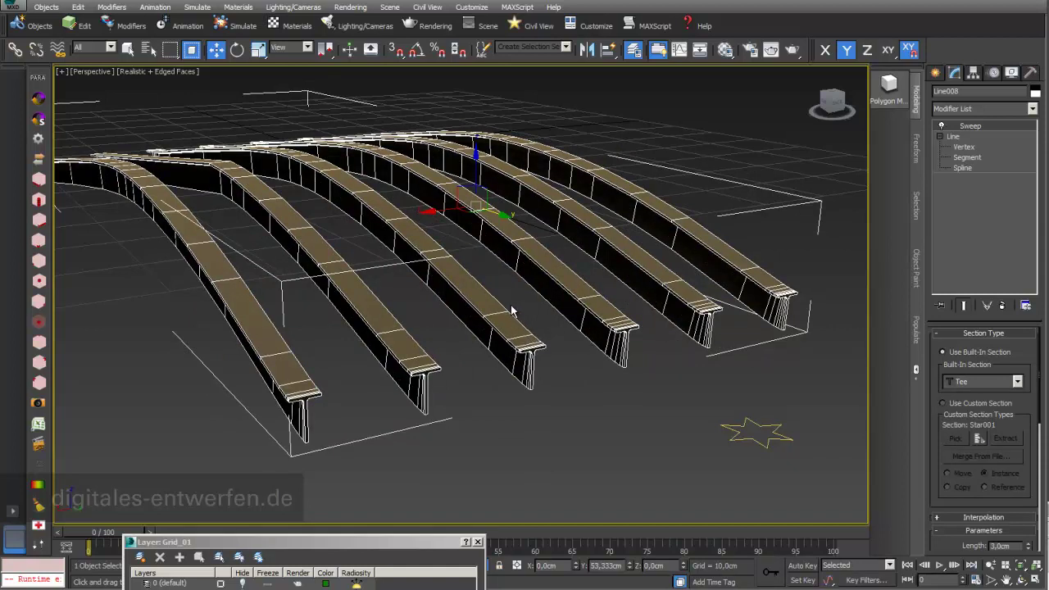
{"action": "scroll", "coordinate": [511, 311], "scroll_direction": "down", "scroll_amount": 5}
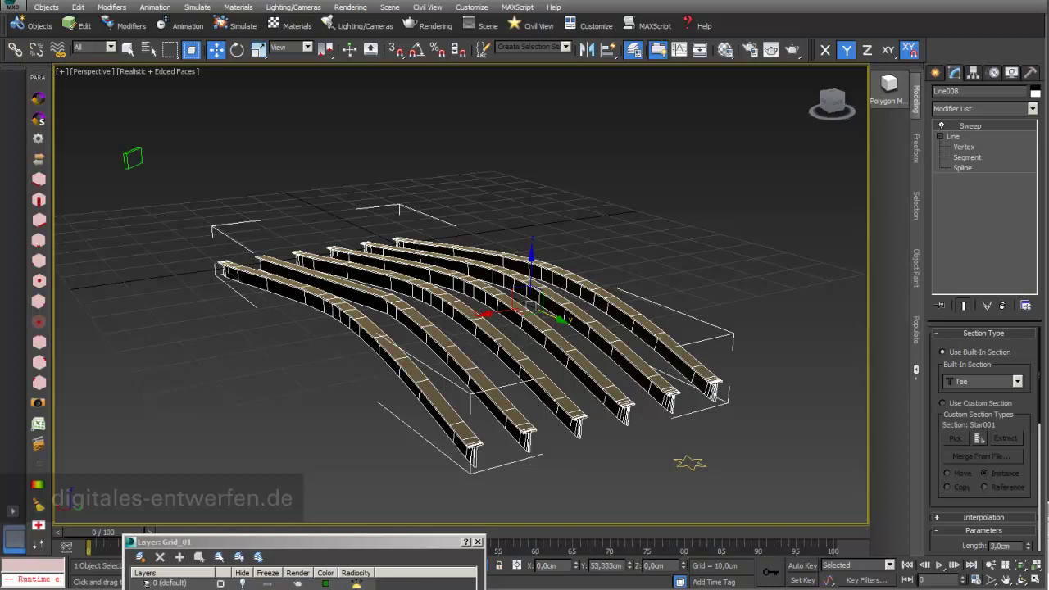
{"action": "key", "text": "Escape"}
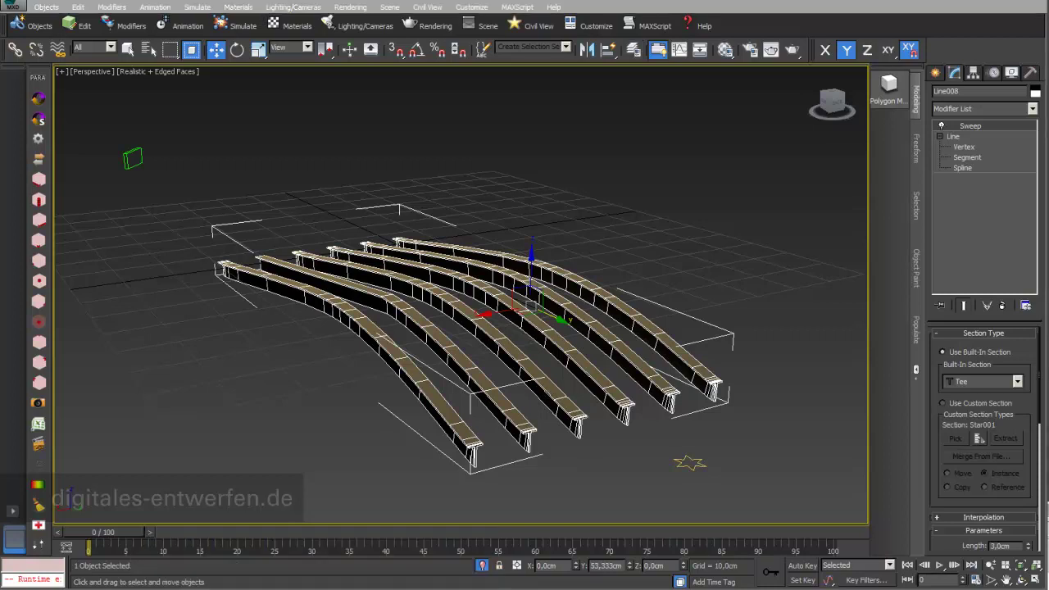
Step: Go to the base Line beneath the Sweep and enter its Segment sub-object level
{"action": "left_click", "coordinate": [962, 136]}
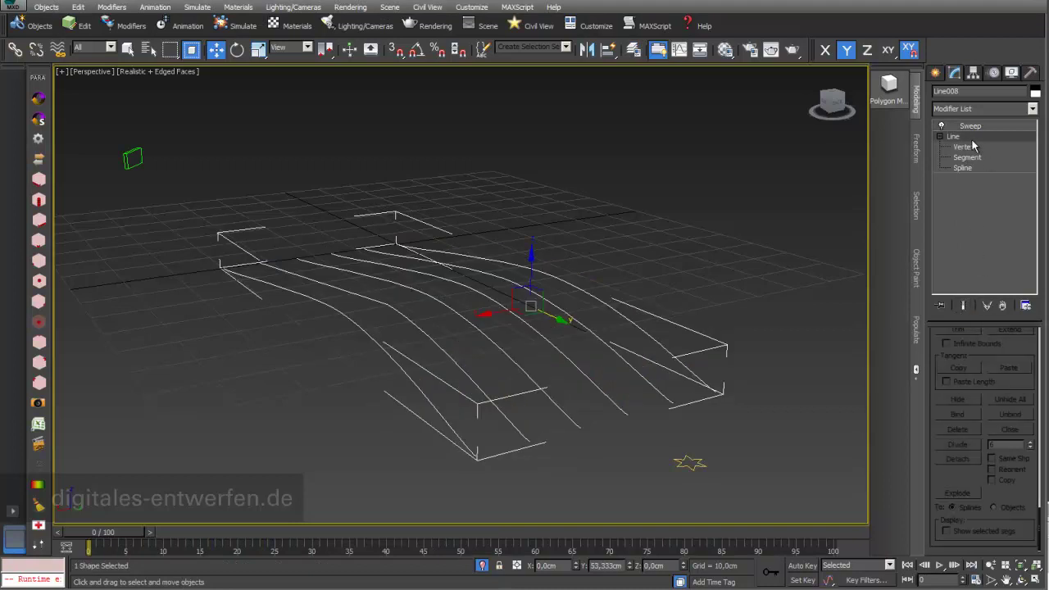
{"action": "left_click", "coordinate": [968, 148]}
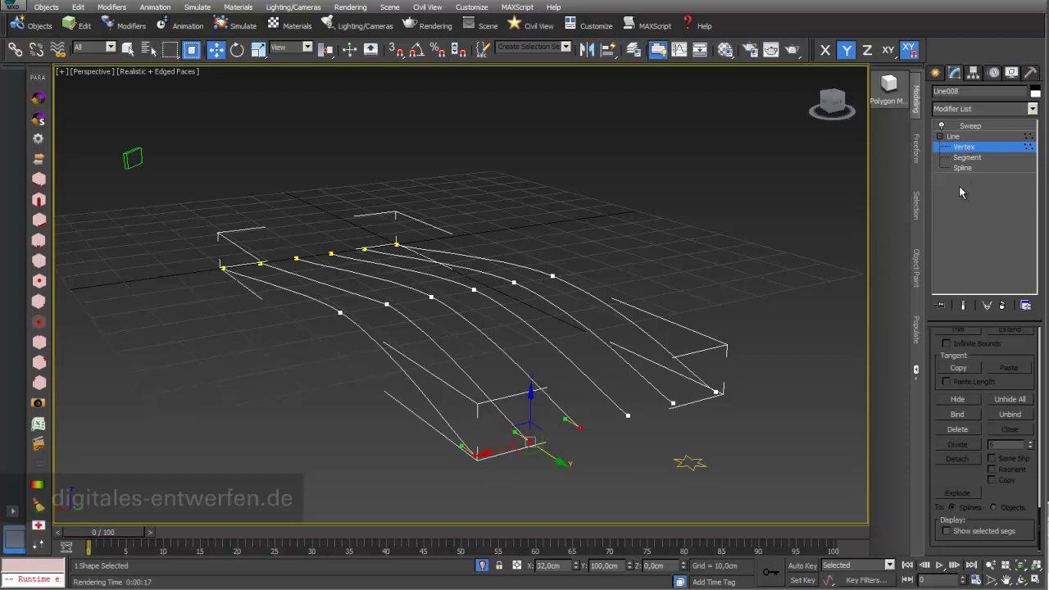
{"action": "left_click", "coordinate": [1020, 579]}
{"action": "left_click_drag", "start_coordinate": [381, 331], "coordinate": [525, 320]}
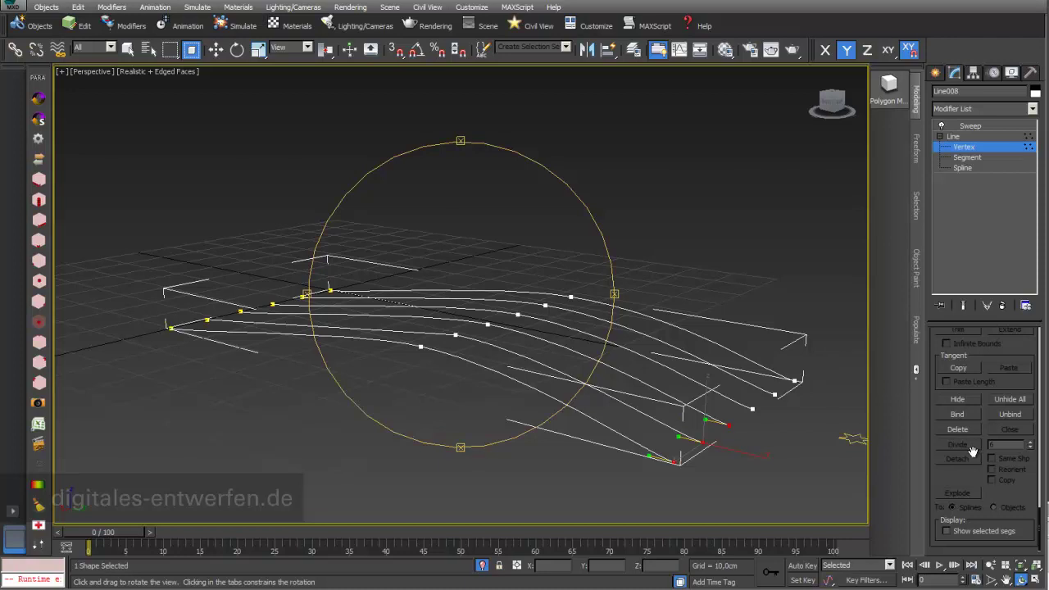
{"action": "left_click", "coordinate": [967, 157]}
{"action": "key", "text": "w"}
Step: Select the front segment of each of the six curves and divide them with a value of 6
{"action": "left_click", "coordinate": [607, 430]}
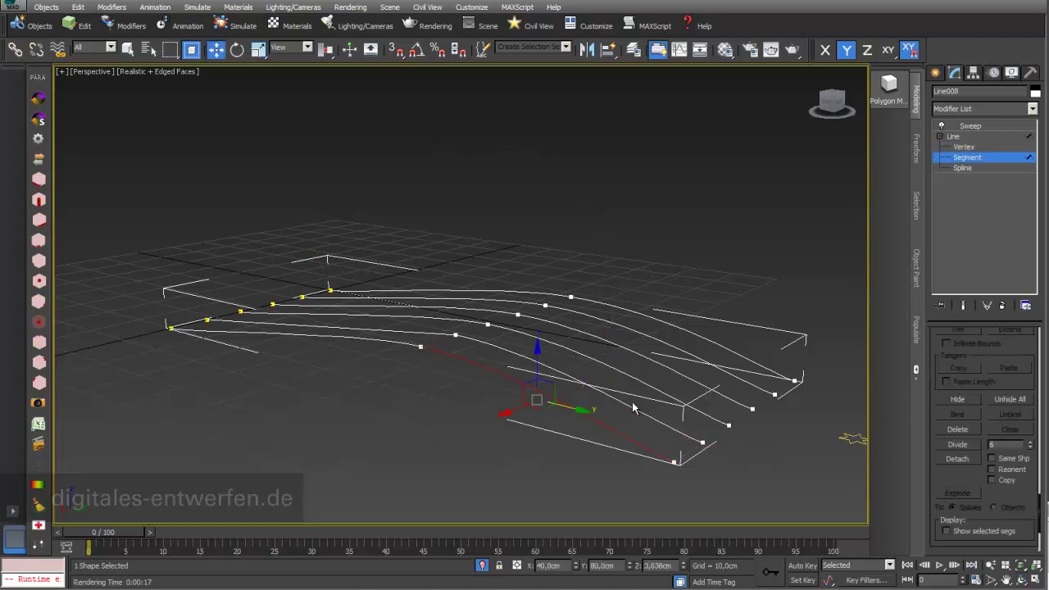
{"action": "left_click", "coordinate": [634, 410], "text": "ctrl"}
{"action": "left_click", "coordinate": [639, 388], "text": "ctrl"}
{"action": "left_click", "coordinate": [639, 365], "text": "ctrl"}
{"action": "left_click", "coordinate": [647, 339], "text": "ctrl"}
{"action": "left_click", "coordinate": [654, 326], "text": "ctrl"}
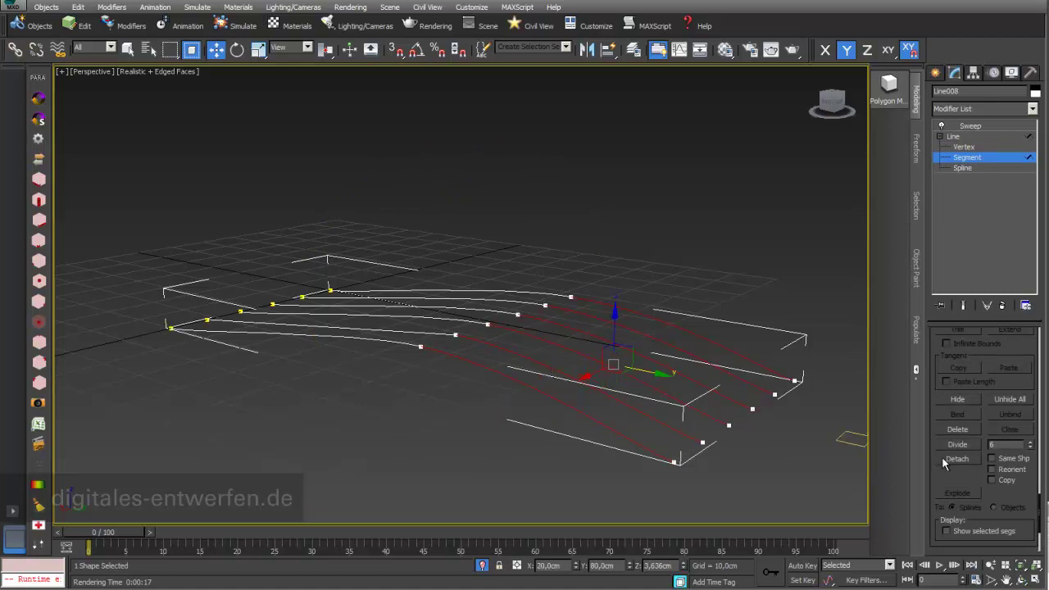
{"action": "left_click_drag", "start_coordinate": [1024, 503], "coordinate": [1023, 492]}
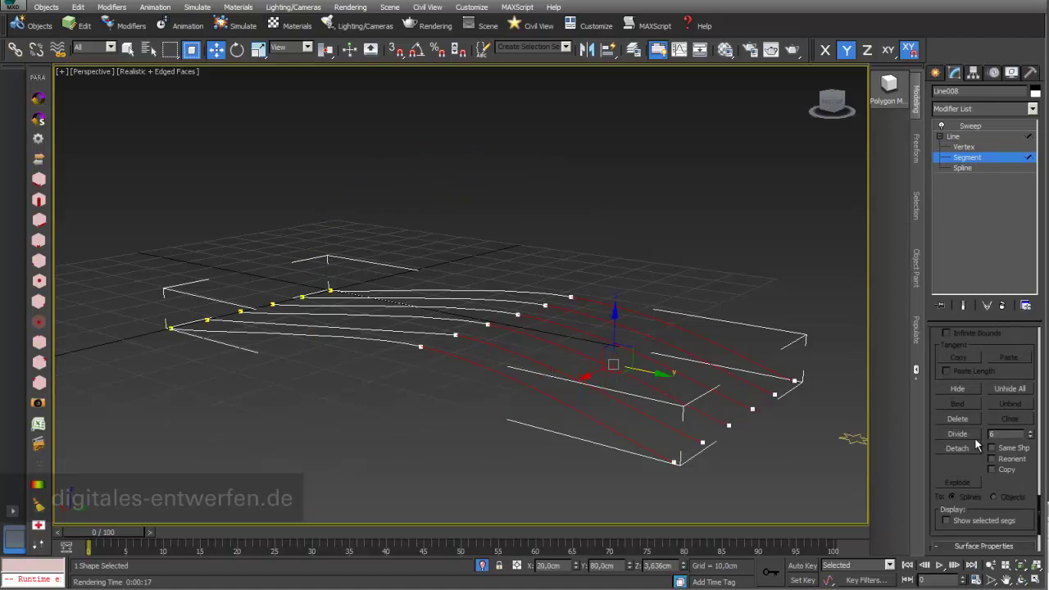
{"action": "left_click_drag", "start_coordinate": [1008, 378], "coordinate": [1009, 396]}
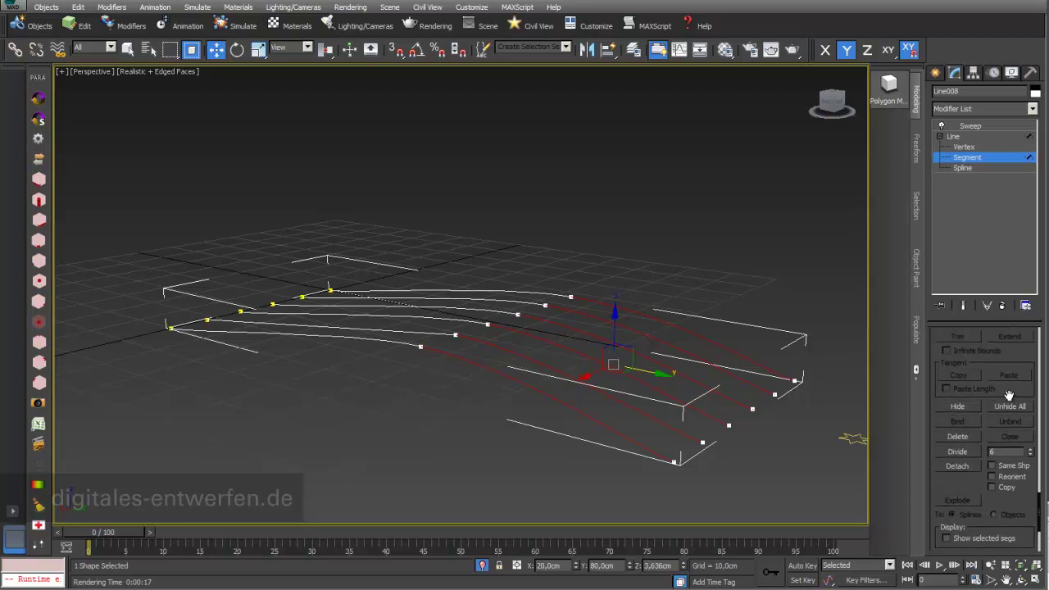
{"action": "left_click", "coordinate": [959, 452]}
Step: Divide the six rear segments with a value of 5, and undo the divisions of both the rear and front segments
{"action": "left_click", "coordinate": [383, 336]}
{"action": "left_click_drag", "start_coordinate": [392, 316], "coordinate": [413, 292]}
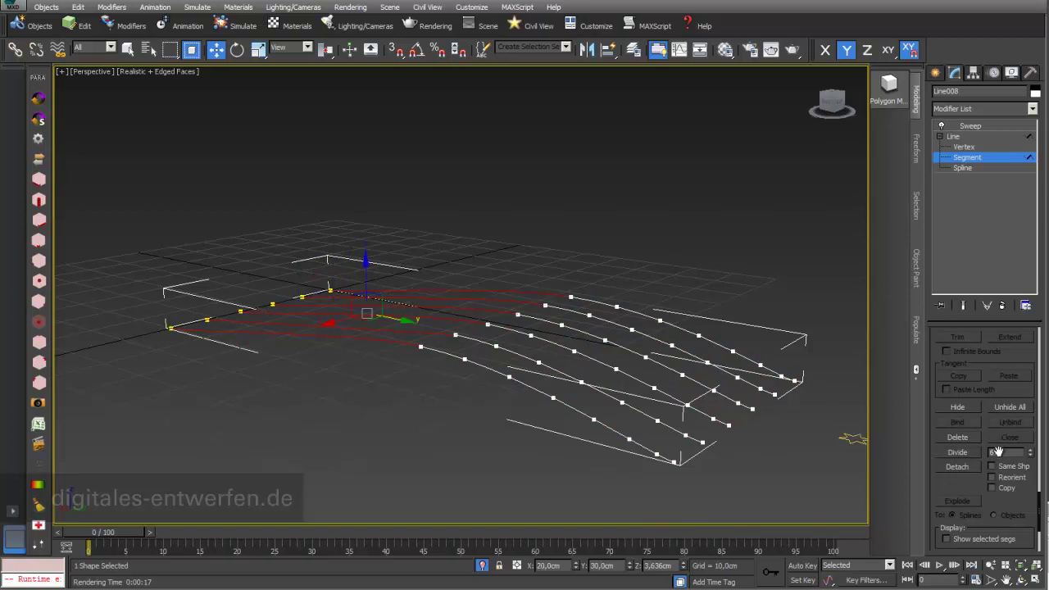
{"action": "left_click", "coordinate": [957, 453]}
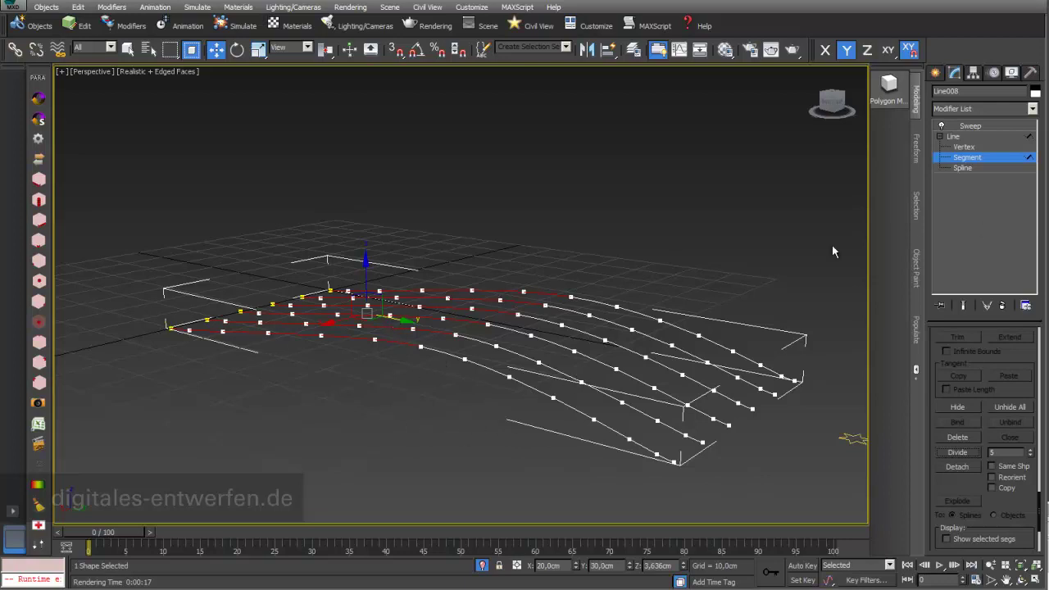
{"action": "key", "text": "Delete"}
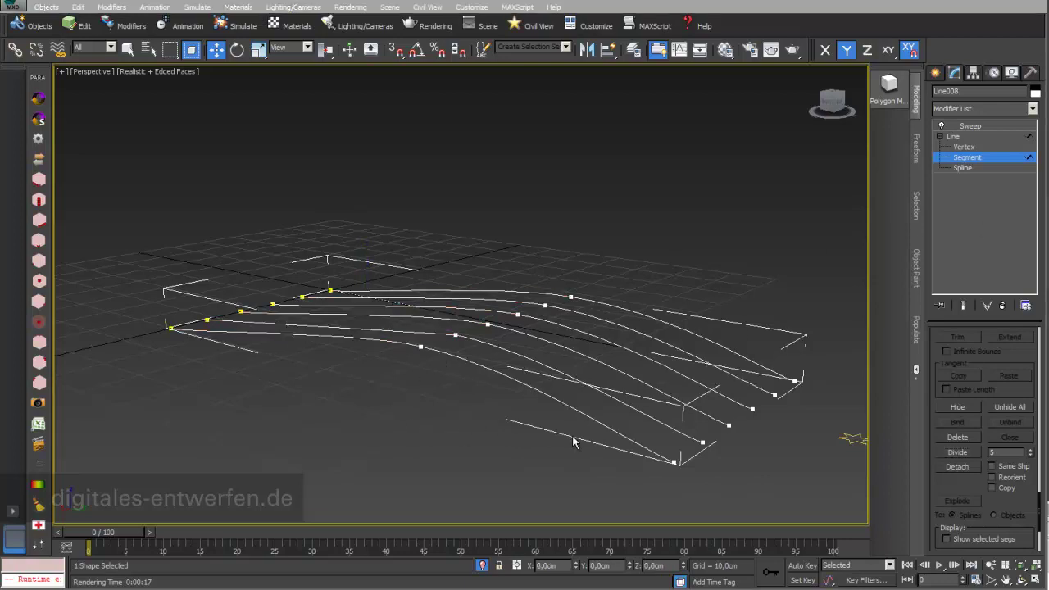
Step: Select all twelve segments of the six curves and divide them with a value of 6
{"action": "left_click", "coordinate": [573, 405]}
{"action": "left_click", "coordinate": [561, 370], "text": "ctrl"}
{"action": "left_click", "coordinate": [572, 356], "text": "ctrl"}
{"action": "left_click", "coordinate": [572, 332], "text": "ctrl"}
{"action": "left_click", "coordinate": [577, 315], "text": "ctrl"}
{"action": "left_click", "coordinate": [580, 302], "text": "ctrl"}
{"action": "left_click", "coordinate": [548, 295], "text": "ctrl"}
{"action": "left_click", "coordinate": [520, 301], "text": "ctrl"}
{"action": "left_click", "coordinate": [493, 311], "text": "ctrl"}
{"action": "left_click", "coordinate": [473, 322], "text": "ctrl"}
{"action": "left_click", "coordinate": [403, 331], "text": "ctrl"}
{"action": "left_click", "coordinate": [402, 341], "text": "ctrl"}
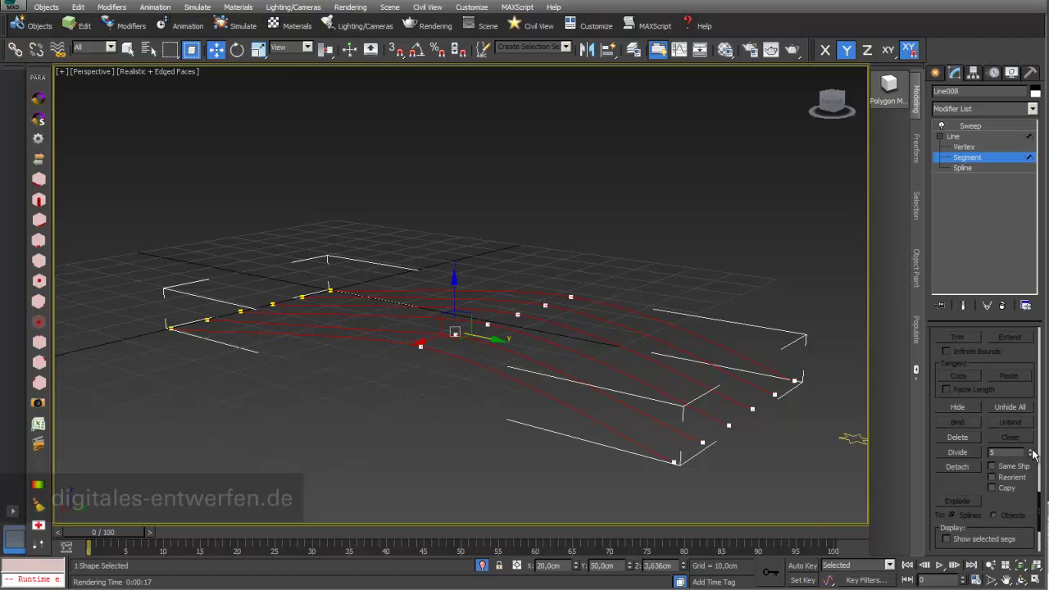
{"action": "left_click", "coordinate": [957, 453]}
Step: Return to the base Line's object level, start Create Line and turn on 3D snapping to vertices
{"action": "key", "text": "ctrl+r"}
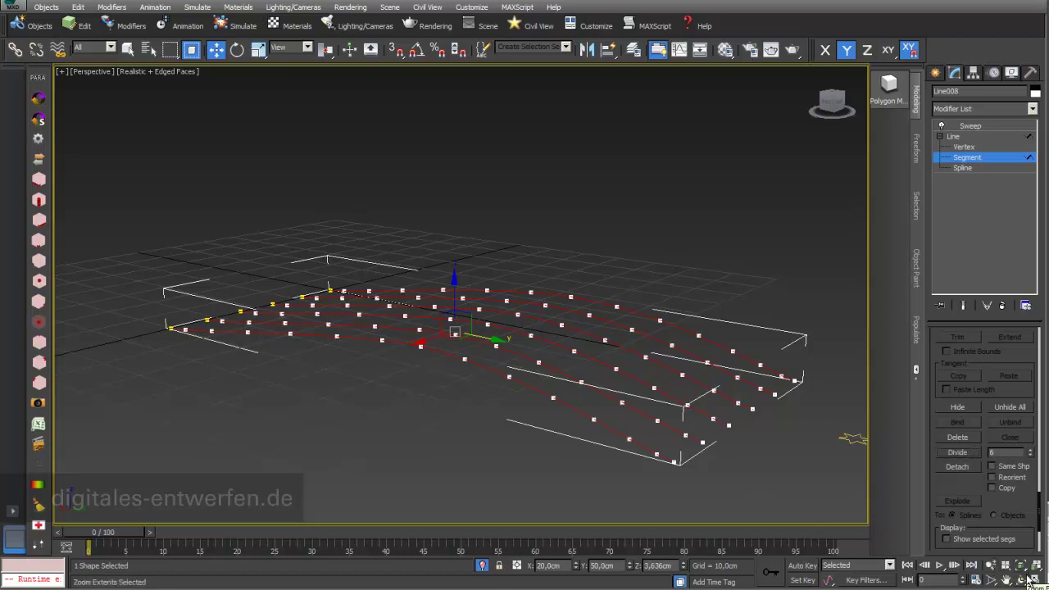
{"action": "mouse_move", "coordinate": [498, 363]}
{"action": "left_mouse_down"}
{"action": "mouse_move", "coordinate": [562, 413]}
{"action": "mouse_move", "coordinate": [568, 448]}
{"action": "mouse_move", "coordinate": [499, 398]}
{"action": "mouse_move", "coordinate": [506, 368]}
{"action": "left_mouse_up"}
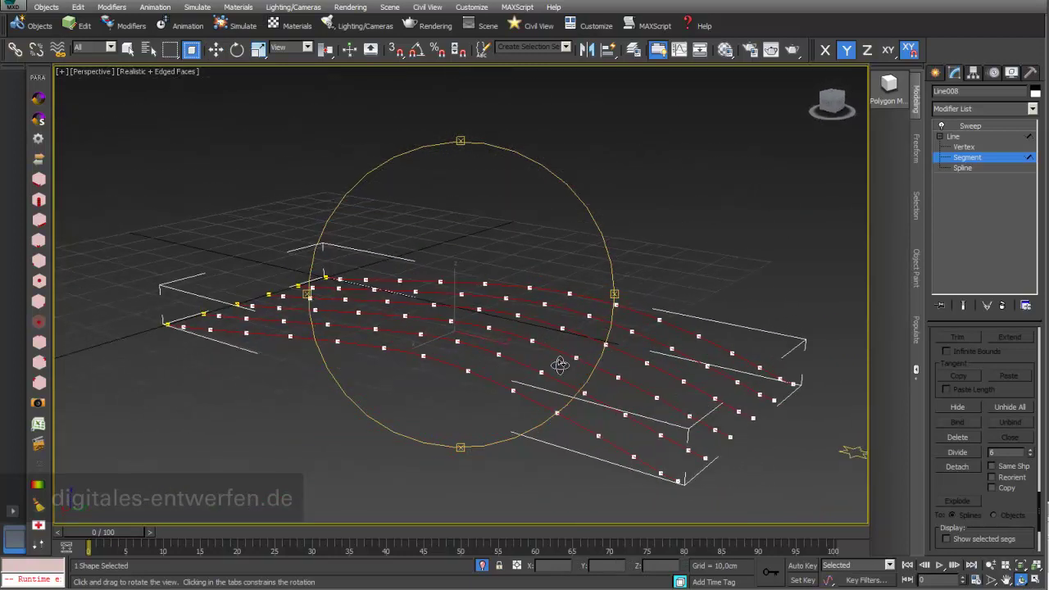
{"action": "left_click", "coordinate": [957, 136]}
{"action": "key", "text": "w"}
{"action": "left_click_drag", "start_coordinate": [1028, 361], "coordinate": [1022, 589]}
{"action": "scroll", "coordinate": [983, 442], "scroll_direction": "up", "scroll_amount": 5}
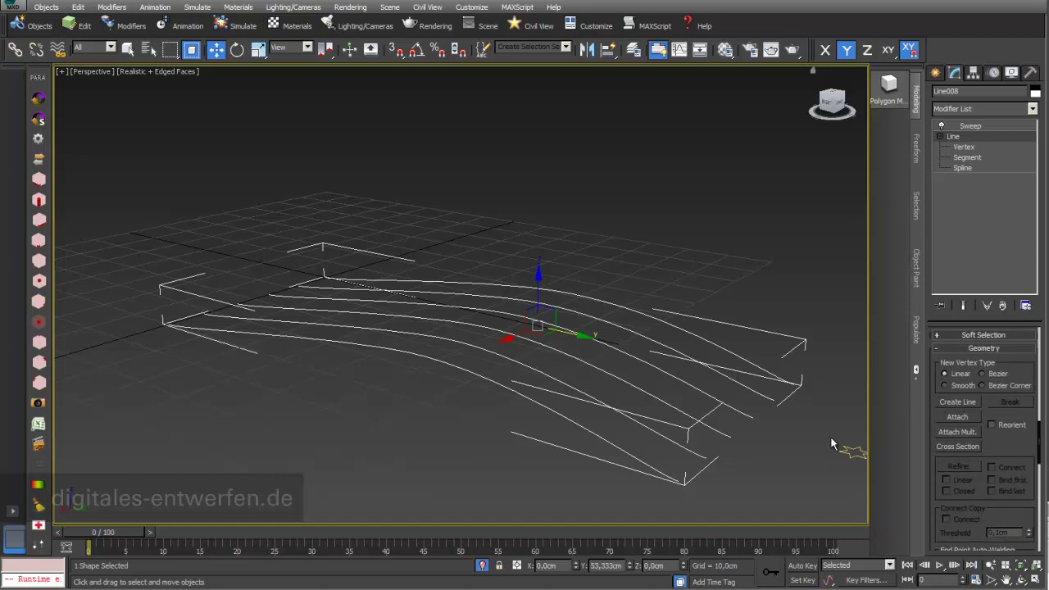
{"action": "left_click", "coordinate": [938, 401]}
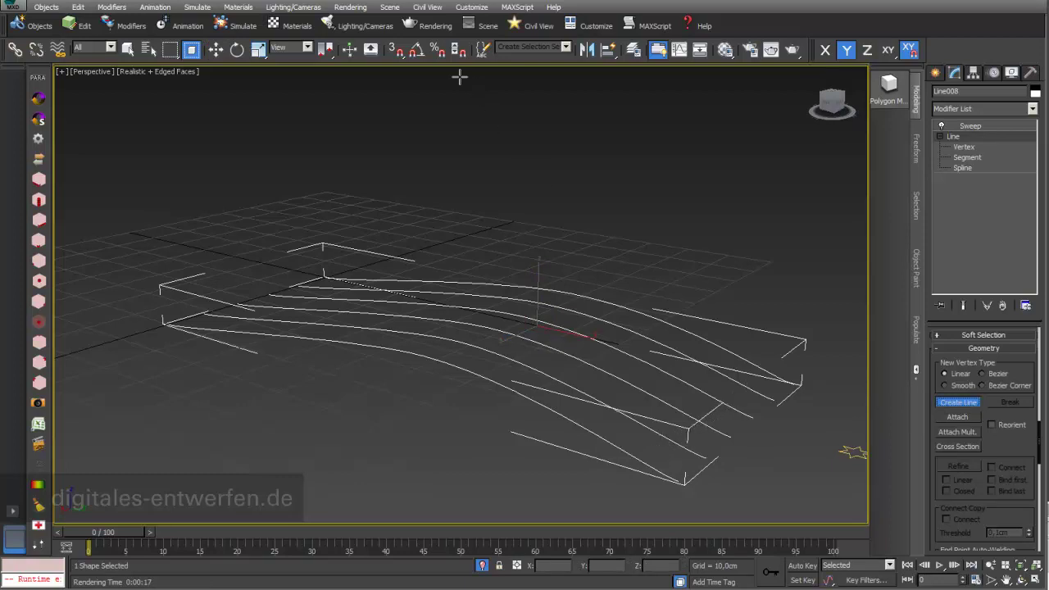
{"action": "left_click", "coordinate": [399, 55]}
{"action": "right_click", "coordinate": [399, 55]}
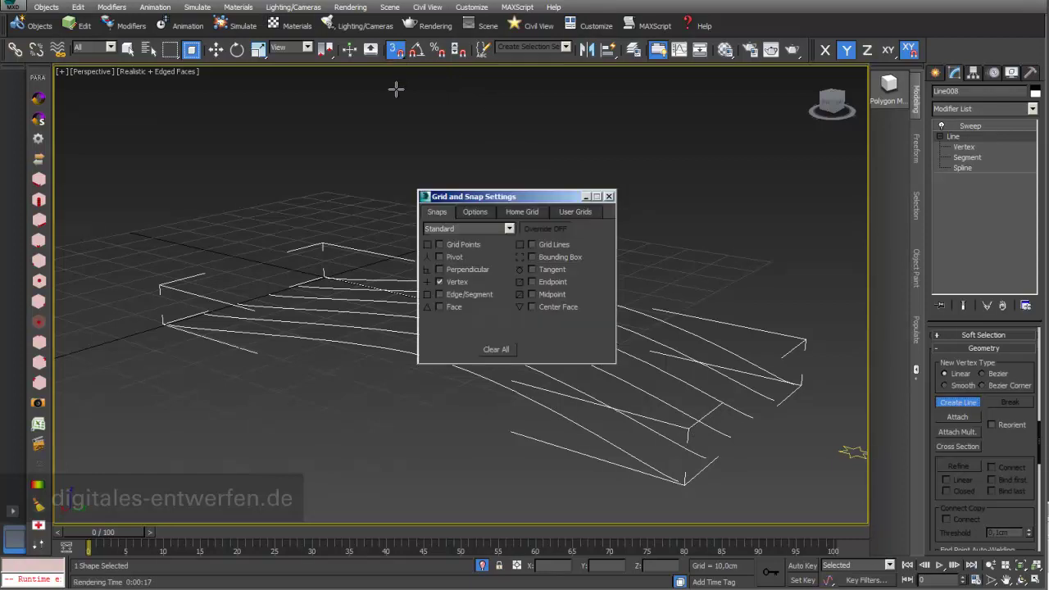
{"action": "left_click", "coordinate": [609, 198]}
Step: Try creating a straight cross line between matching vertices of the two outer curves near their front ends
{"action": "left_click", "coordinate": [634, 456]}
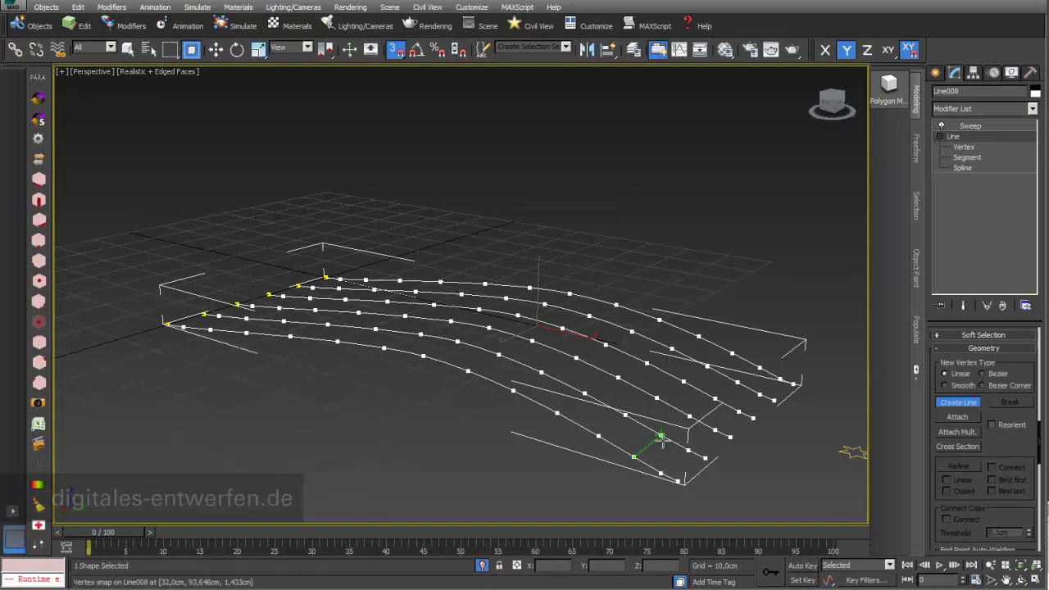
{"action": "left_click", "coordinate": [754, 370]}
{"action": "right_click", "coordinate": [754, 370]}
Step: Try creating a second cross line through the matching vertex of every curve, and undo both cross lines
{"action": "left_click", "coordinate": [598, 436]}
{"action": "left_click", "coordinate": [626, 415]}
{"action": "left_click", "coordinate": [656, 398]}
{"action": "left_click", "coordinate": [684, 382]}
{"action": "left_click", "coordinate": [709, 367]}
{"action": "left_click", "coordinate": [731, 354]}
{"action": "right_click", "coordinate": [732, 354]}
{"action": "left_click", "coordinate": [88, 0]}
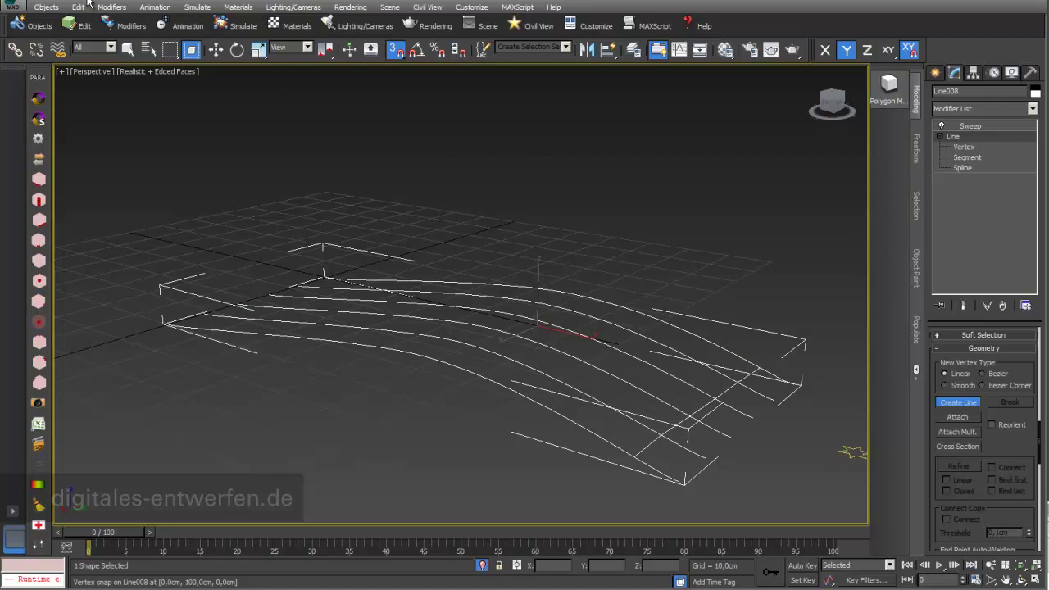
Step: Add an Edit Spline modifier between the base Line and the Sweep
{"action": "left_click", "coordinate": [1032, 109]}
{"action": "scroll", "coordinate": [1034, 135], "scroll_direction": "down", "scroll_amount": 1}
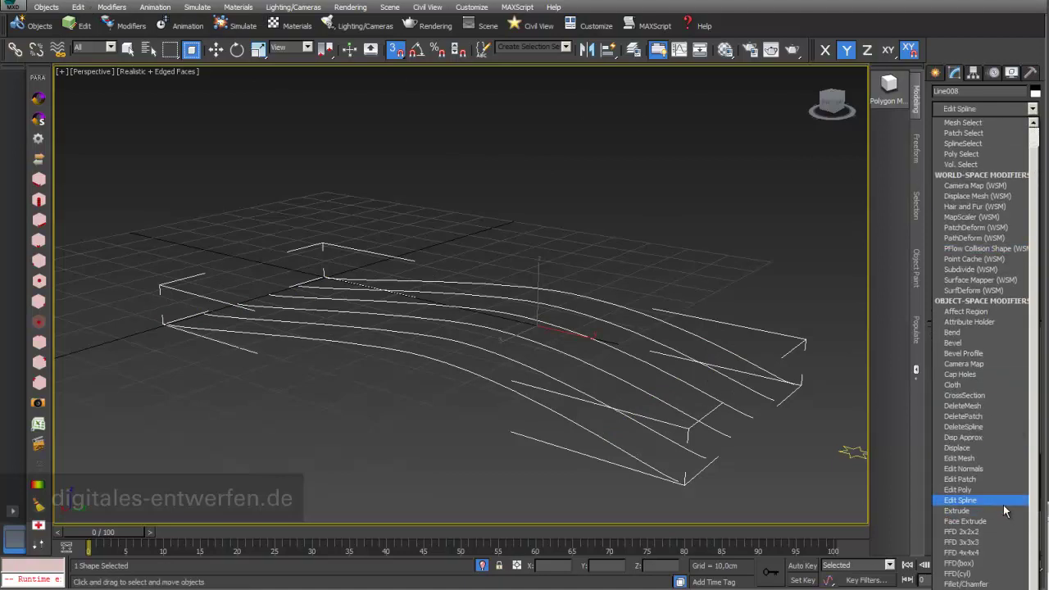
{"action": "left_click", "coordinate": [1003, 504]}
Step: Create two straight cross lines in Edit Spline near the front ends, snapped to matching vertices of the two outer curves
{"action": "left_click_drag", "start_coordinate": [1035, 352], "coordinate": [1013, 589]}
{"action": "left_click_drag", "start_coordinate": [1034, 445], "coordinate": [1020, 565]}
{"action": "left_click", "coordinate": [959, 375]}
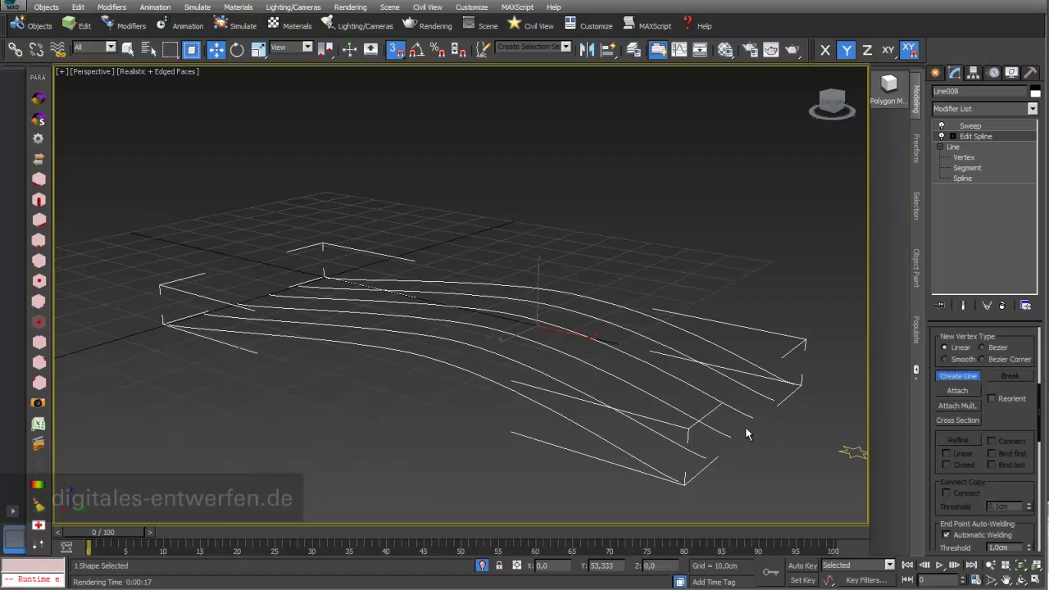
{"action": "left_click", "coordinate": [636, 457]}
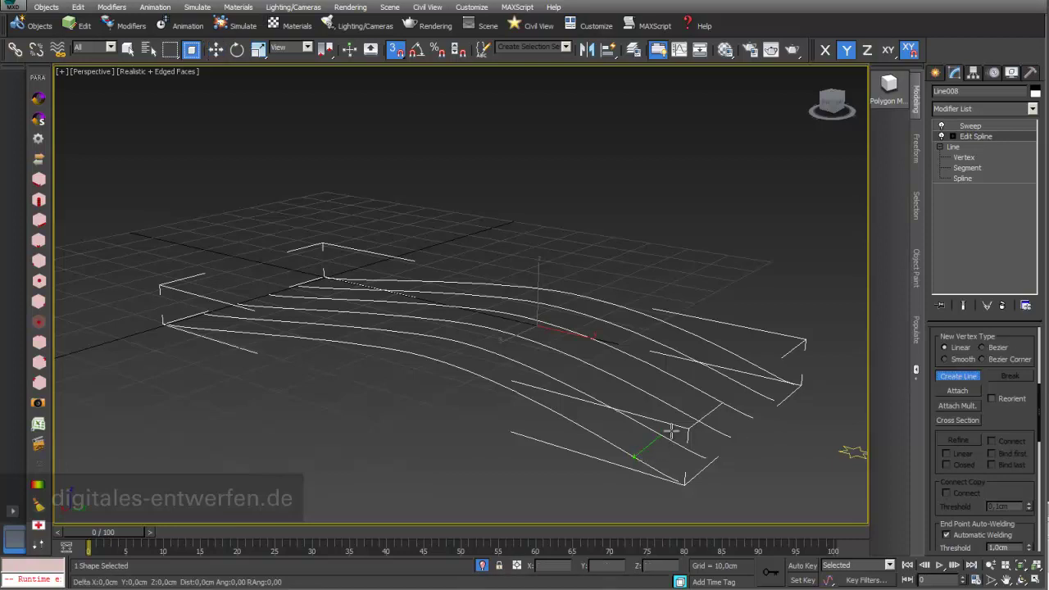
{"action": "left_click", "coordinate": [755, 369]}
{"action": "right_click", "coordinate": [756, 369]}
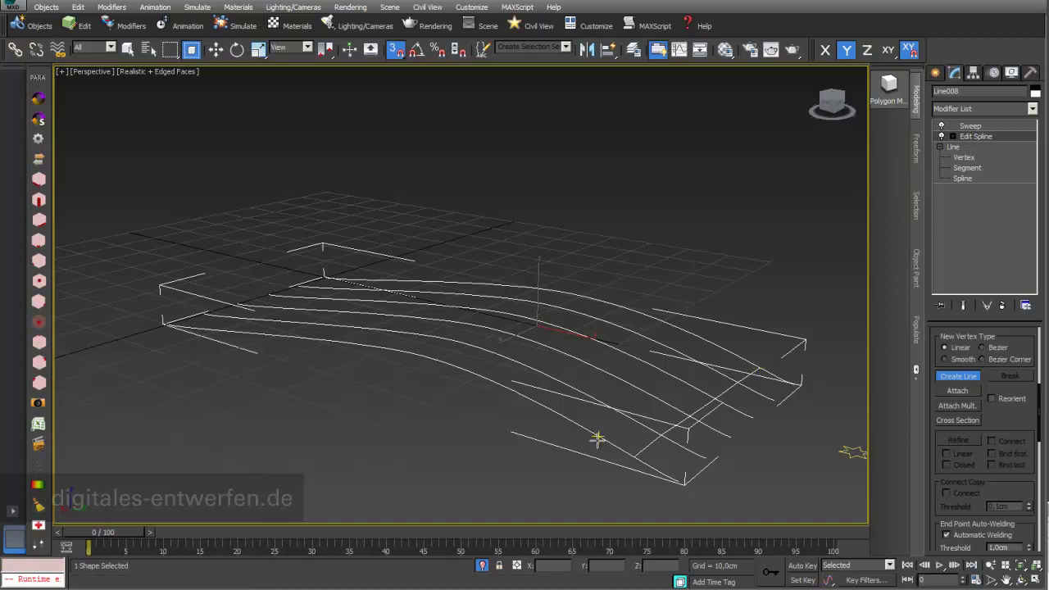
{"action": "left_click", "coordinate": [599, 437]}
{"action": "left_click", "coordinate": [730, 355]}
{"action": "right_click", "coordinate": [730, 355]}
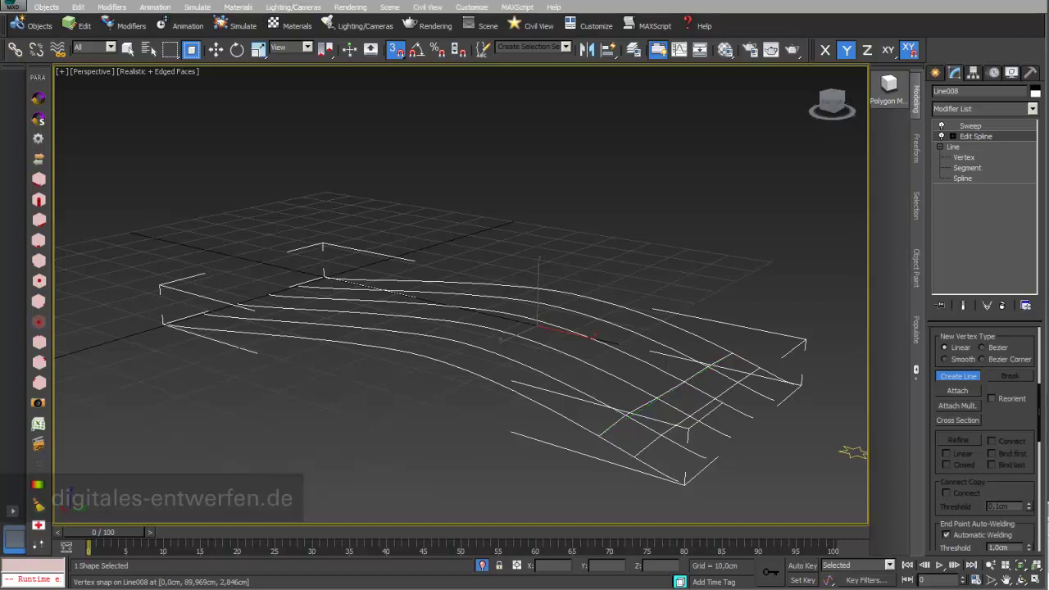
Step: Create two linear cross lines through the matching vertices of all six curves, just behind the existing cross lines
{"action": "key", "text": "1"}
{"action": "left_click", "coordinate": [384, 349]}
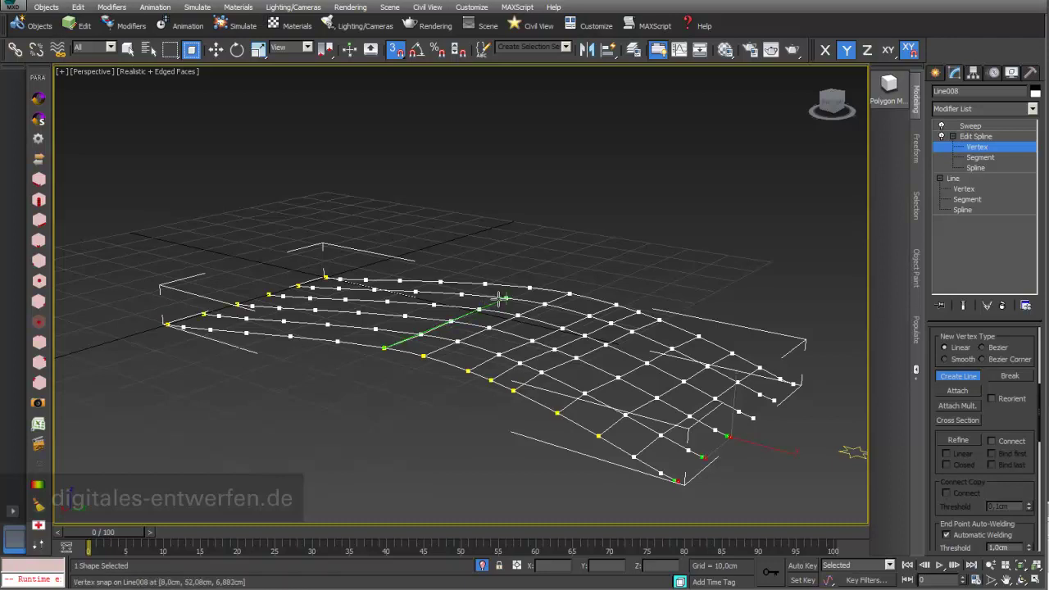
{"action": "left_click", "coordinate": [528, 288]}
{"action": "right_click", "coordinate": [530, 288]}
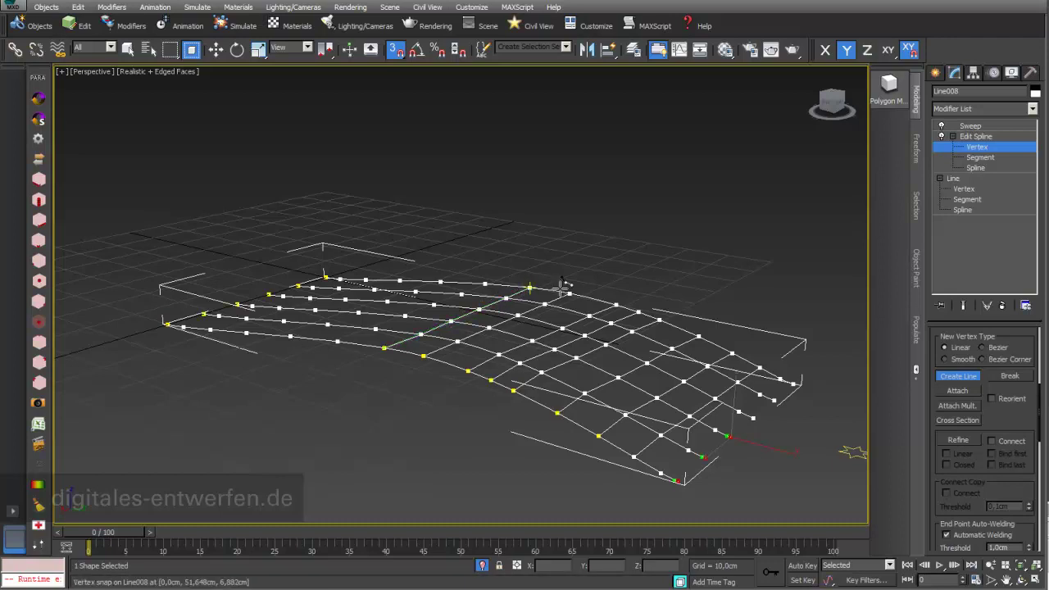
{"action": "left_click", "coordinate": [337, 341]}
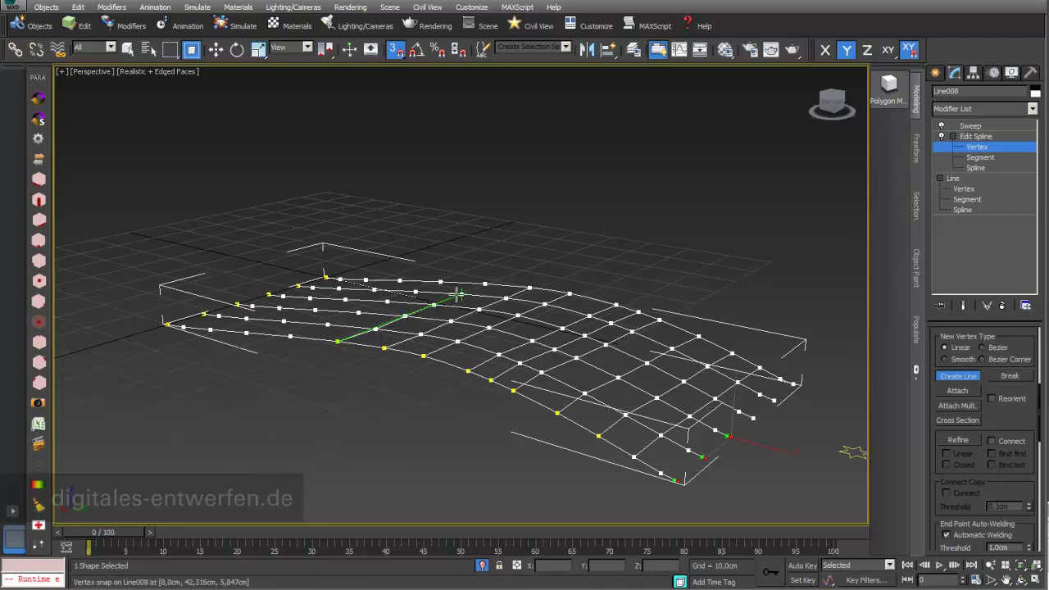
{"action": "left_click", "coordinate": [482, 284]}
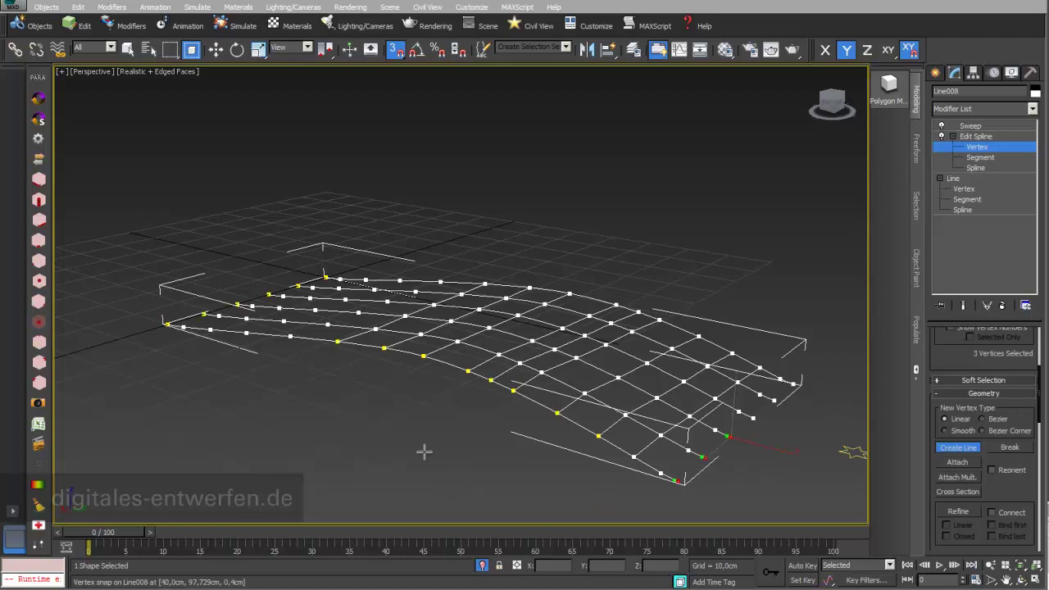
Step: Set the new vertex type to Bezier and create two more cross lines through the matching vertices towards the rear of the curves
{"action": "left_click", "coordinate": [981, 419]}
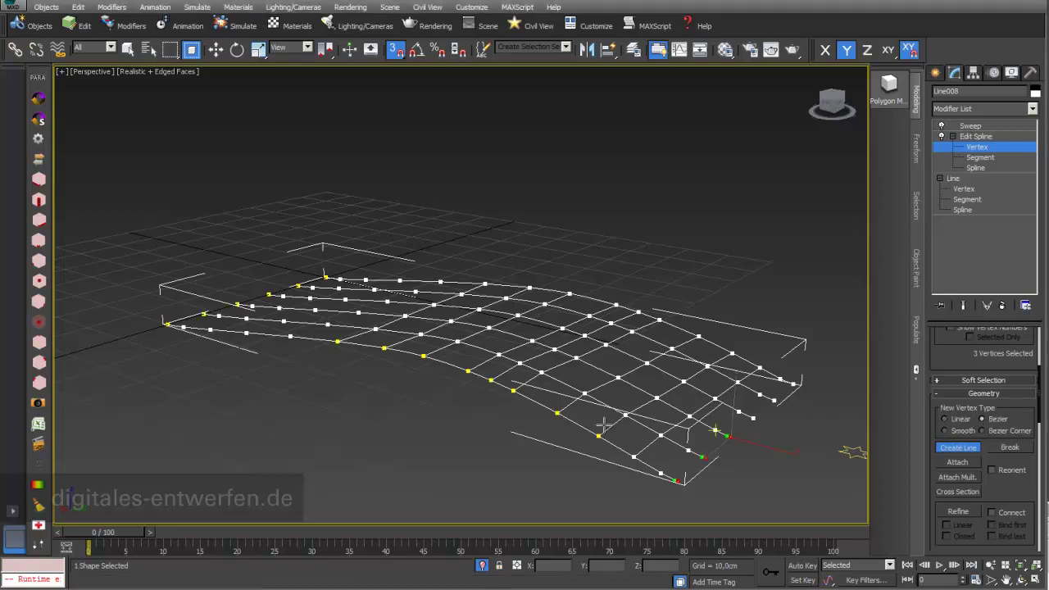
{"action": "left_click", "coordinate": [290, 336]}
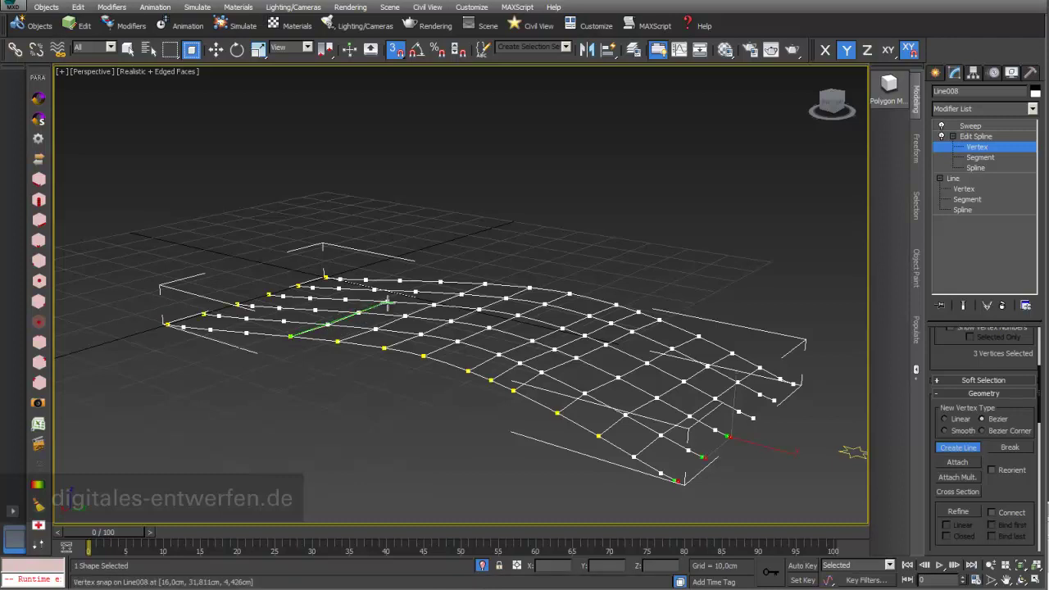
{"action": "left_click", "coordinate": [416, 291]}
{"action": "left_click", "coordinate": [442, 281]}
{"action": "right_click", "coordinate": [441, 281]}
{"action": "left_click", "coordinate": [247, 332]}
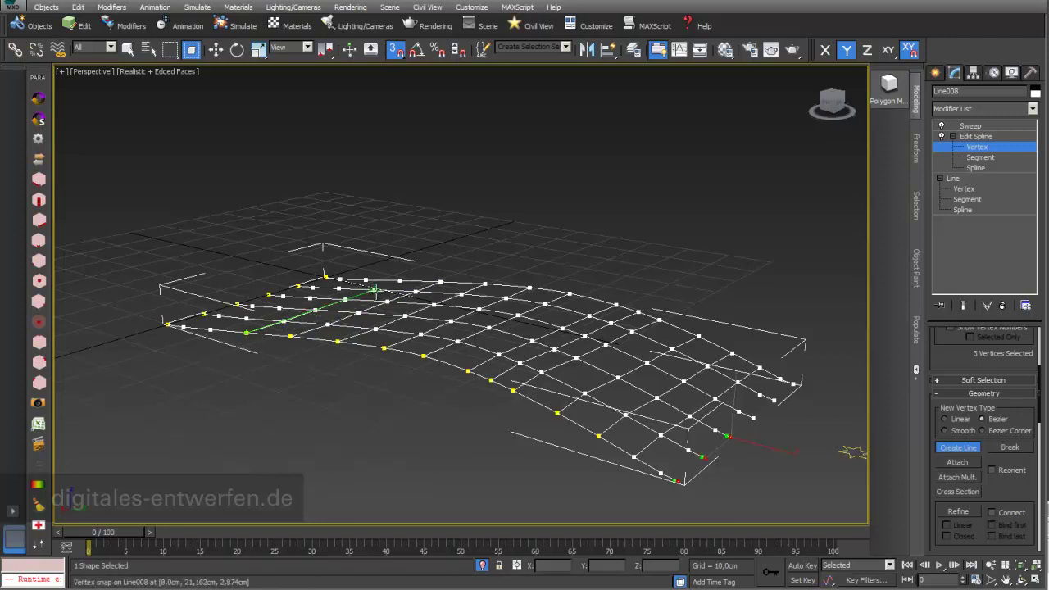
{"action": "left_click", "coordinate": [403, 282]}
{"action": "right_click", "coordinate": [403, 282]}
Step: Create the last two Bezier cross lines near the rear ends of the curves and briefly preview the swept end result
{"action": "left_click", "coordinate": [210, 329]}
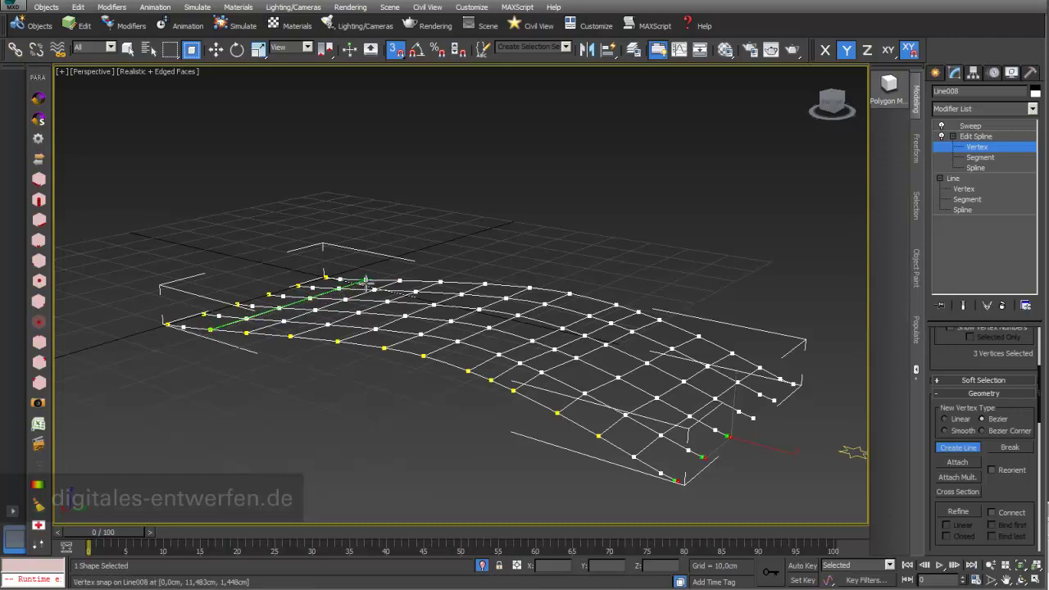
{"action": "left_click", "coordinate": [366, 283]}
{"action": "right_click", "coordinate": [366, 282]}
{"action": "left_click", "coordinate": [183, 327]}
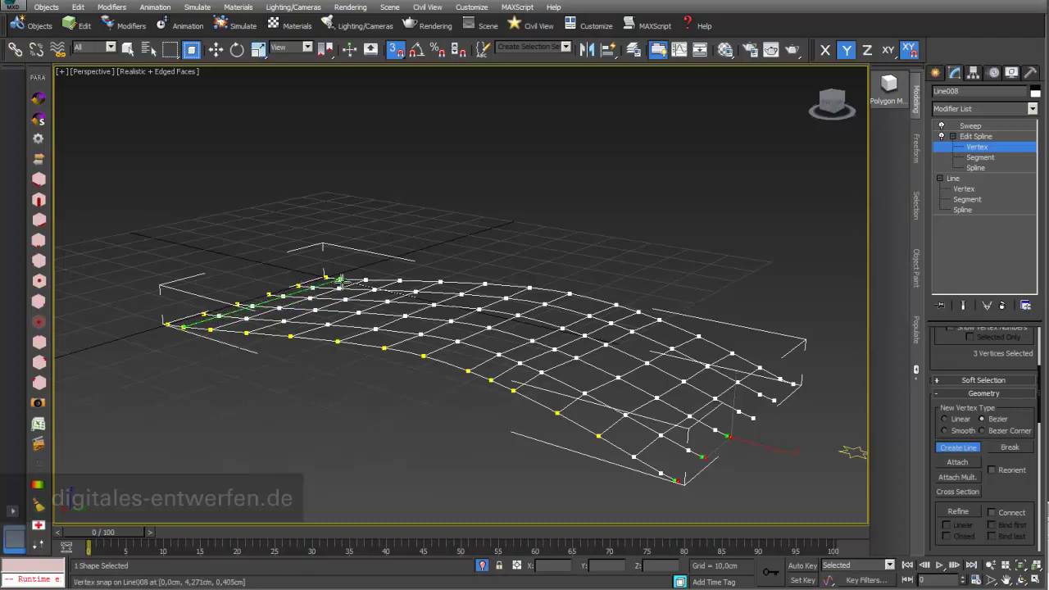
{"action": "left_click", "coordinate": [340, 280]}
{"action": "right_click", "coordinate": [340, 280]}
{"action": "left_click", "coordinate": [958, 447]}
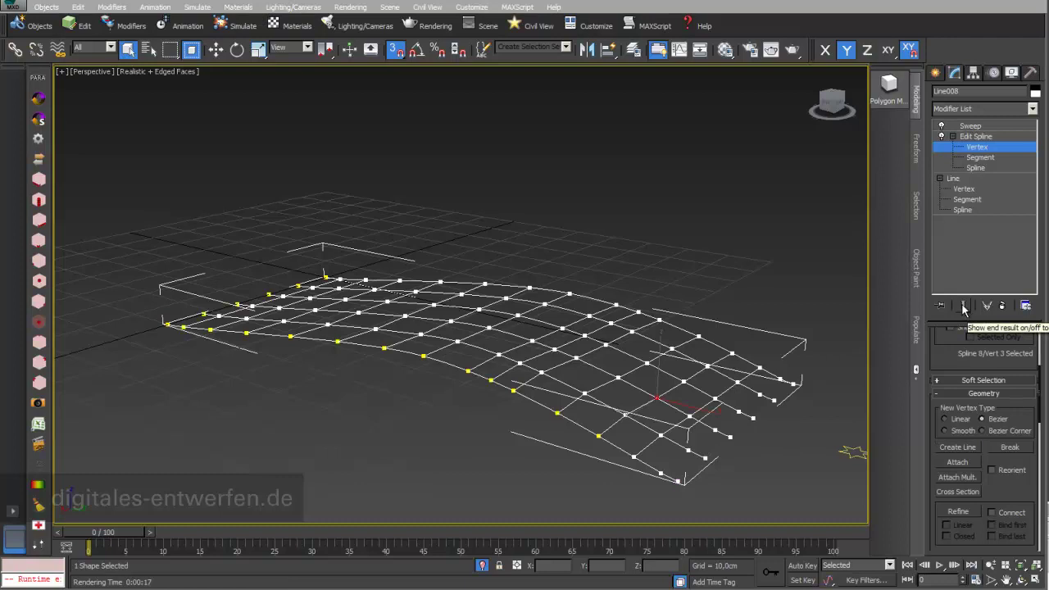
{"action": "left_click", "coordinate": [964, 306]}
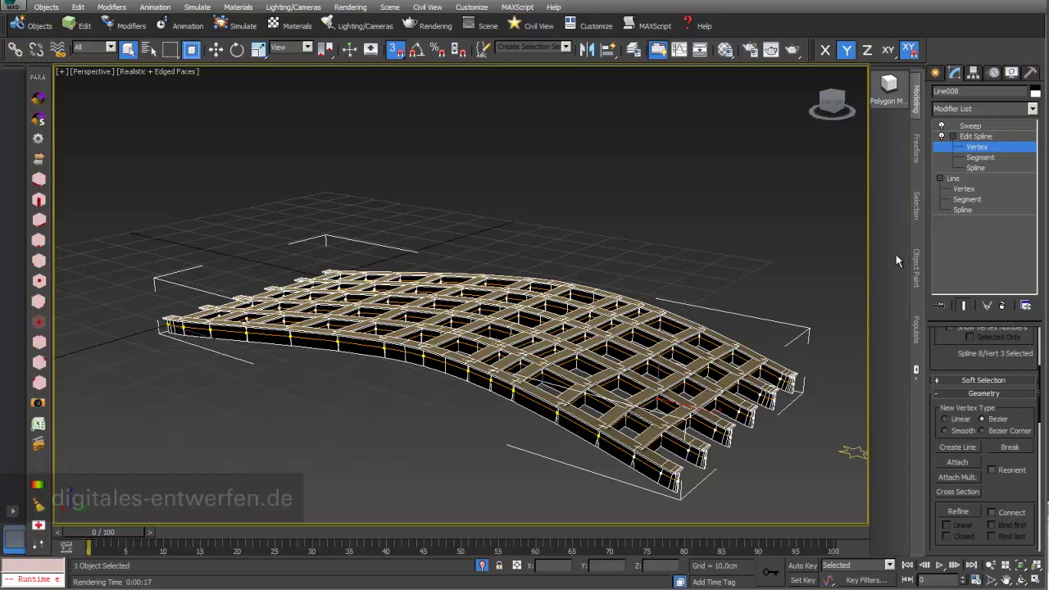
{"action": "left_click", "coordinate": [964, 306]}
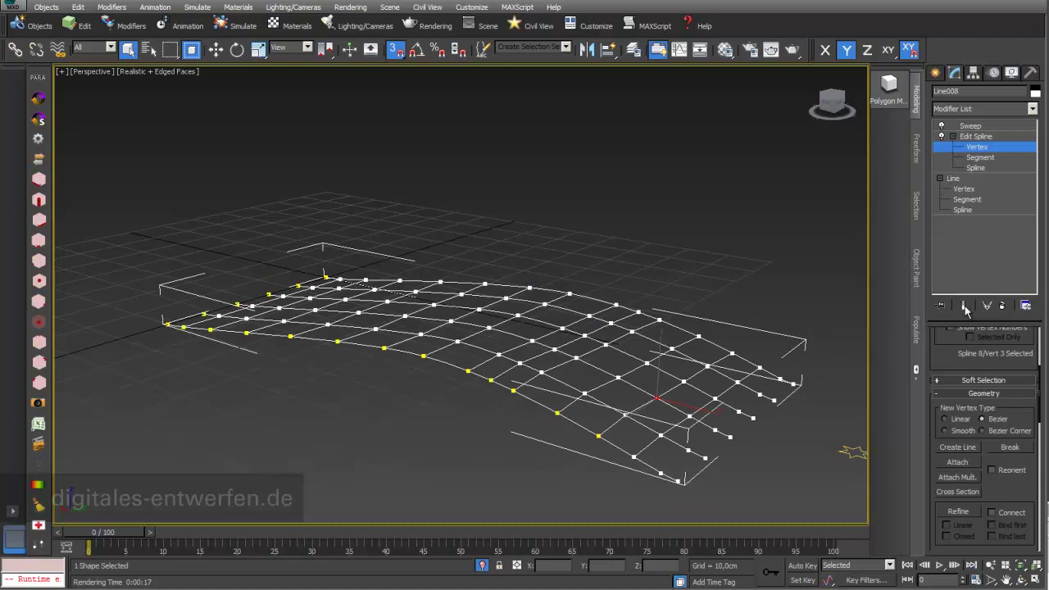
Step: Select all the cross splines at the Edit Spline's Spline level and detach them as a new shape named Shape_Substructure
{"action": "left_click", "coordinate": [976, 168]}
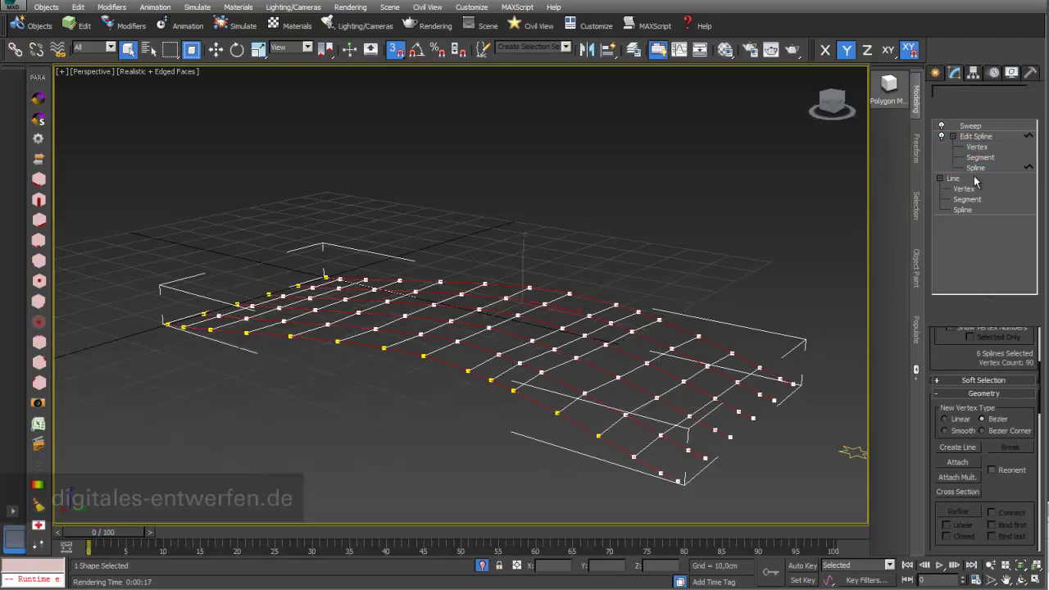
{"action": "left_click", "coordinate": [725, 399]}
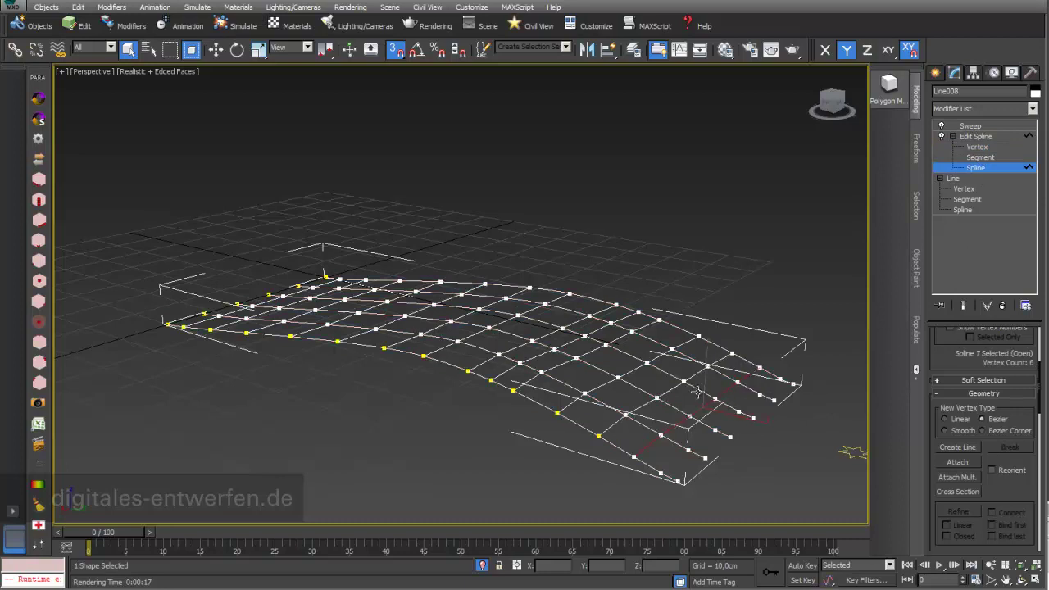
{"action": "left_click", "coordinate": [669, 391], "text": "ctrl"}
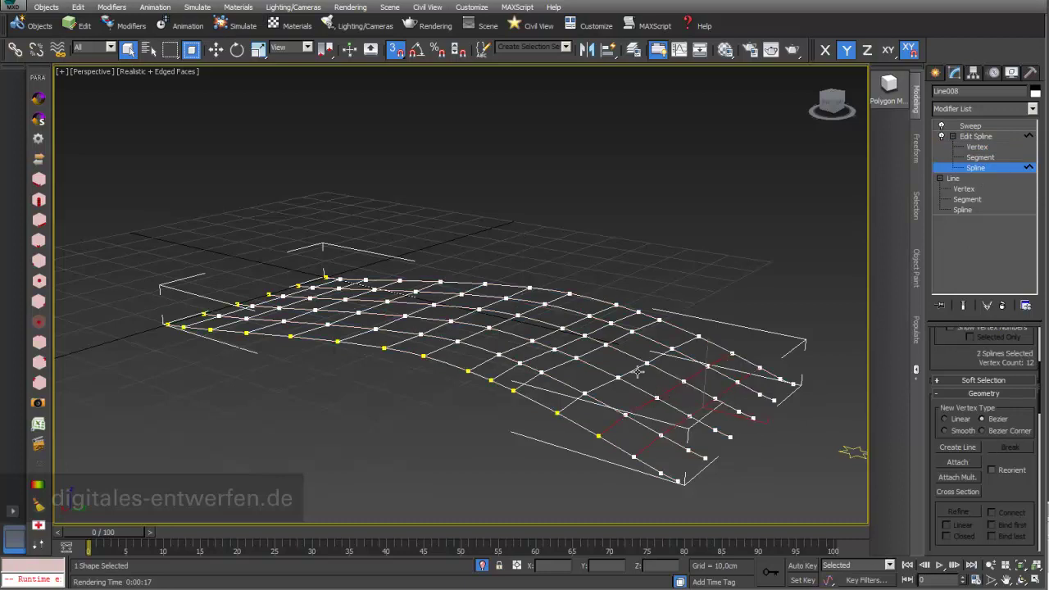
{"action": "left_click", "coordinate": [631, 369], "text": "ctrl"}
{"action": "left_click", "coordinate": [590, 354], "text": "ctrl"}
{"action": "left_click", "coordinate": [571, 341], "text": "ctrl"}
{"action": "left_click", "coordinate": [539, 341], "text": "ctrl"}
{"action": "left_click", "coordinate": [496, 321], "text": "ctrl"}
{"action": "left_click", "coordinate": [470, 316], "text": "ctrl"}
{"action": "left_click", "coordinate": [422, 310], "text": "ctrl"}
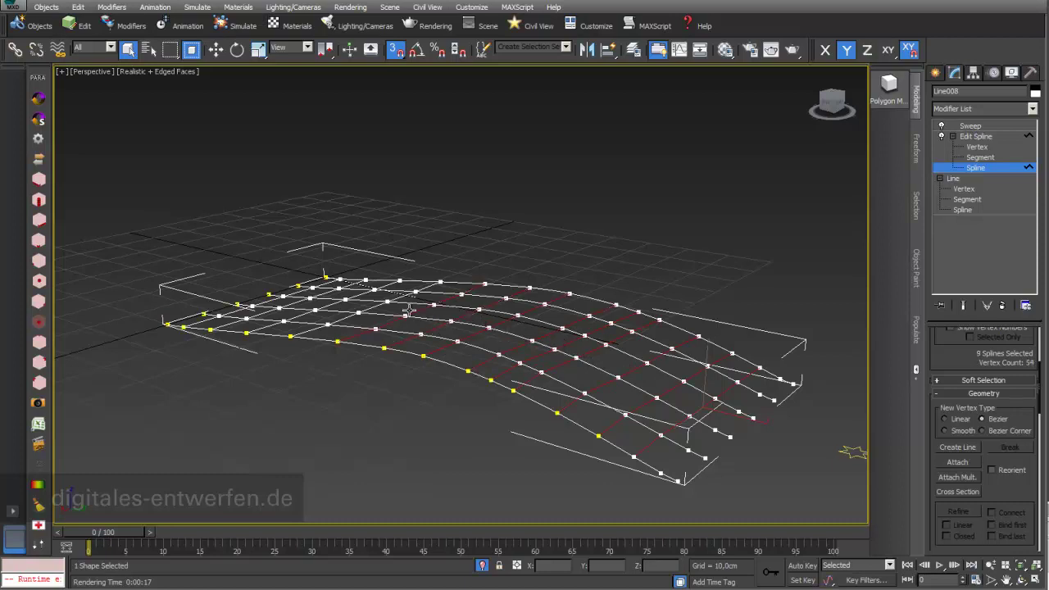
{"action": "left_click", "coordinate": [378, 310], "text": "ctrl"}
{"action": "left_click", "coordinate": [328, 305], "text": "ctrl"}
{"action": "left_click", "coordinate": [302, 302], "text": "ctrl"}
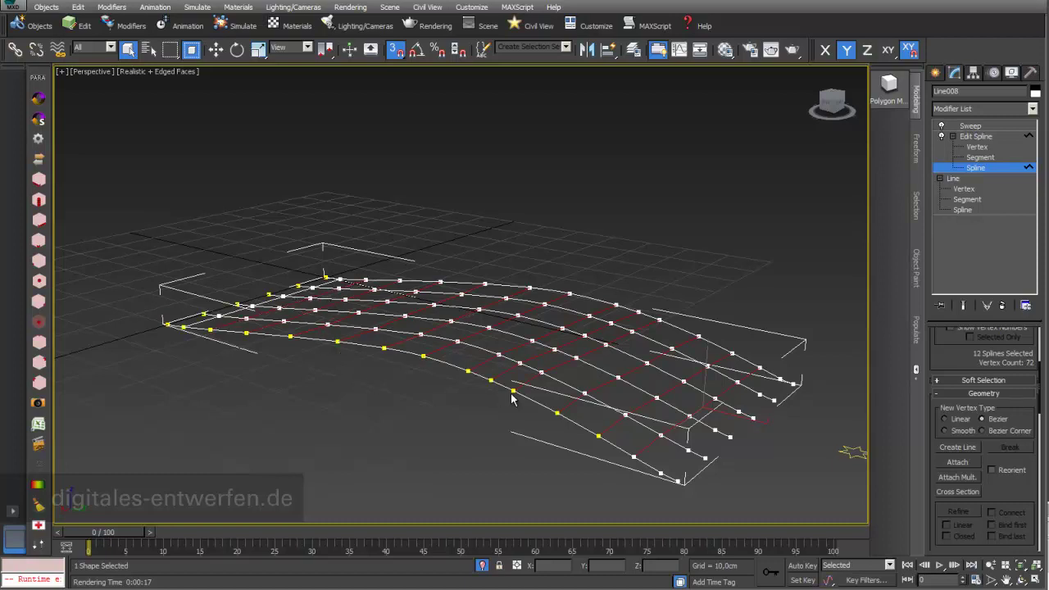
{"action": "left_click_drag", "start_coordinate": [1011, 487], "coordinate": [1030, 23]}
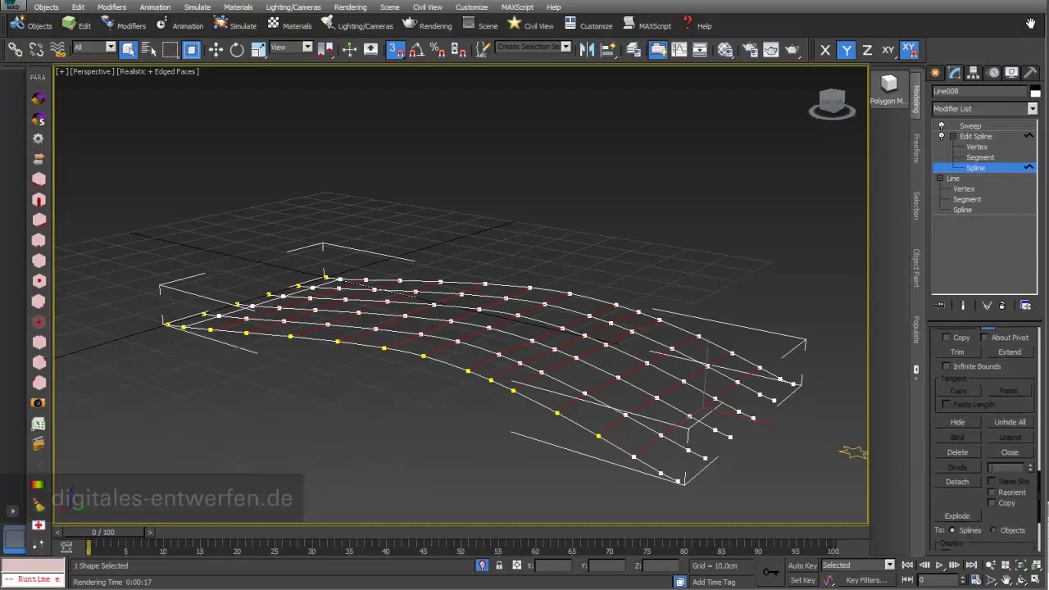
{"action": "left_click", "coordinate": [970, 484]}
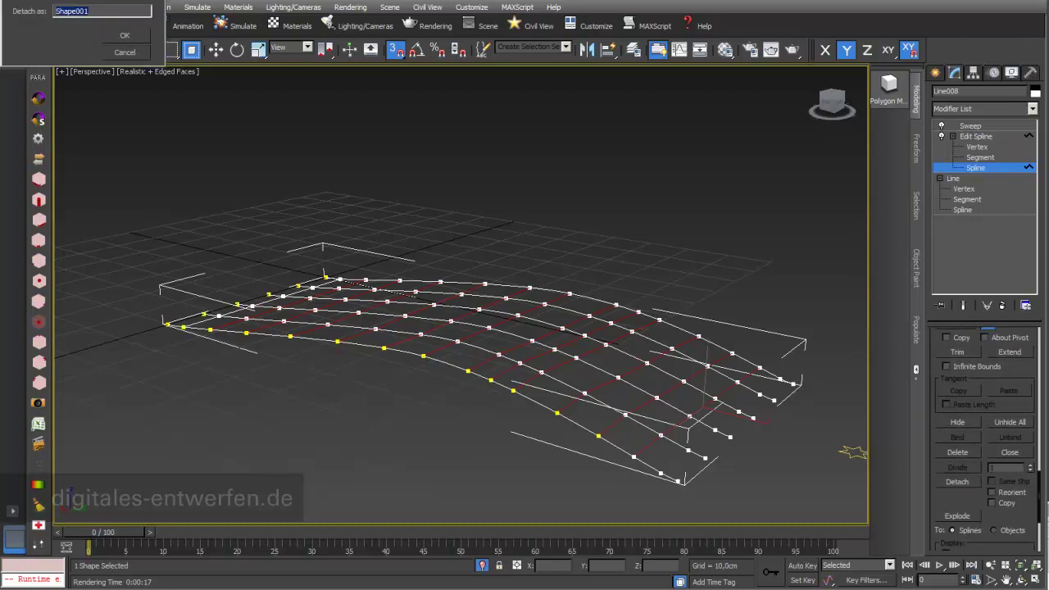
{"action": "left_click_drag", "start_coordinate": [108, 0], "coordinate": [596, 211]}
{"action": "left_click", "coordinate": [579, 229]}
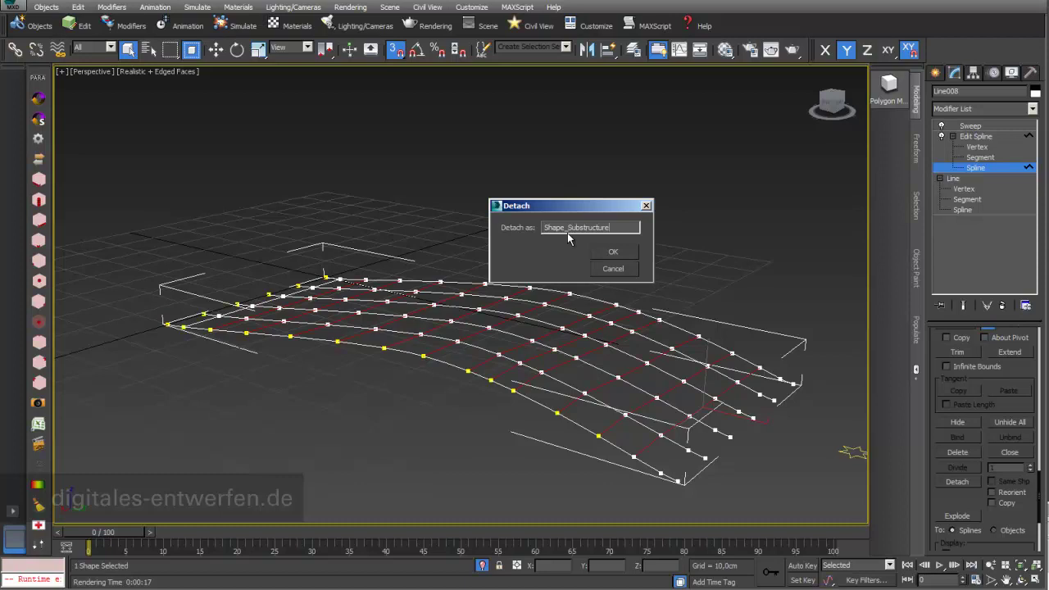
{"action": "left_click", "coordinate": [615, 253]}
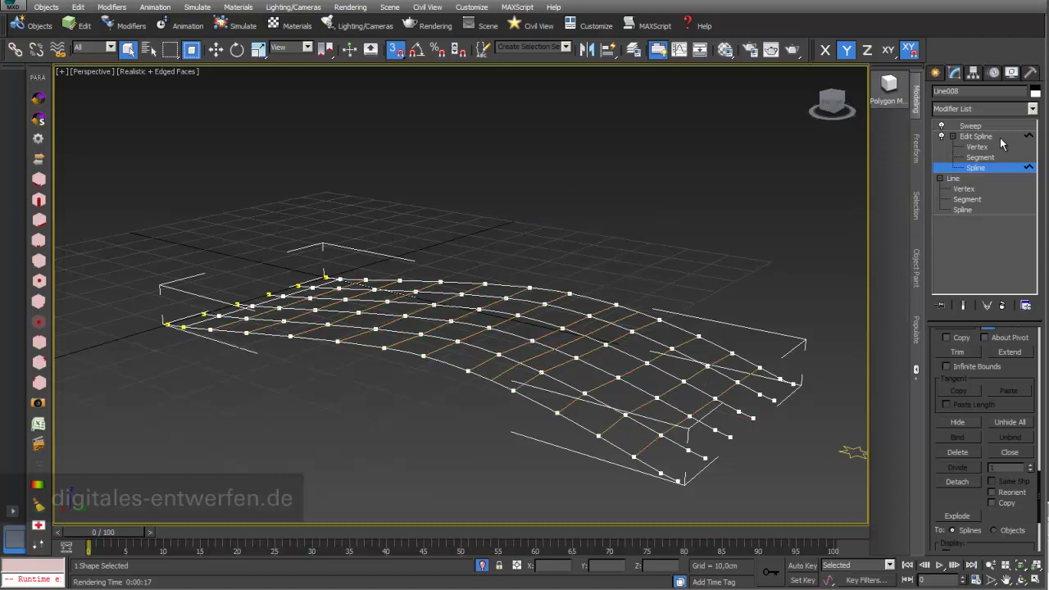
Step: Return the long beams to their Sweep level, select the Shape_Substructure cross lines, and add a Sweep modifier to them
{"action": "left_click", "coordinate": [973, 126]}
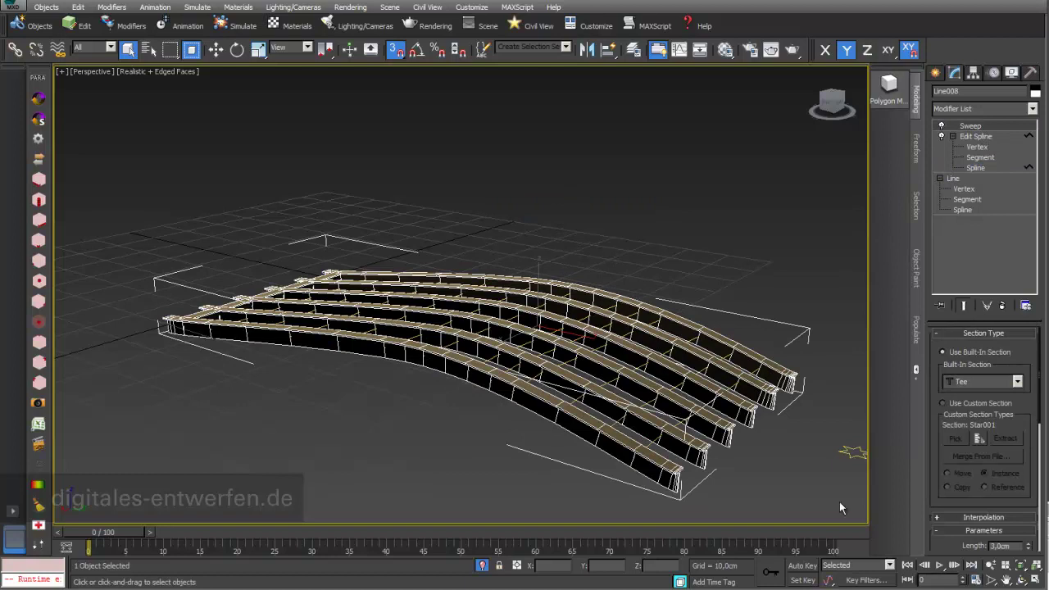
{"action": "middle_click_drag", "start_coordinate": [691, 426], "coordinate": [644, 390]}
{"action": "scroll", "coordinate": [644, 390], "scroll_direction": "up", "scroll_amount": 3}
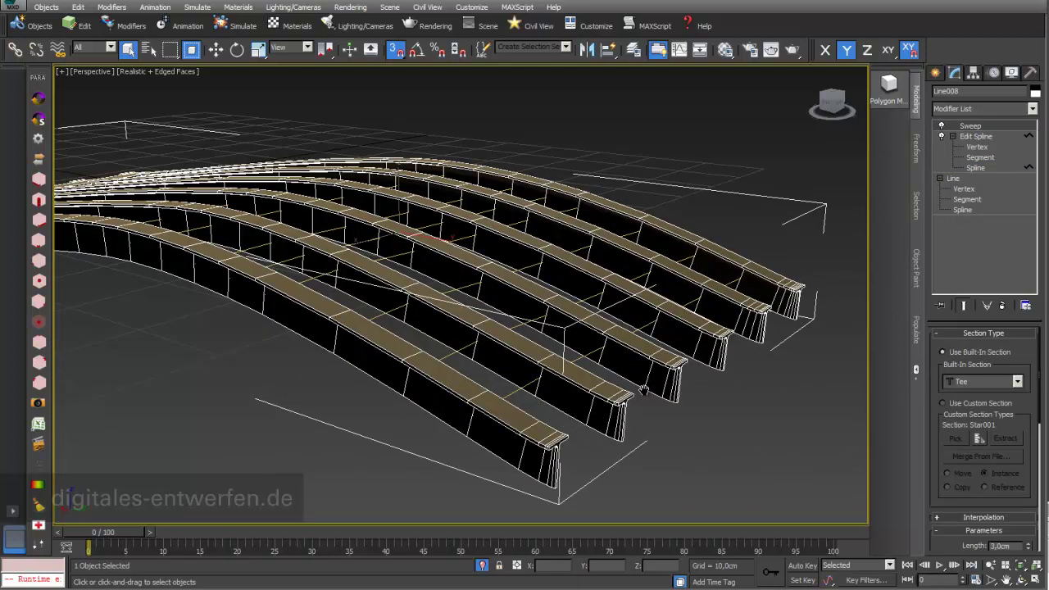
{"action": "left_click", "coordinate": [518, 392]}
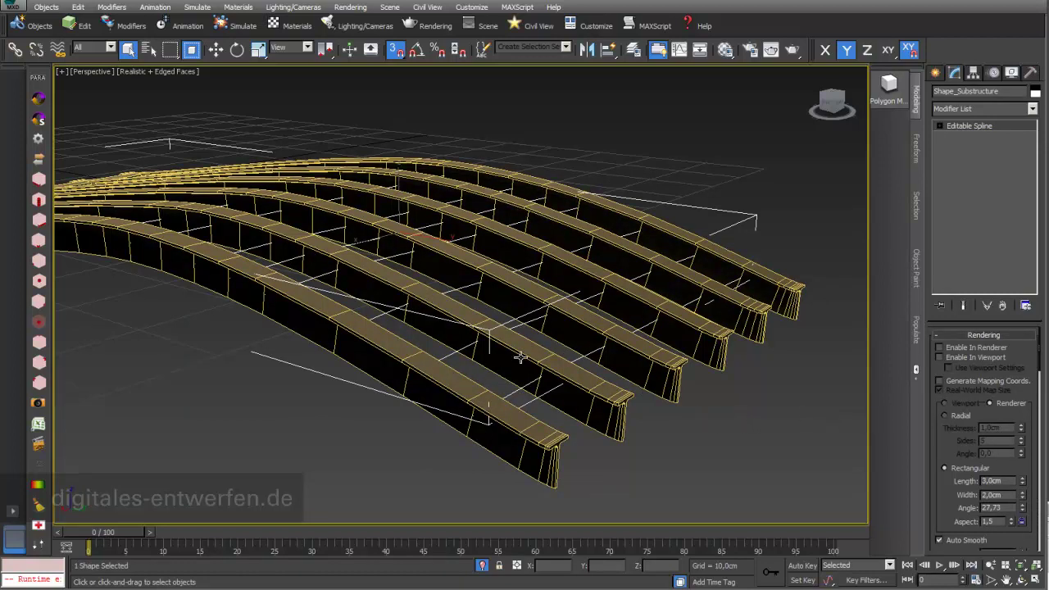
{"action": "middle_click_drag", "start_coordinate": [543, 347], "coordinate": [601, 370]}
{"action": "scroll", "coordinate": [625, 375], "scroll_direction": "down", "scroll_amount": 4}
{"action": "scroll", "coordinate": [600, 370], "scroll_direction": "up", "scroll_amount": 3}
{"action": "scroll", "coordinate": [600, 370], "scroll_direction": "down", "scroll_amount": 3}
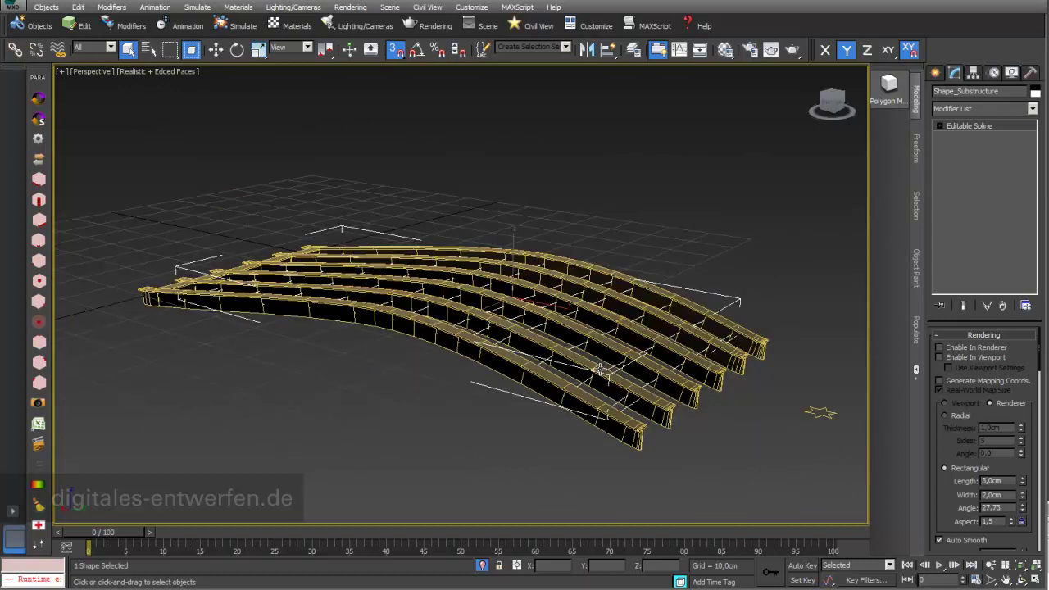
{"action": "left_click", "coordinate": [1032, 109]}
{"action": "left_click_drag", "start_coordinate": [1036, 135], "coordinate": [1041, 450]}
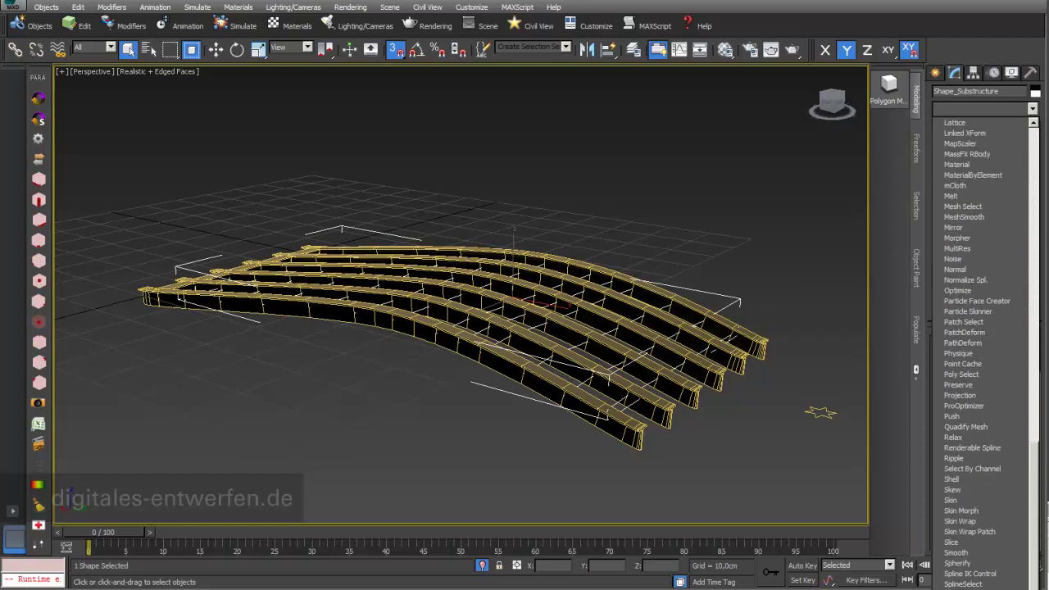
{"action": "left_click", "coordinate": [958, 589]}
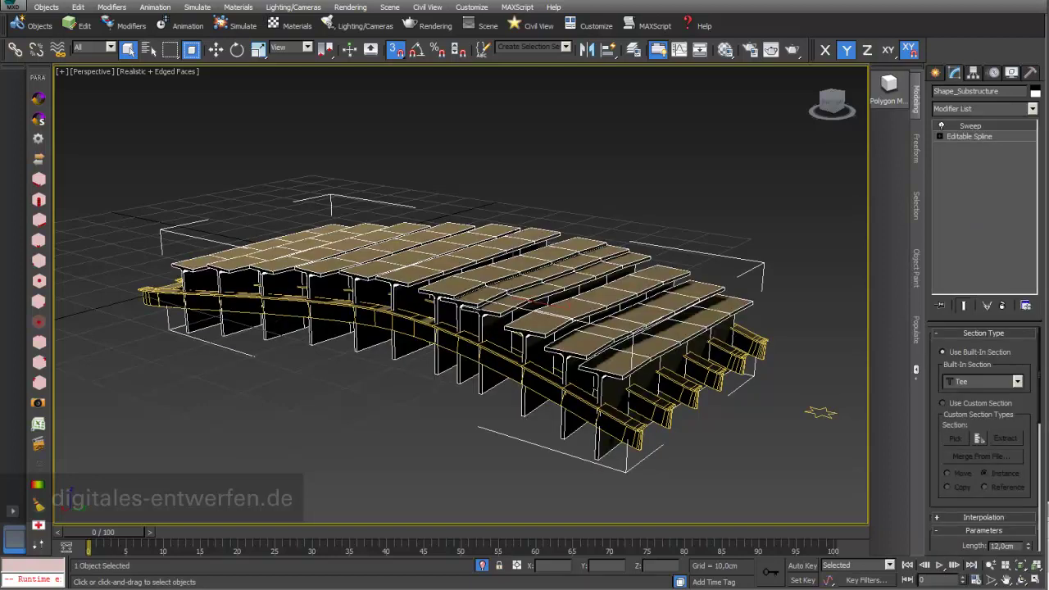
Step: Set the substructure's Tee section to length 2,0 cm, width 1,0 cm, thickness 0,1 cm and corner radius 0,1 cm
{"action": "left_click_drag", "start_coordinate": [1030, 442], "coordinate": [1036, 313]}
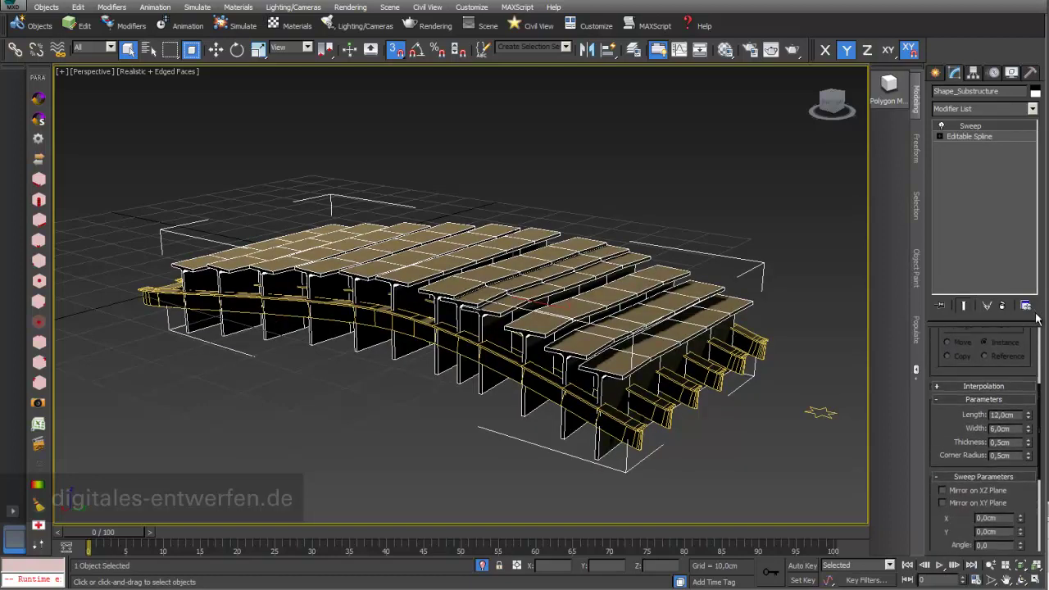
{"action": "double_click", "coordinate": [1020, 414]}
{"action": "type", "text": "2"}
{"action": "key", "text": "Return"}
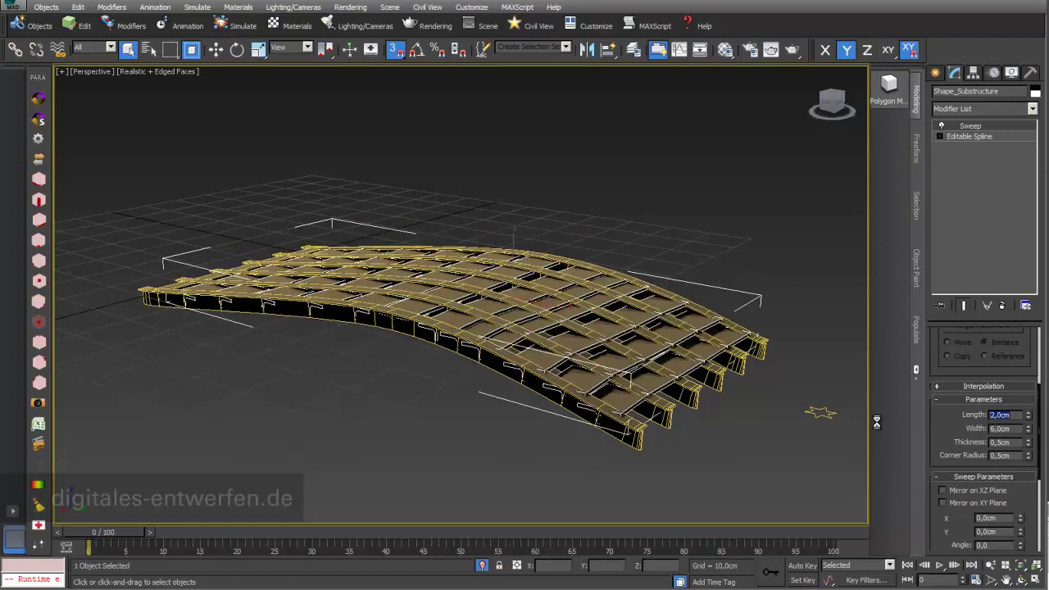
{"action": "double_click", "coordinate": [1014, 429]}
{"action": "type", "text": "1"}
{"action": "key", "text": "Return"}
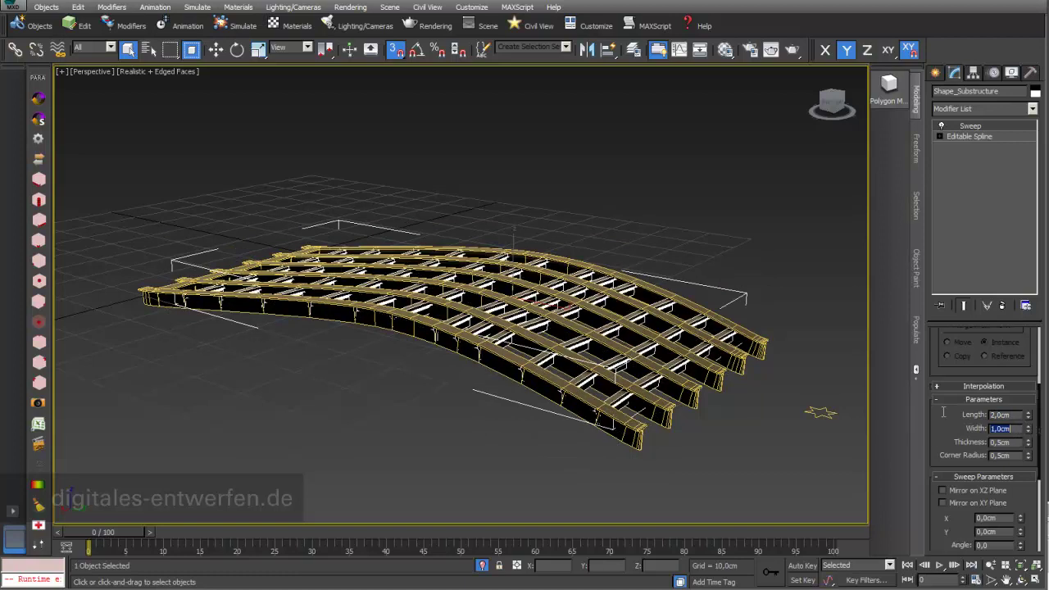
{"action": "key", "text": "Tab"}
{"action": "left_click", "coordinate": [1002, 442]}
{"action": "type", "text": "0,1"}
{"action": "key", "text": "Return"}
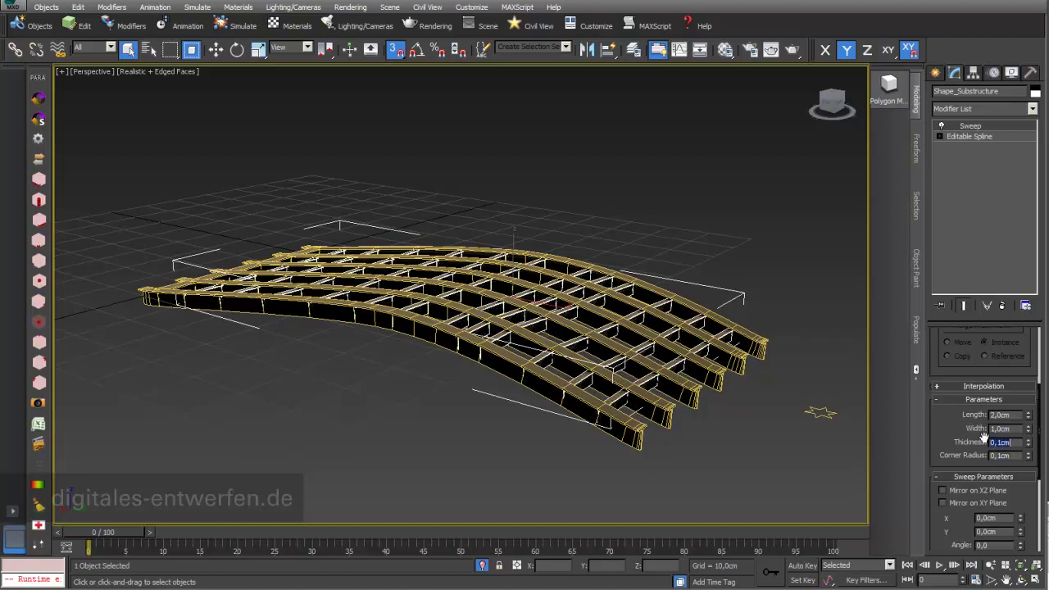
Step: Mirror the substructure's Sweep section on the XY plane, try bottom-centre pivot alignment, and set the pivot alignment to top centre
{"action": "scroll", "coordinate": [662, 284], "scroll_direction": "up", "scroll_amount": 10}
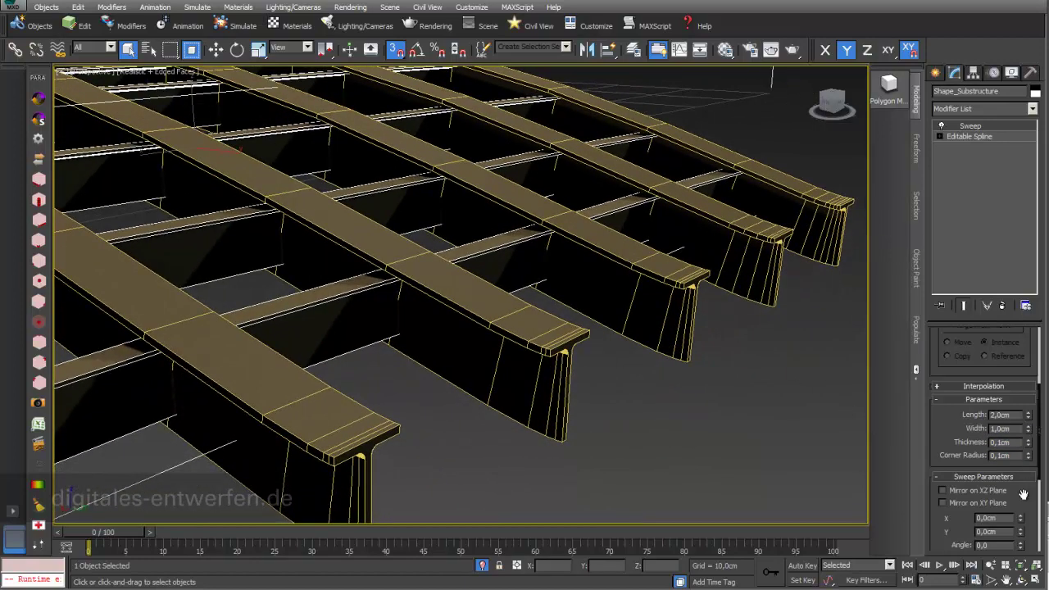
{"action": "left_click", "coordinate": [945, 503]}
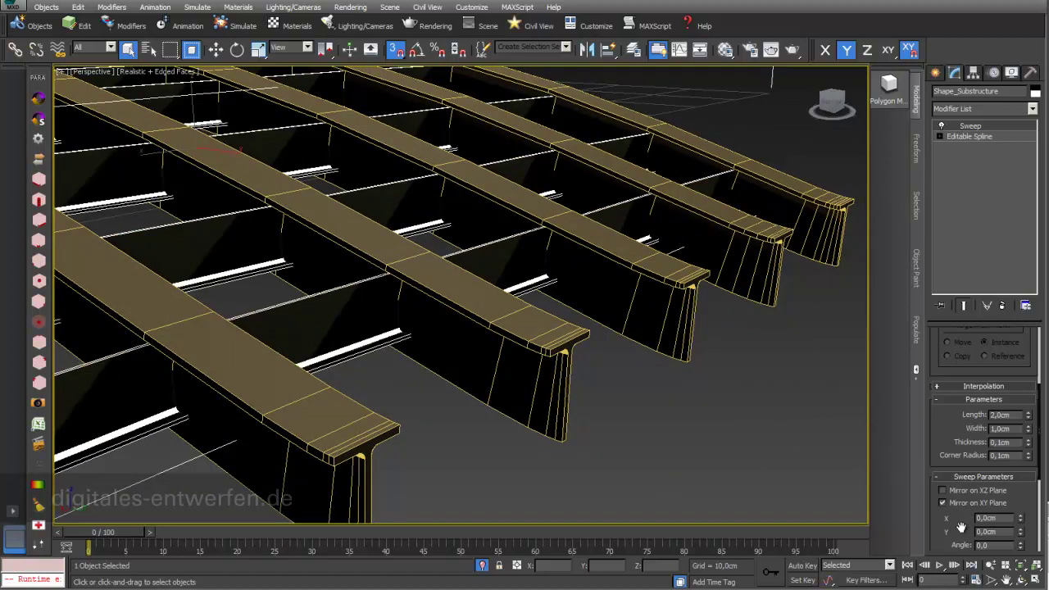
{"action": "scroll", "coordinate": [955, 508], "scroll_direction": "down", "scroll_amount": 5}
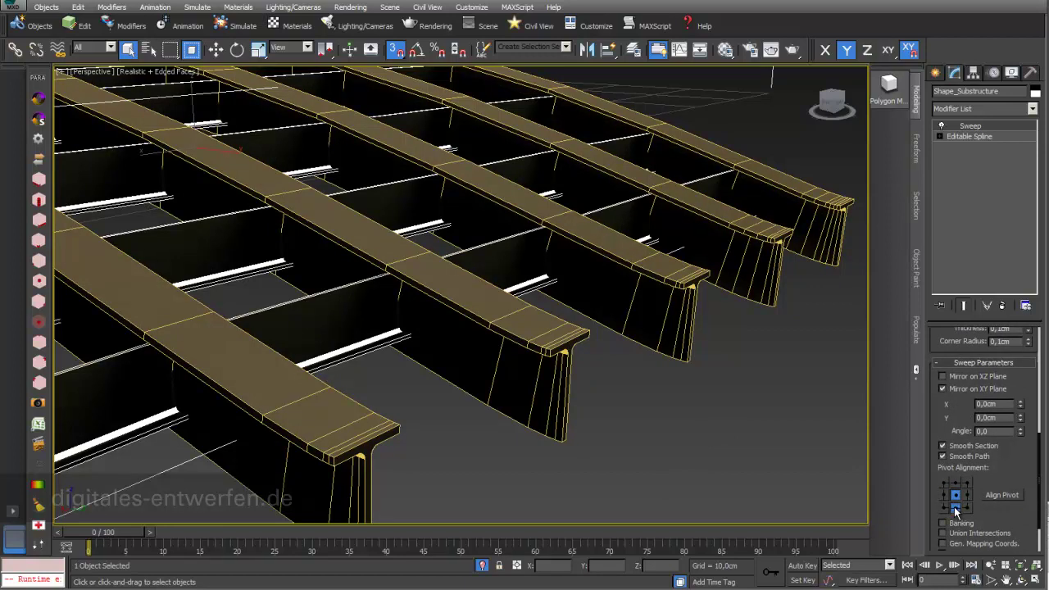
{"action": "left_click", "coordinate": [954, 508]}
{"action": "left_click", "coordinate": [954, 483]}
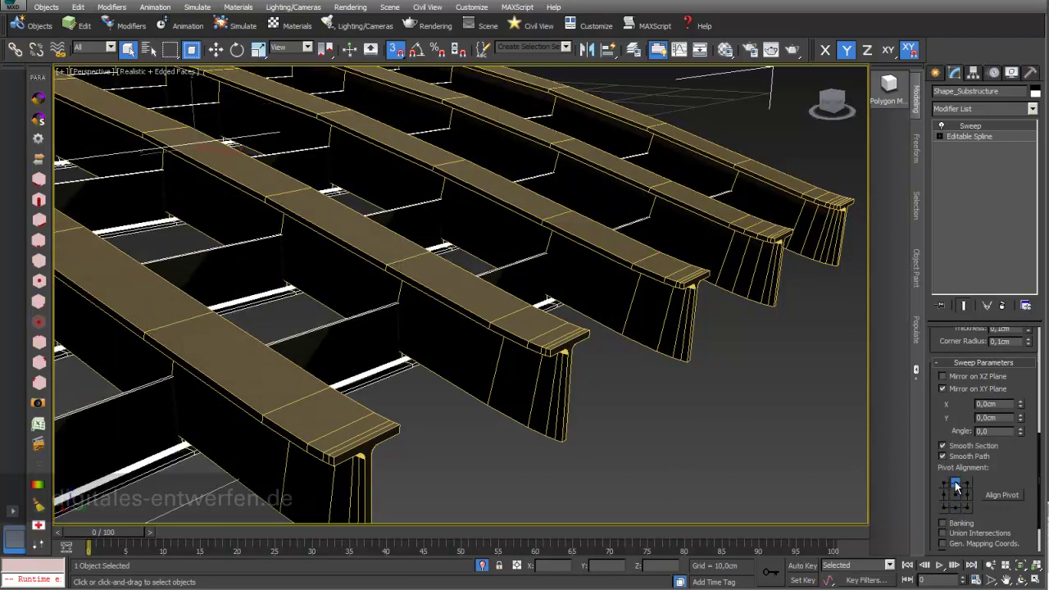
Step: Set the substructure Sweep's Y offset to 0,39 cm
{"action": "left_click_drag", "start_coordinate": [1020, 420], "coordinate": [1020, 393]}
{"action": "scroll", "coordinate": [427, 305], "scroll_direction": "down", "scroll_amount": 6}
{"action": "middle_click_drag", "start_coordinate": [428, 306], "coordinate": [553, 314]}
{"action": "scroll", "coordinate": [570, 326], "scroll_direction": "up", "scroll_amount": 3}
{"action": "left_click", "coordinate": [1021, 579]}
{"action": "mouse_move", "coordinate": [527, 344]}
{"action": "left_mouse_down"}
{"action": "mouse_move", "coordinate": [481, 182]}
{"action": "mouse_move", "coordinate": [417, 109]}
{"action": "mouse_move", "coordinate": [363, 140]}
{"action": "mouse_move", "coordinate": [356, 197]}
{"action": "mouse_move", "coordinate": [426, 206]}
{"action": "mouse_move", "coordinate": [562, 197]}
{"action": "mouse_move", "coordinate": [394, 219]}
{"action": "mouse_move", "coordinate": [434, 265]}
{"action": "mouse_move", "coordinate": [452, 347]}
{"action": "mouse_move", "coordinate": [531, 349]}
{"action": "left_mouse_up"}
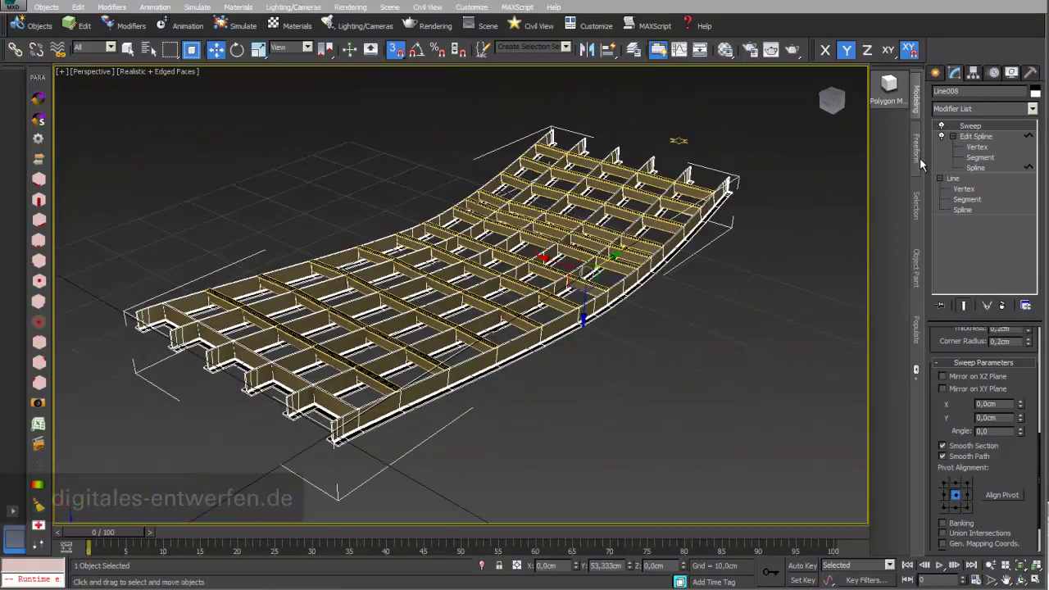
{"action": "right_click", "coordinate": [976, 127]}
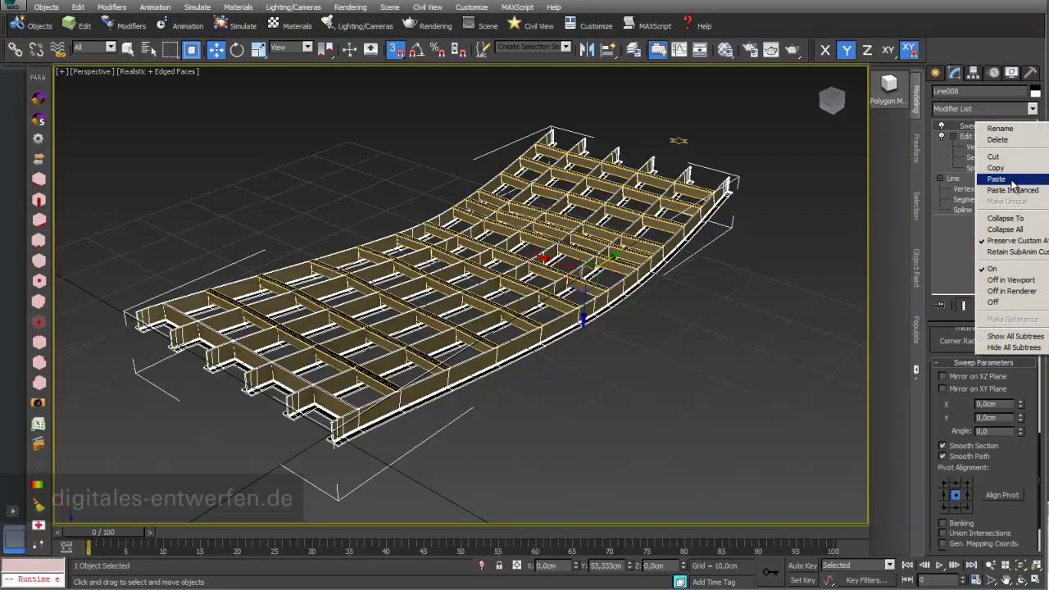
{"action": "left_click", "coordinate": [1011, 180]}
{"action": "scroll", "coordinate": [467, 293], "scroll_direction": "down", "scroll_amount": 4}
{"action": "middle_click_drag", "start_coordinate": [467, 293], "coordinate": [535, 313]}
{"action": "scroll", "coordinate": [535, 314], "scroll_direction": "up", "scroll_amount": 3}
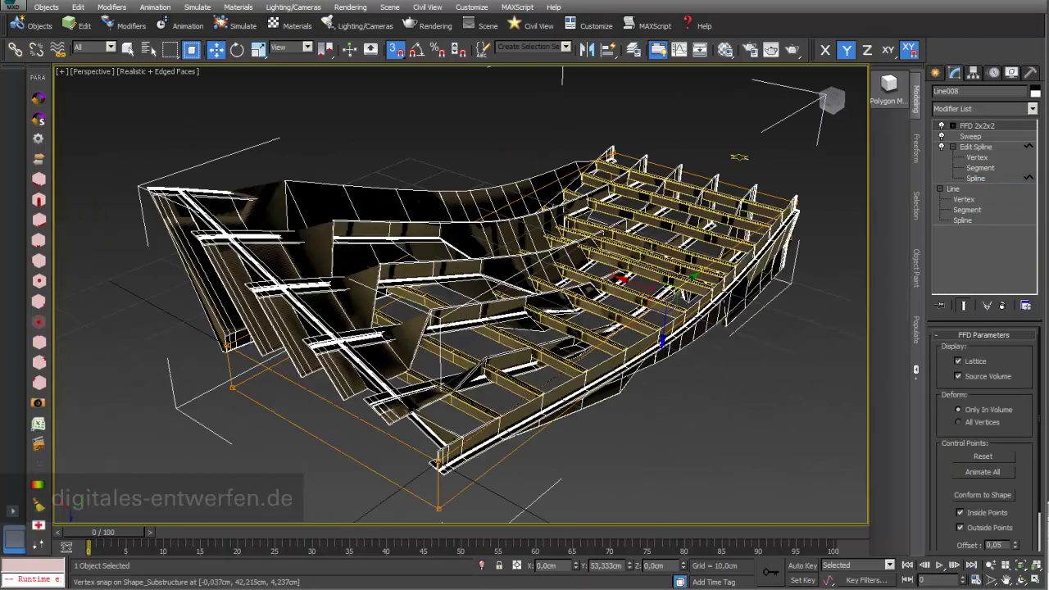
{"action": "left_click", "coordinate": [1021, 579]}
{"action": "left_click_drag", "start_coordinate": [531, 328], "coordinate": [607, 307]}
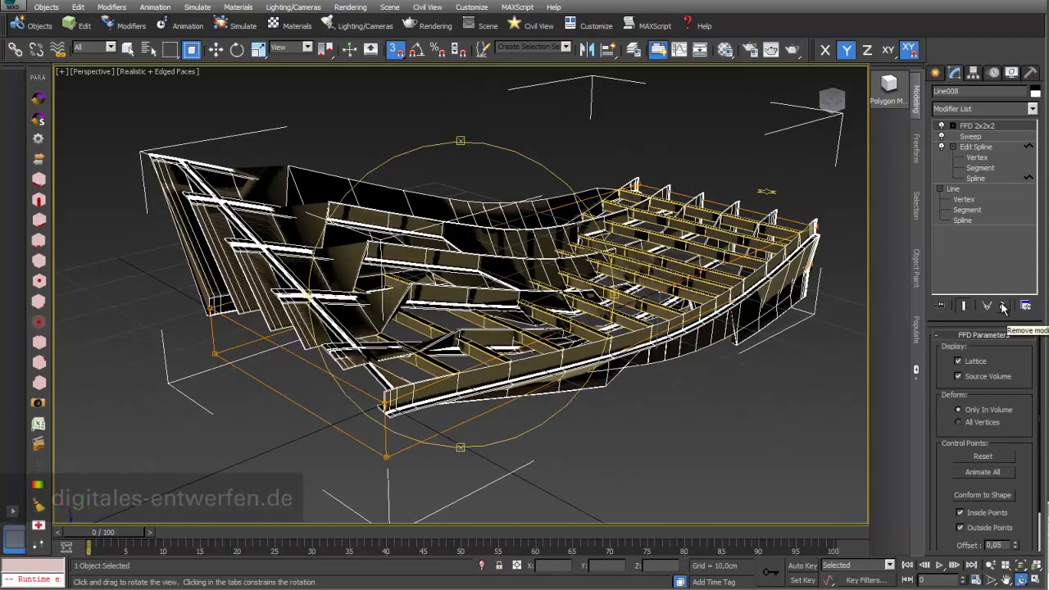
{"action": "left_click", "coordinate": [1003, 305]}
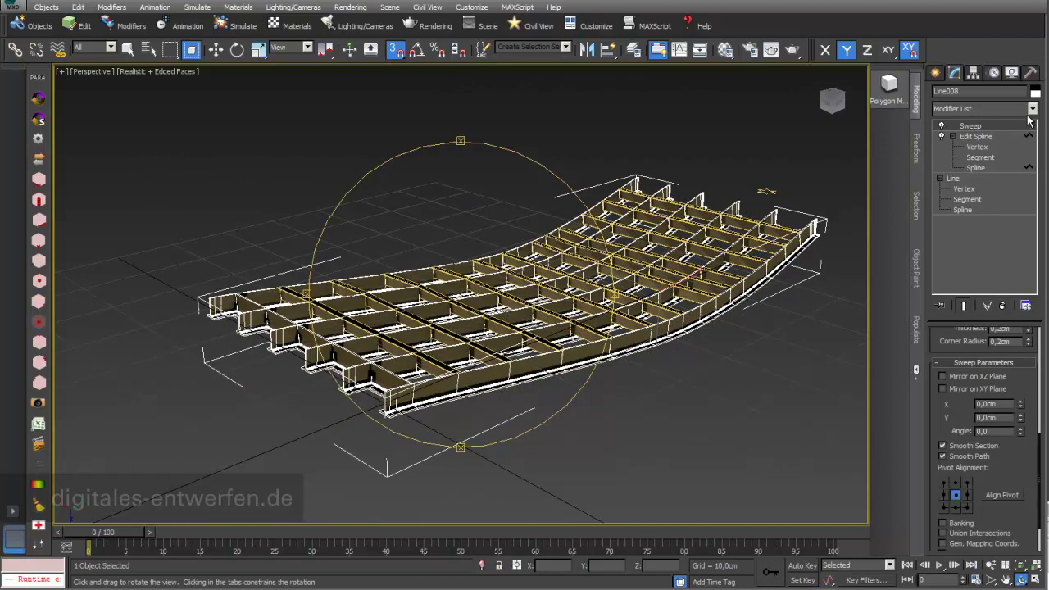
Step: Add a fresh FFD 2x2x2 modifier to the long beams and activate its Control Points level for moving
{"action": "left_click", "coordinate": [1033, 109]}
{"action": "left_click_drag", "start_coordinate": [1034, 156], "coordinate": [1034, 223]}
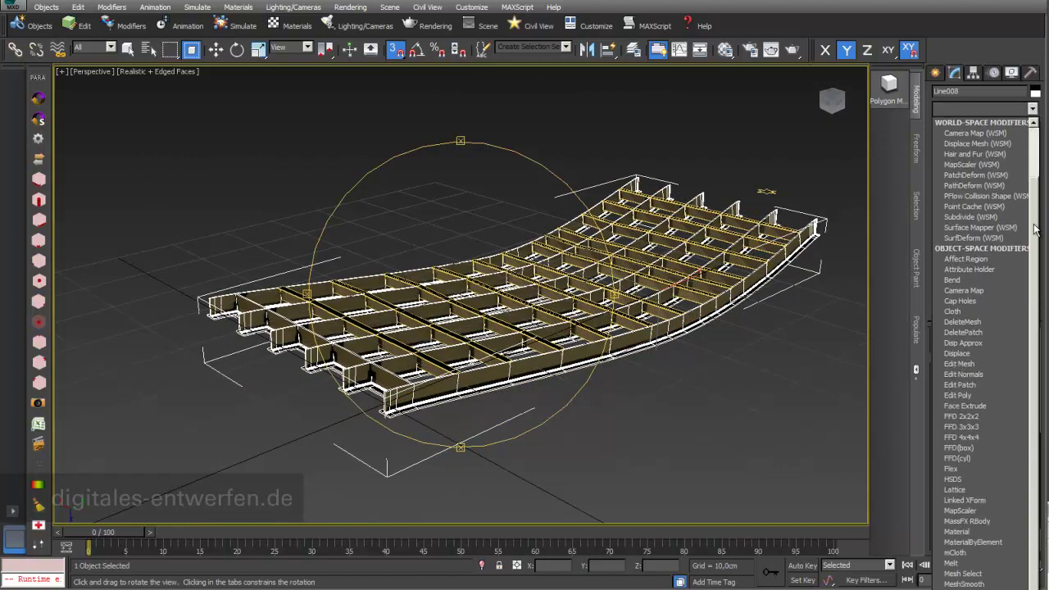
{"action": "left_click", "coordinate": [990, 418]}
{"action": "left_click", "coordinate": [951, 126]}
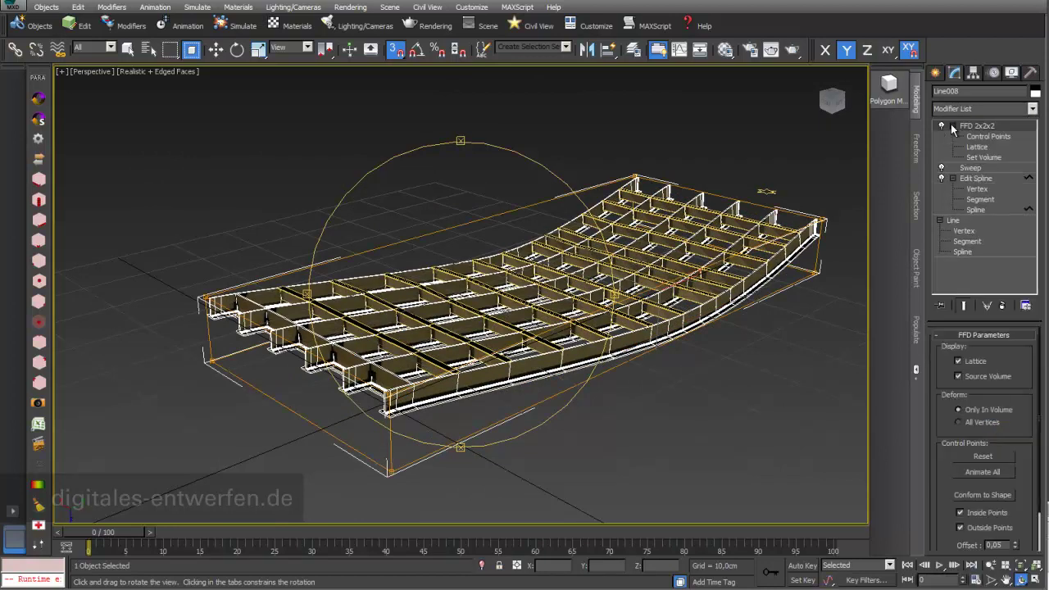
{"action": "left_click", "coordinate": [987, 137]}
{"action": "key", "text": "w"}
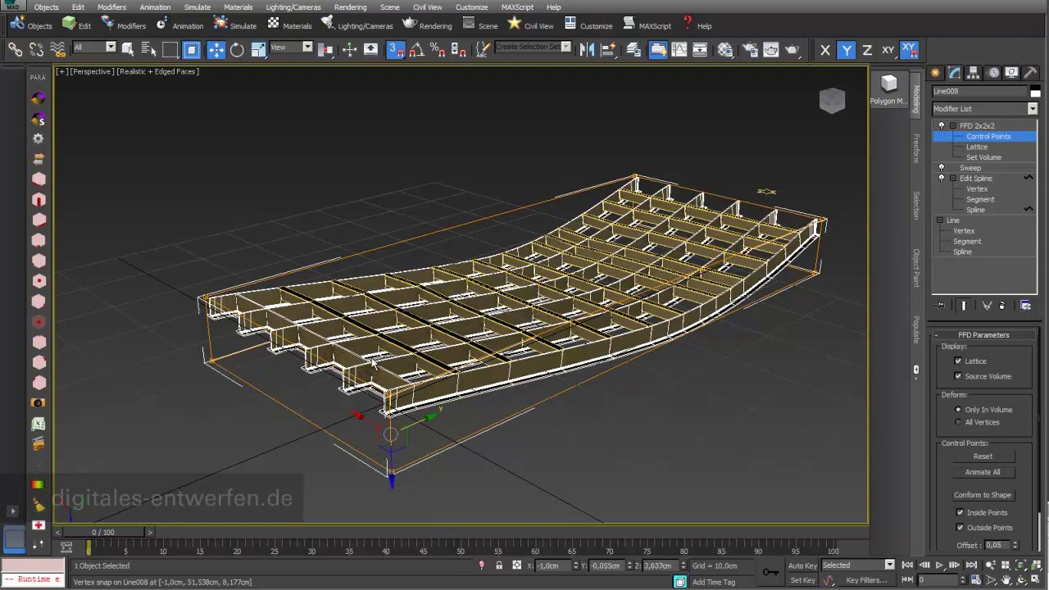
Step: Turn off snapping and move the lattice control points vertically, the near corner's to Z 34,661 cm and the far corner's to Z -7,498 cm
{"action": "left_click", "coordinate": [392, 473]}
{"action": "left_click", "coordinate": [397, 54]}
{"action": "middle_click_drag", "start_coordinate": [468, 185], "coordinate": [529, 40]}
{"action": "left_click_drag", "start_coordinate": [460, 317], "coordinate": [460, 517]}
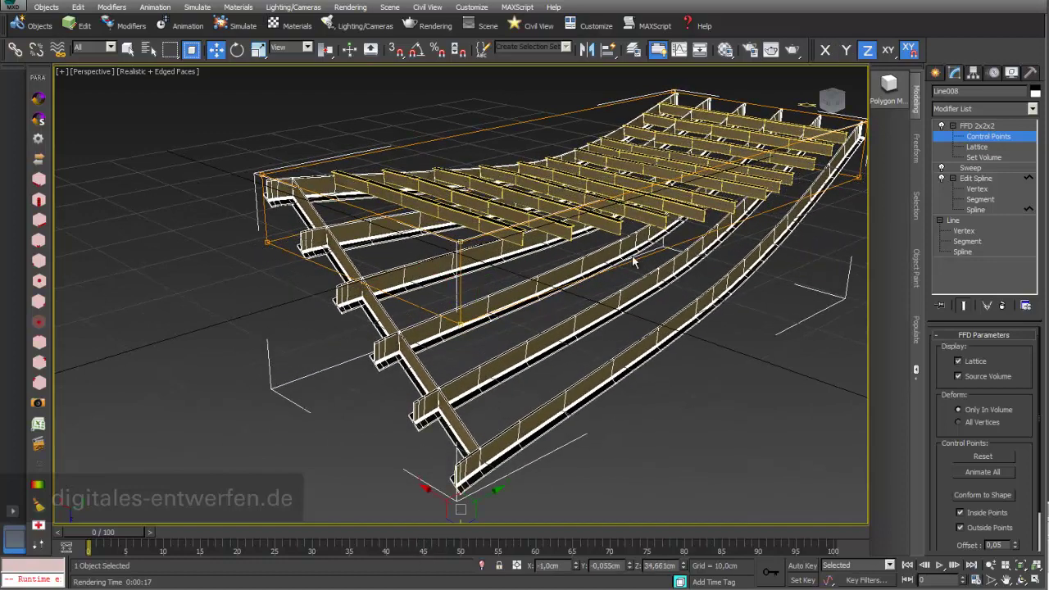
{"action": "middle_click_drag", "start_coordinate": [632, 256], "coordinate": [605, 304]}
{"action": "left_click_drag", "start_coordinate": [620, 107], "coordinate": [676, 204]}
{"action": "middle_click_drag", "start_coordinate": [673, 178], "coordinate": [670, 213]}
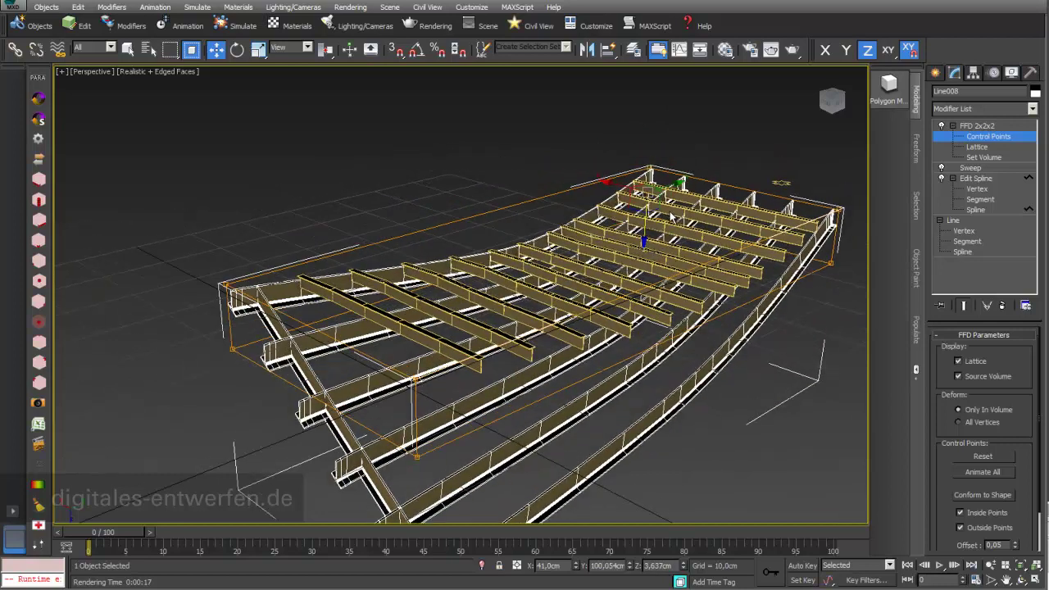
{"action": "left_click", "coordinate": [647, 232]}
{"action": "left_click_drag", "start_coordinate": [639, 127], "coordinate": [647, 182]}
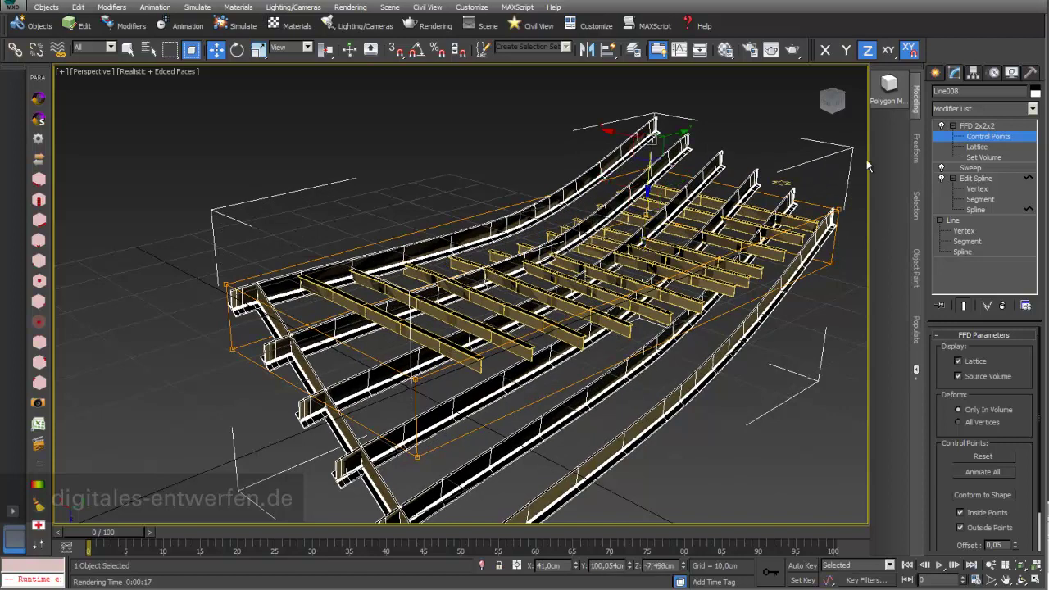
Step: Copy the long beams' FFD 2x2x2 modifier and paste it as an instance above the Sweep of Shape_Substructure
{"action": "left_click", "coordinate": [993, 126]}
{"action": "right_click", "coordinate": [989, 127]}
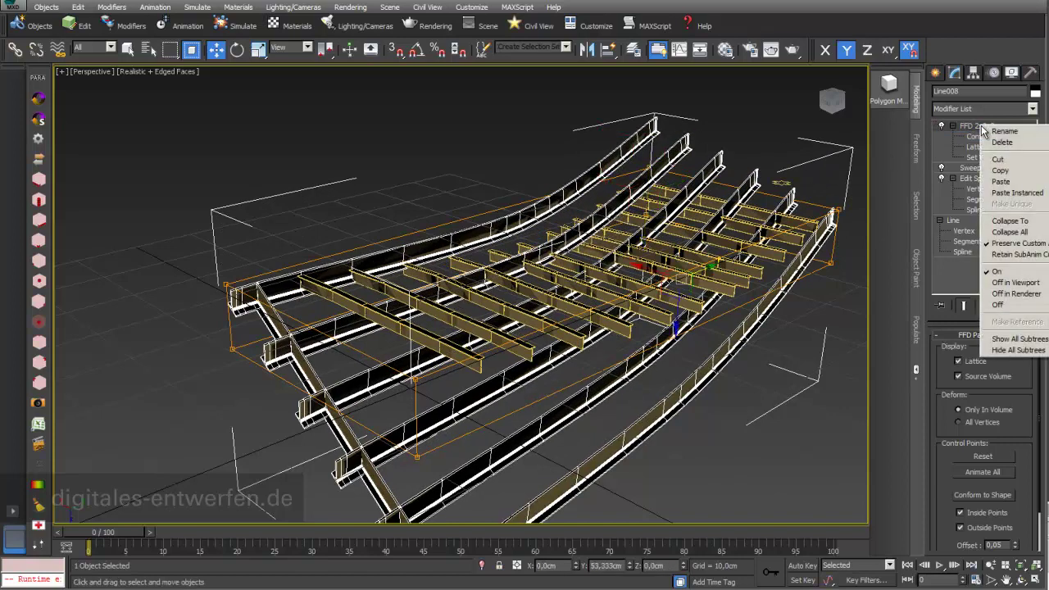
{"action": "left_click", "coordinate": [1010, 174]}
{"action": "left_click", "coordinate": [764, 398]}
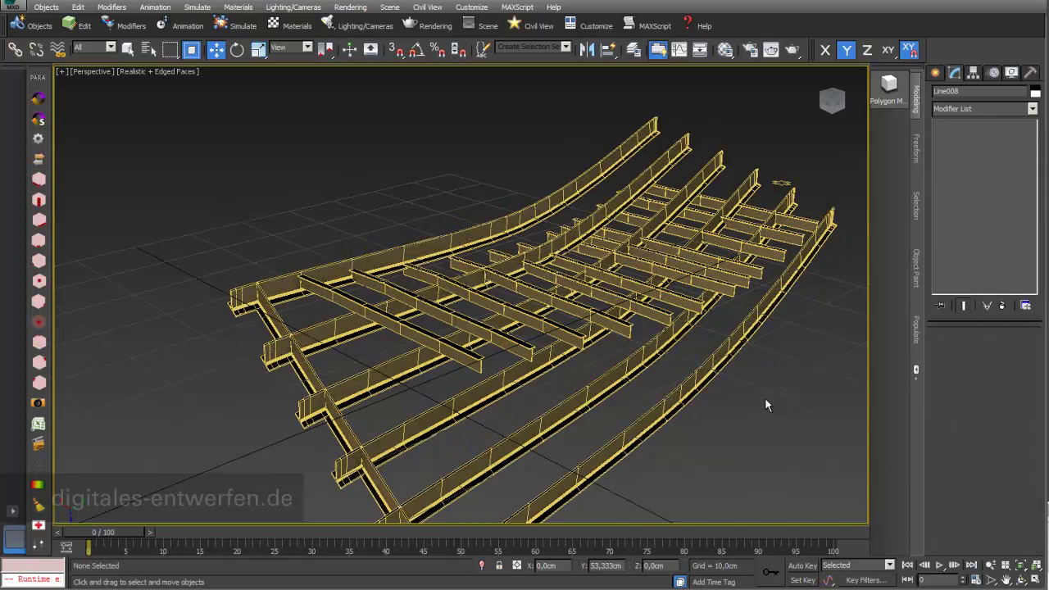
{"action": "left_click", "coordinate": [684, 305]}
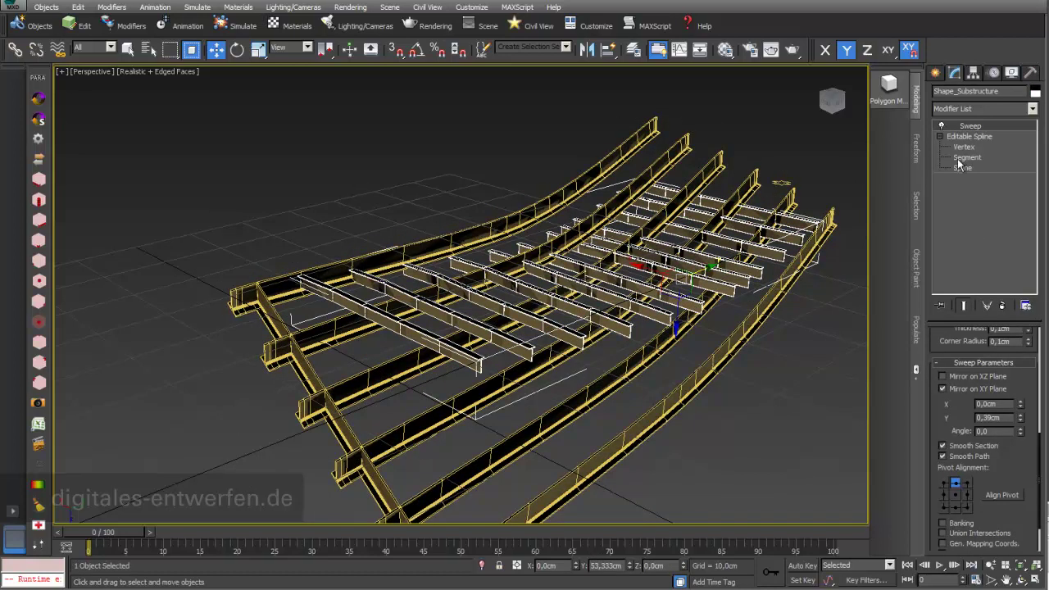
{"action": "right_click", "coordinate": [980, 128]}
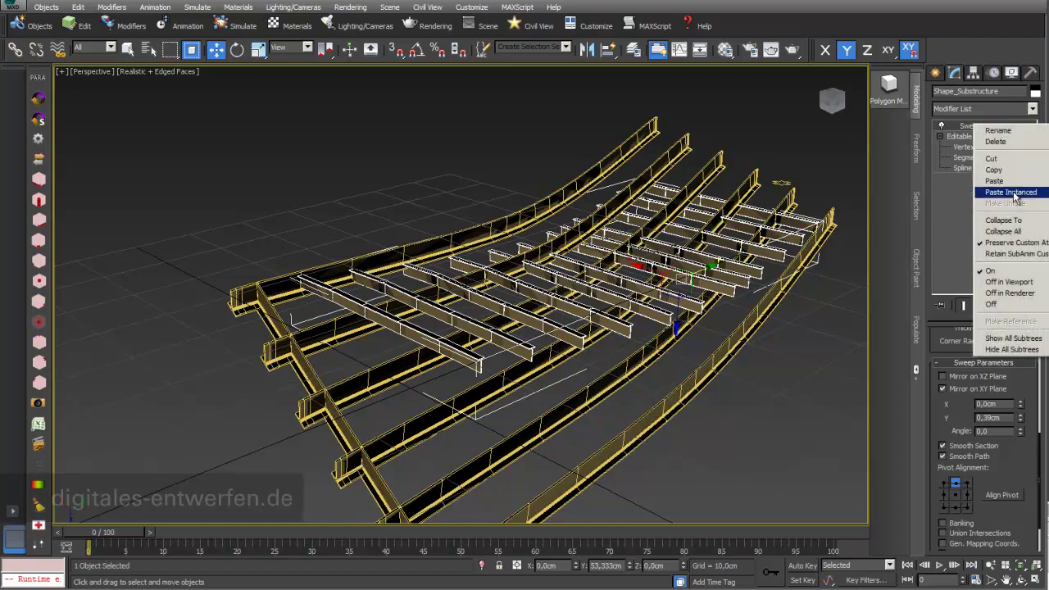
{"action": "left_click", "coordinate": [1011, 193]}
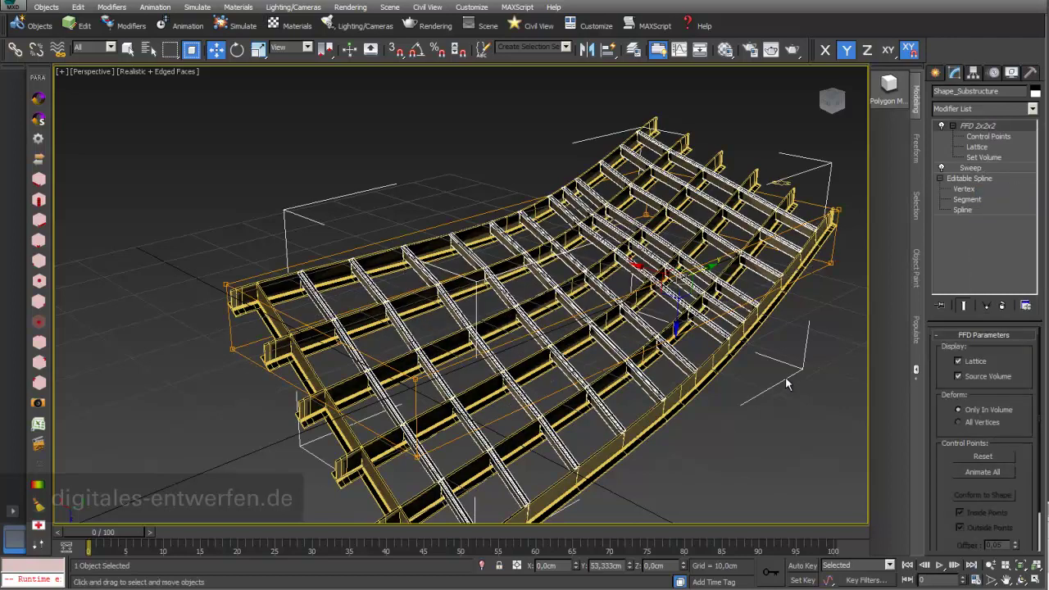
Step: Hide the grid in the perspective viewport
{"action": "left_click", "coordinate": [1020, 579]}
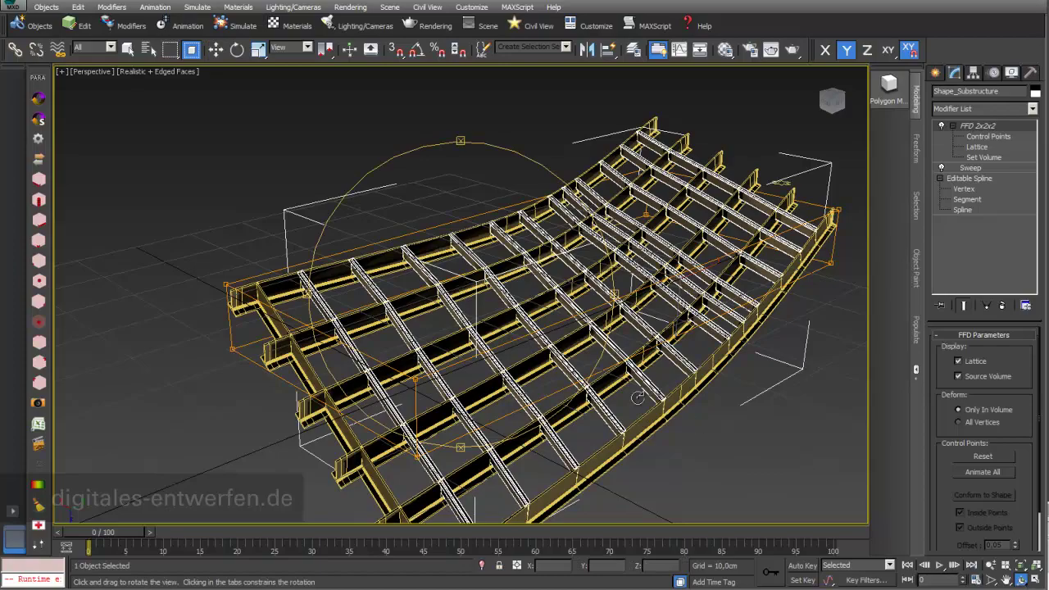
{"action": "left_click_drag", "start_coordinate": [460, 357], "coordinate": [470, 312]}
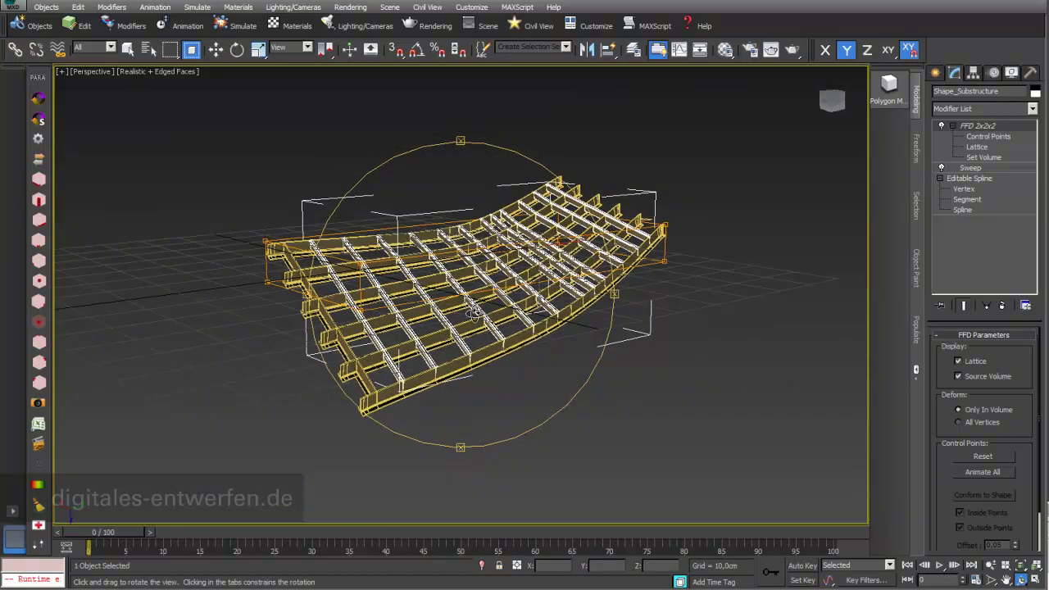
{"action": "key", "text": "g"}
{"action": "left_click_drag", "start_coordinate": [484, 350], "coordinate": [494, 371]}
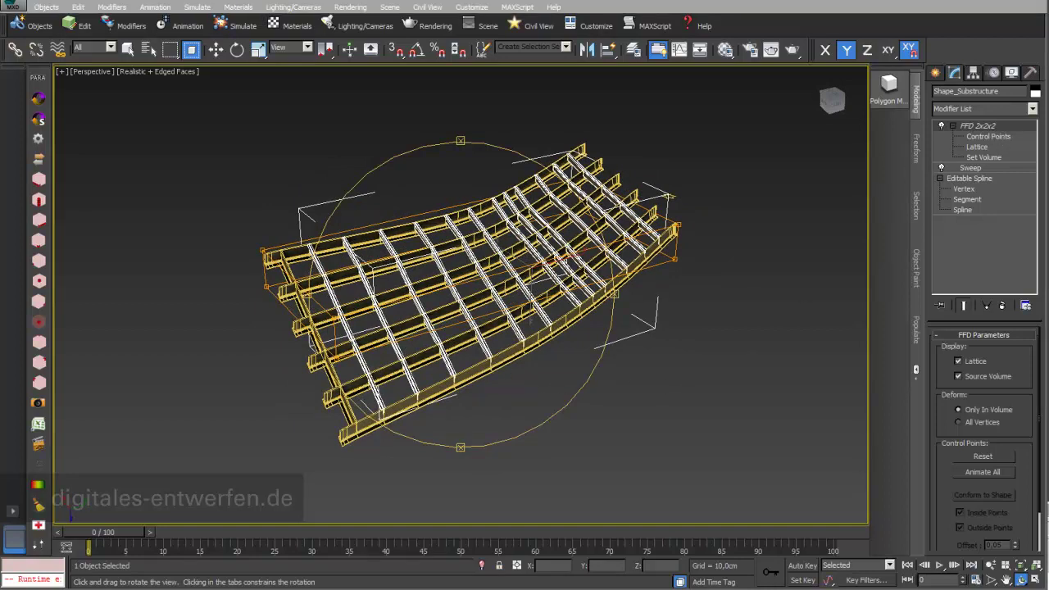
Step: Move the near corner's control points of the substructure's instanced FFD vertically to Z 21,321 cm
{"action": "left_click", "coordinate": [997, 136]}
{"action": "key", "text": "w"}
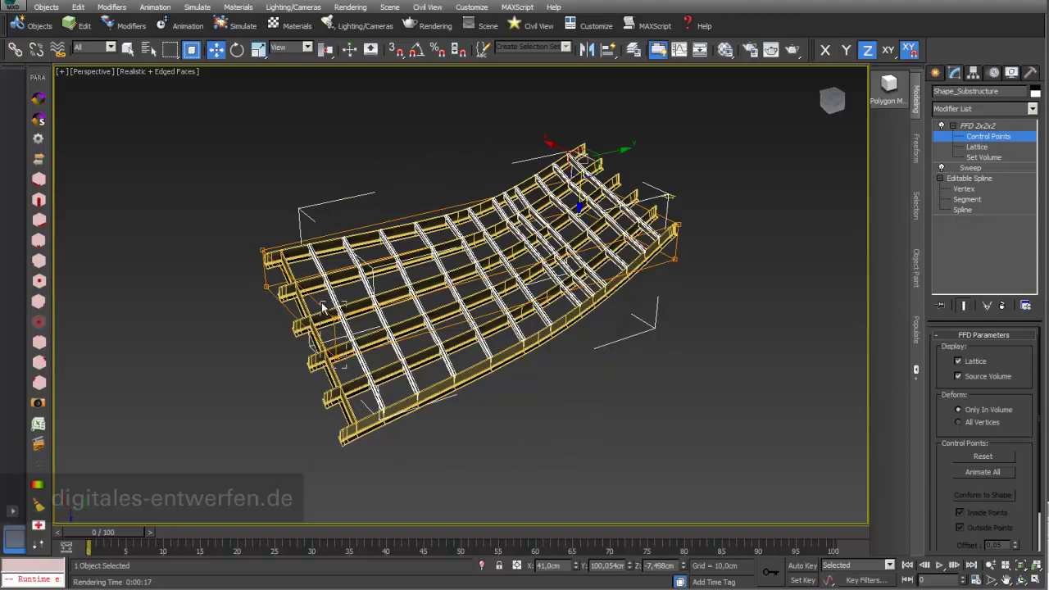
{"action": "left_click_drag", "start_coordinate": [321, 301], "coordinate": [355, 375]}
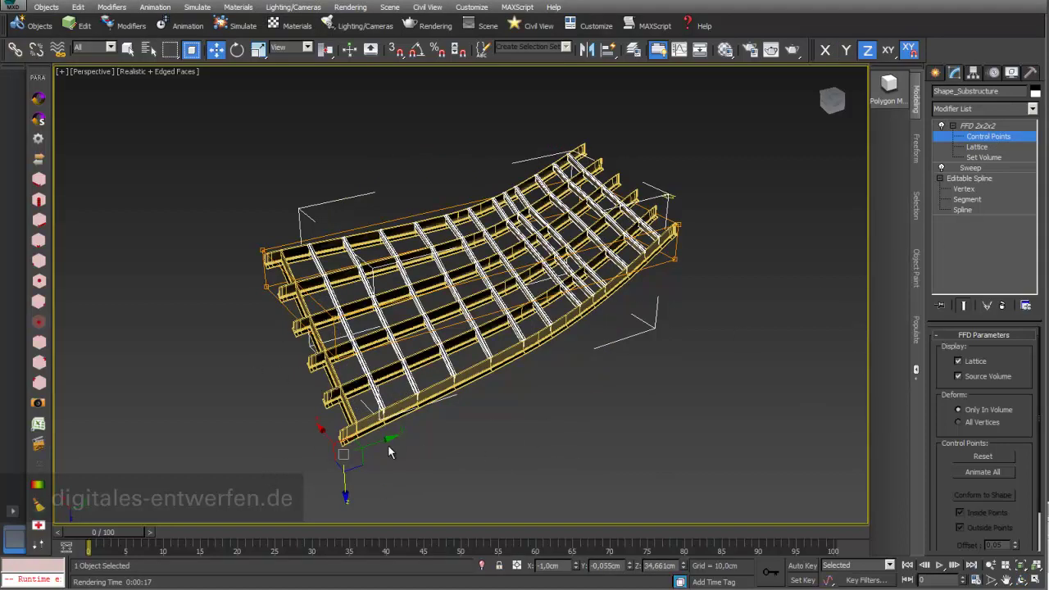
{"action": "left_click_drag", "start_coordinate": [341, 478], "coordinate": [349, 426]}
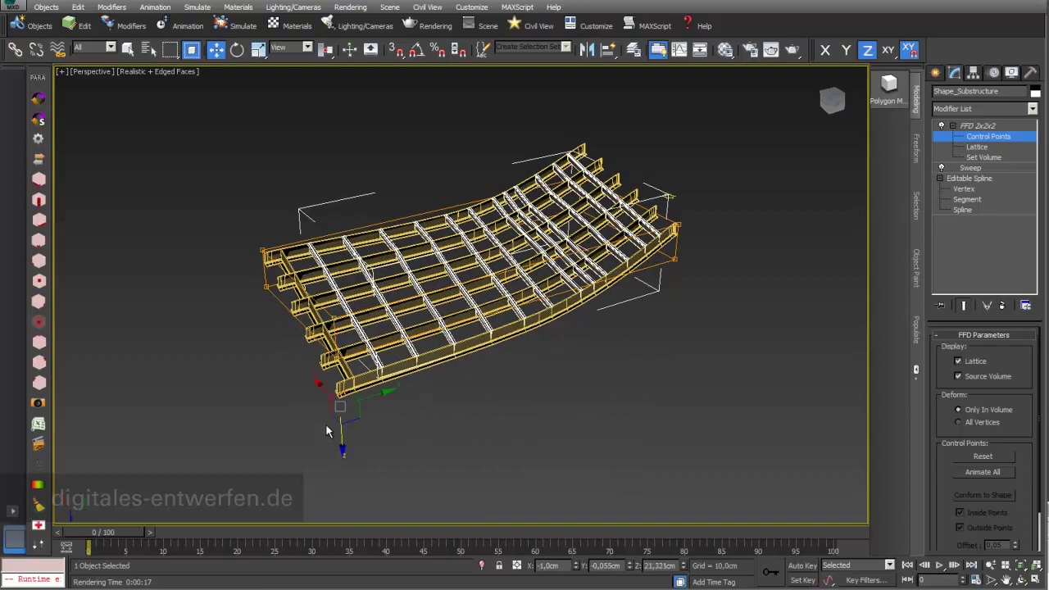
{"action": "left_click_drag", "start_coordinate": [327, 392], "coordinate": [441, 435]}
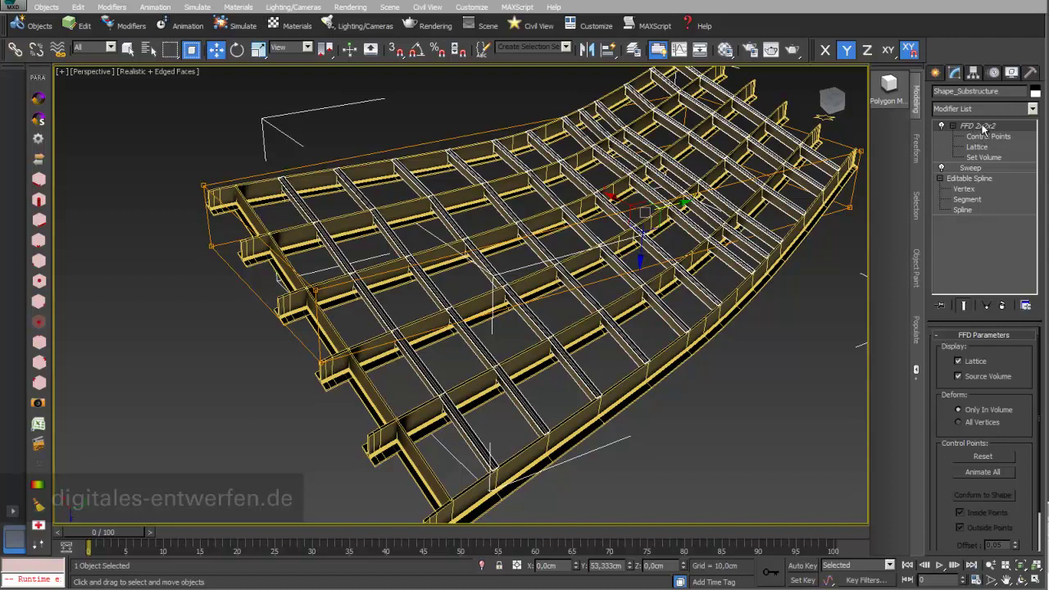
Step: Place the FFD 2x2x2 below the Sweep in the modifier stacks of both the substructure and the long beams
{"action": "left_click_drag", "start_coordinate": [983, 128], "coordinate": [987, 183]}
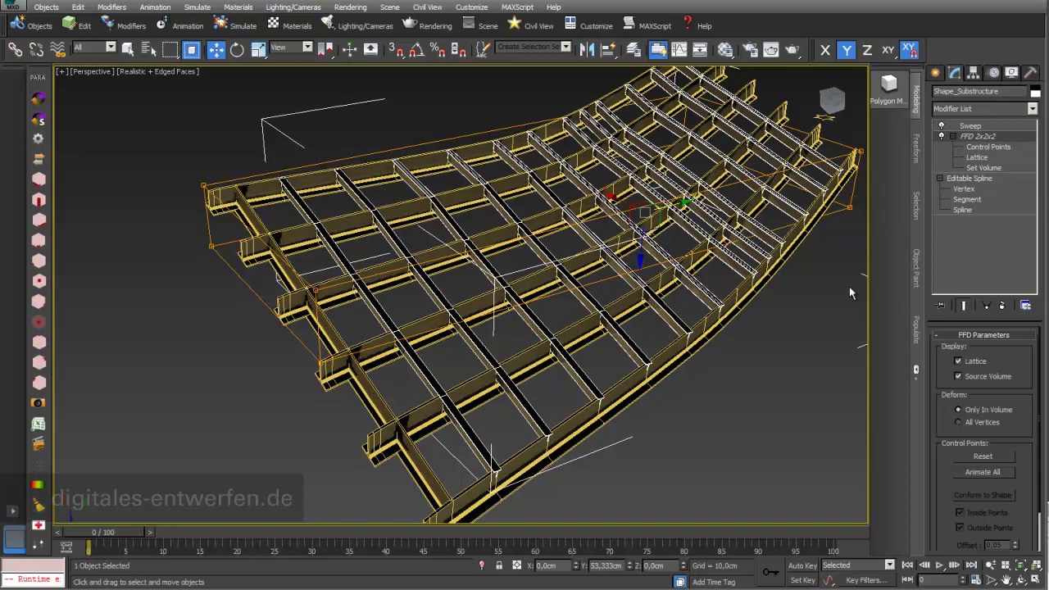
{"action": "left_click", "coordinate": [432, 501]}
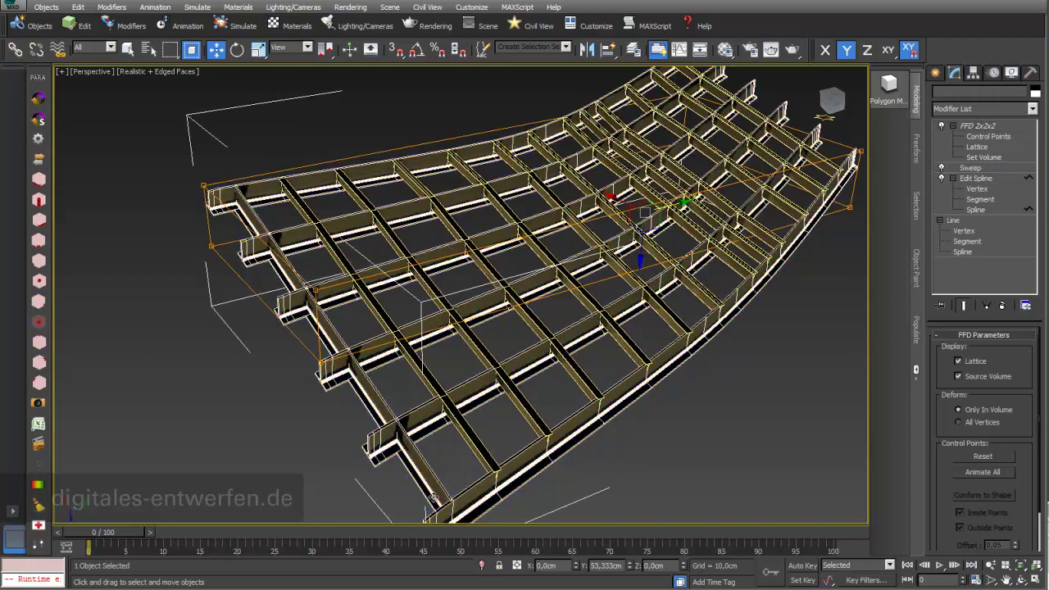
{"action": "left_click_drag", "start_coordinate": [993, 127], "coordinate": [990, 180]}
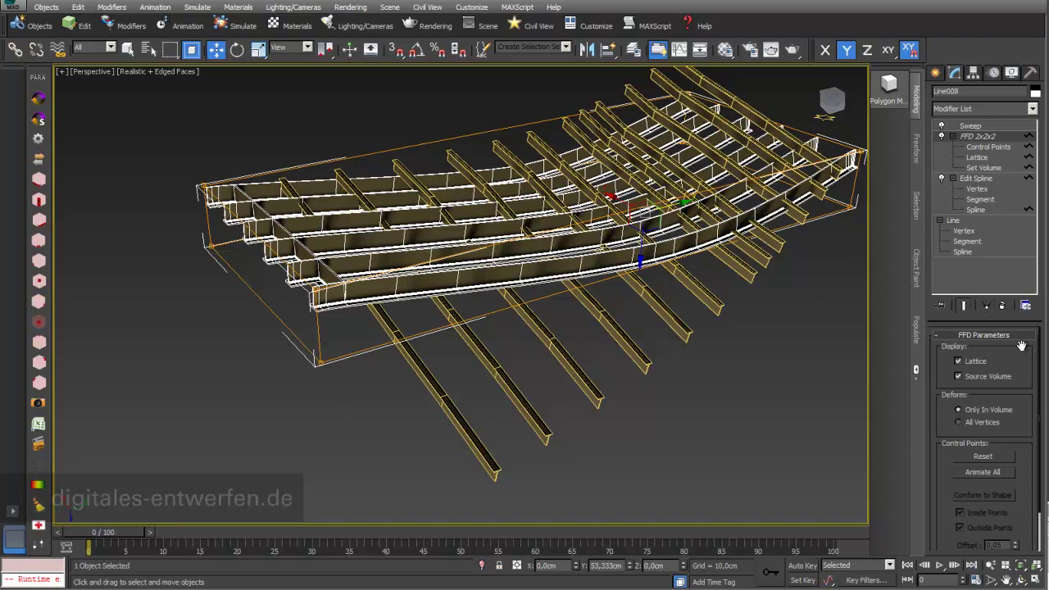
Step: Clear the spline selection in the long beams' Edit Spline, leave its Spline level, and show the end result of the modifier stack
{"action": "scroll", "coordinate": [1022, 447], "scroll_direction": "down", "scroll_amount": 1}
{"action": "scroll", "coordinate": [1022, 447], "scroll_direction": "up", "scroll_amount": 1}
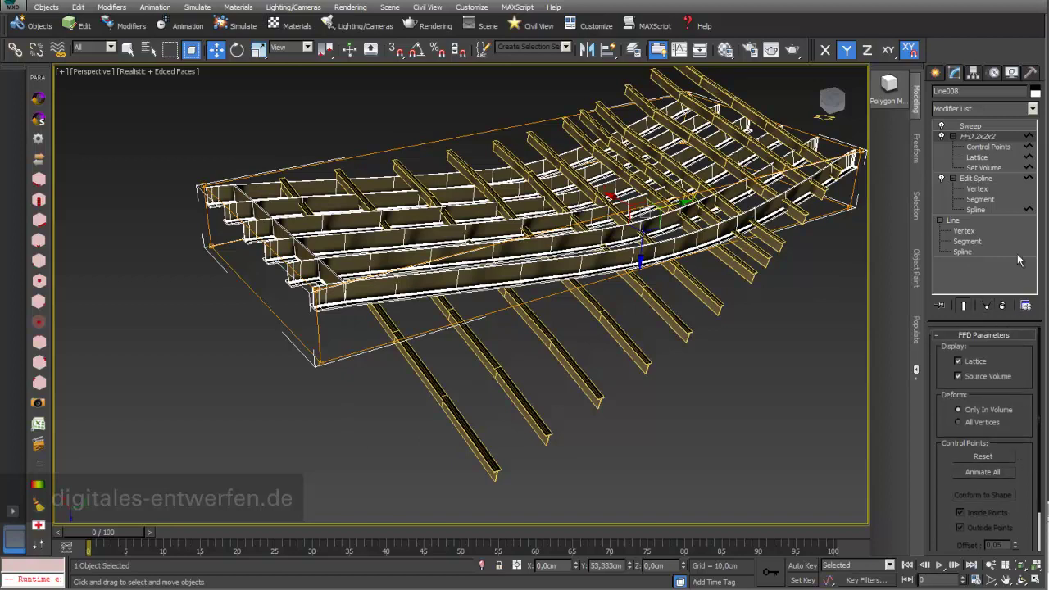
{"action": "left_click", "coordinate": [985, 178]}
{"action": "key", "text": "3"}
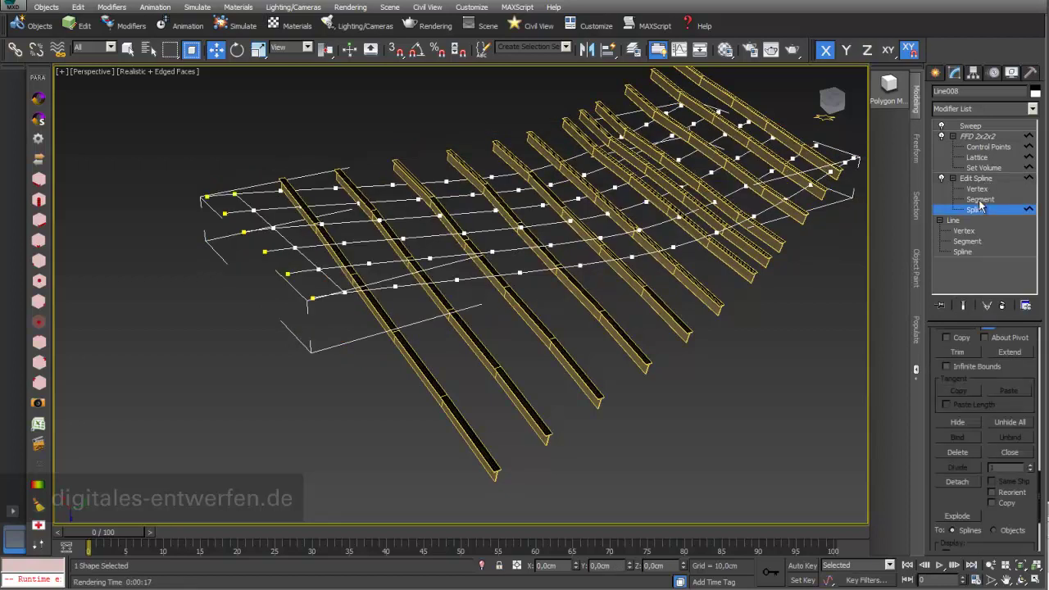
{"action": "left_click", "coordinate": [977, 210]}
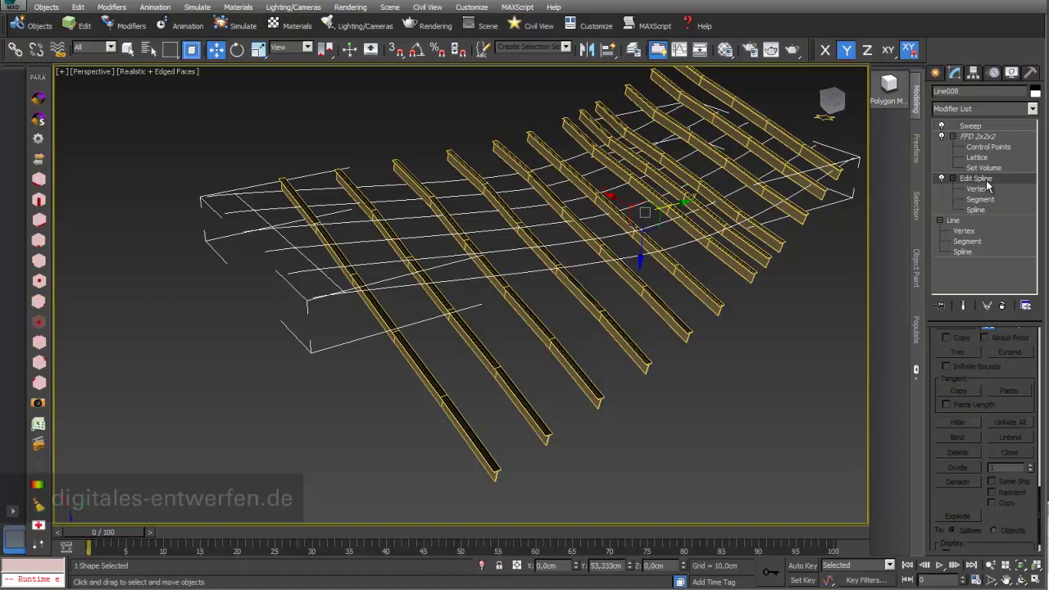
{"action": "left_click", "coordinate": [964, 306]}
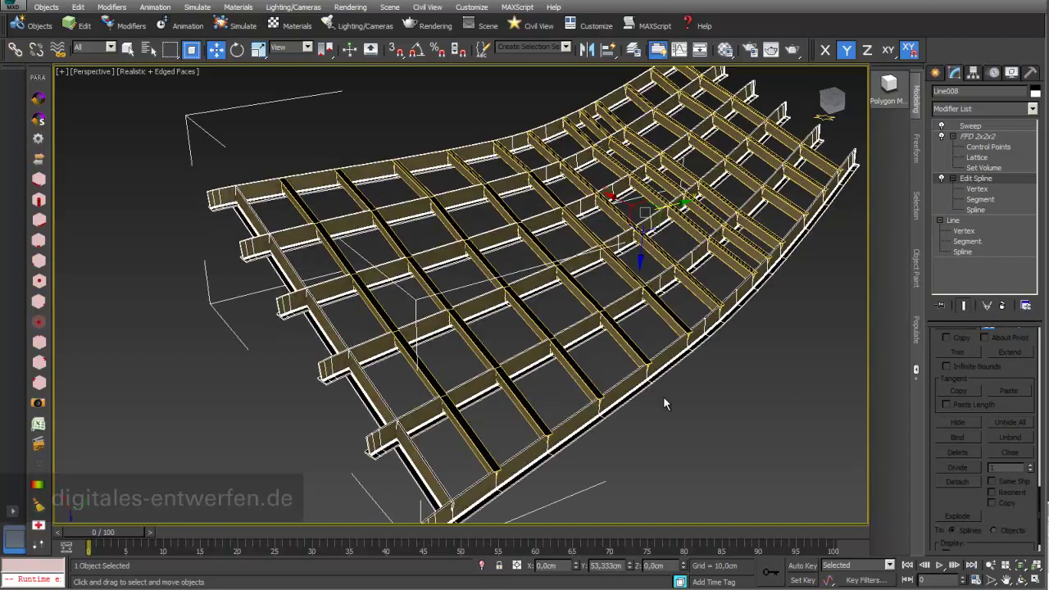
{"action": "left_click", "coordinate": [981, 209]}
{"action": "left_click", "coordinate": [981, 210]}
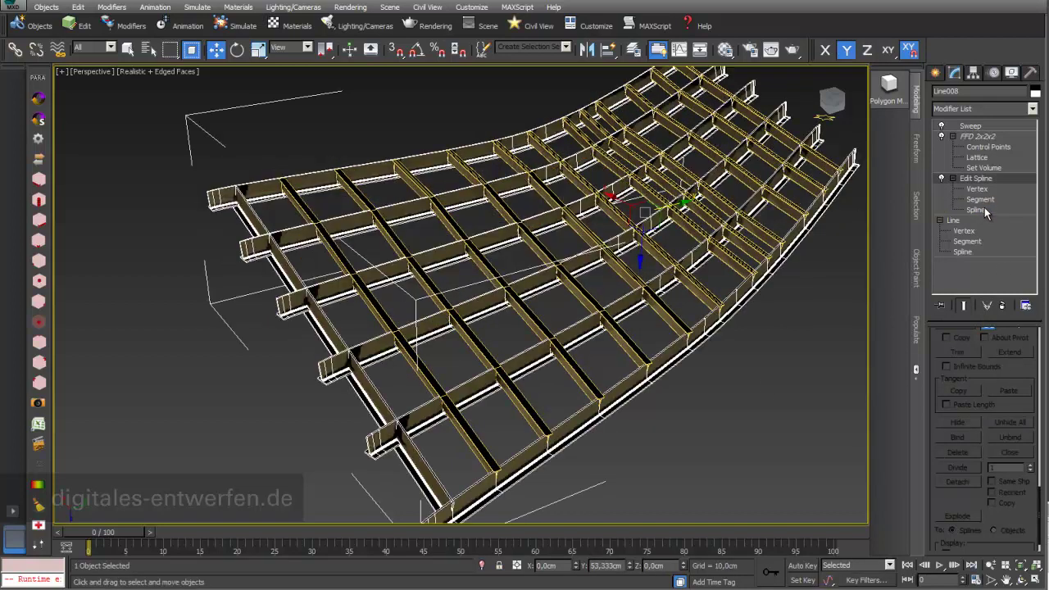